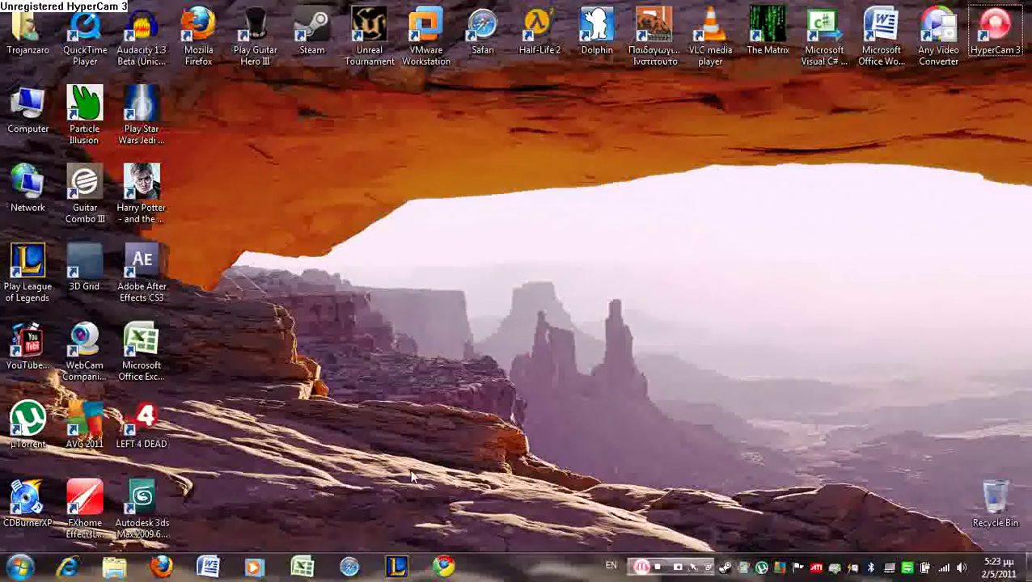
Locate the Autodesk 3ds Max 2009 64-bit shortcut on the desktop
{"action": "left_click", "coordinate": [154, 504]}
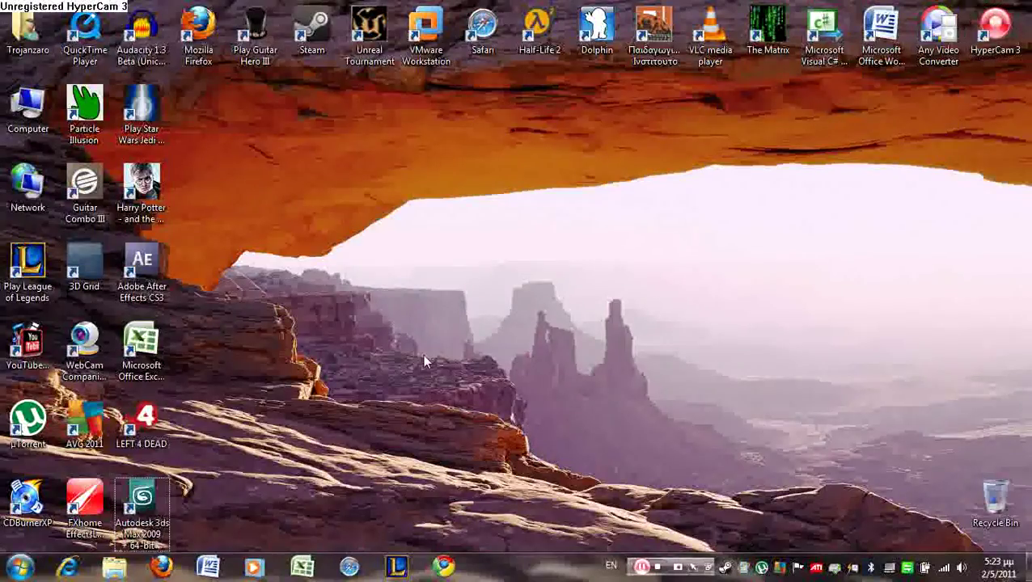
{"action": "double_click", "coordinate": [30, 30]}
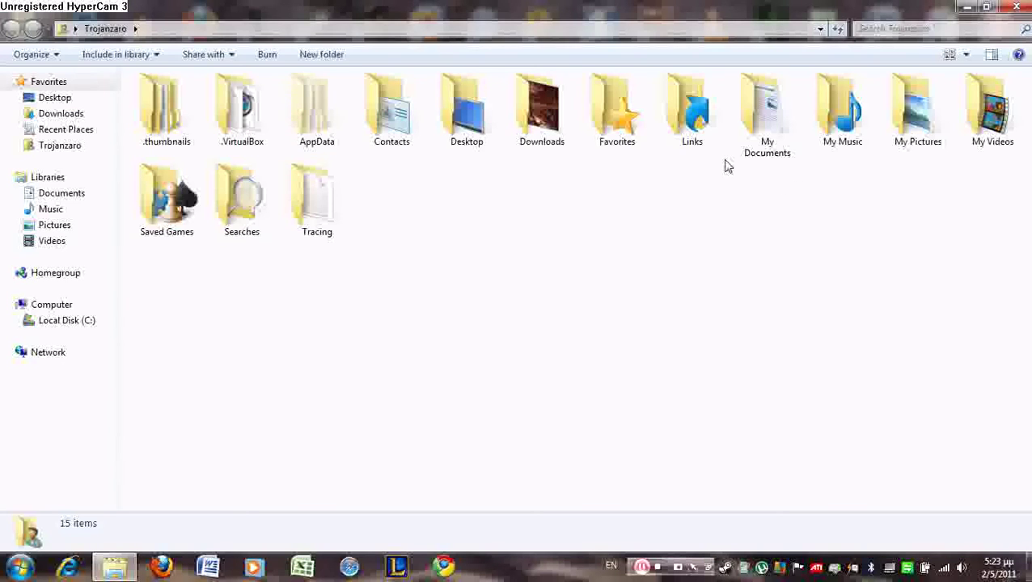
{"action": "left_click", "coordinate": [1016, 6]}
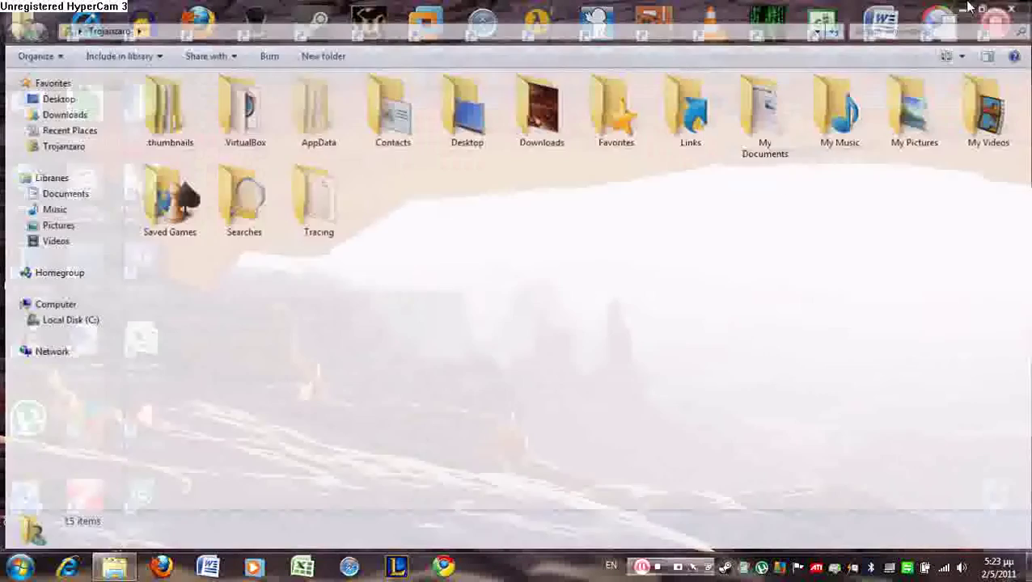
{"action": "left_click", "coordinate": [158, 507]}
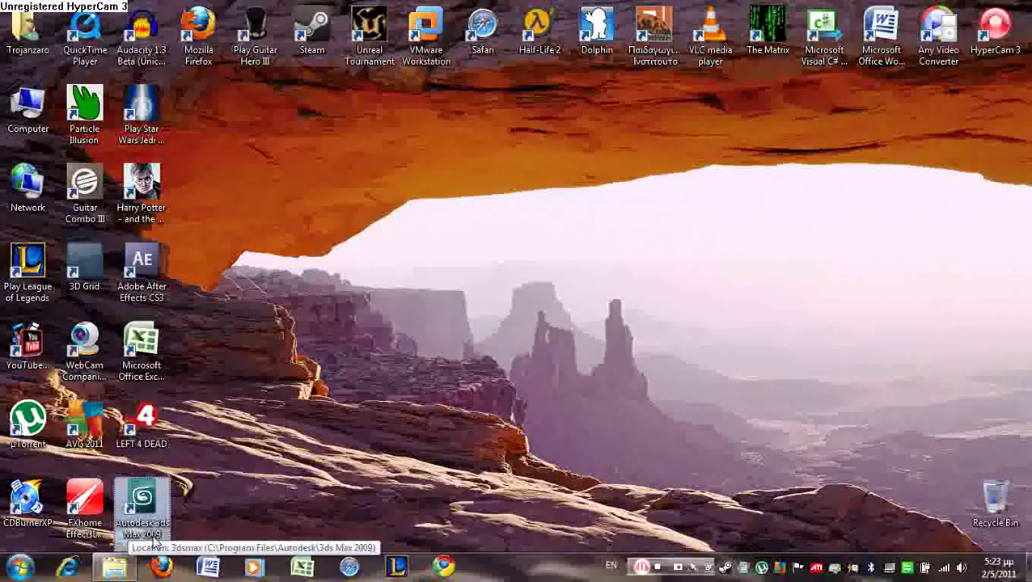
{"action": "left_click", "coordinate": [324, 515]}
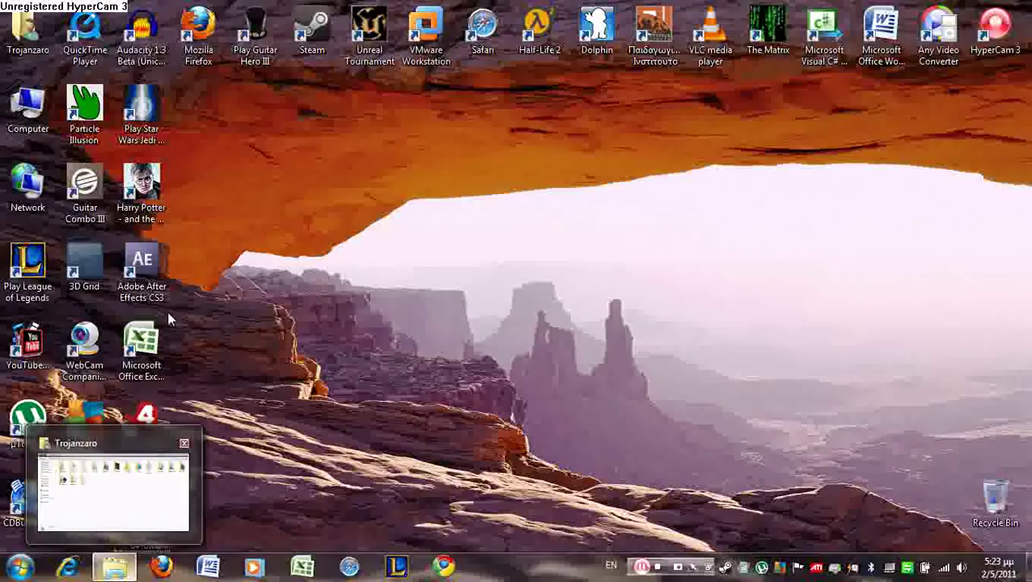
Open the AIS folder in Downloads and examine the FitZelda00.pac and FitZeldaShd.dae files
{"action": "left_click", "coordinate": [114, 568]}
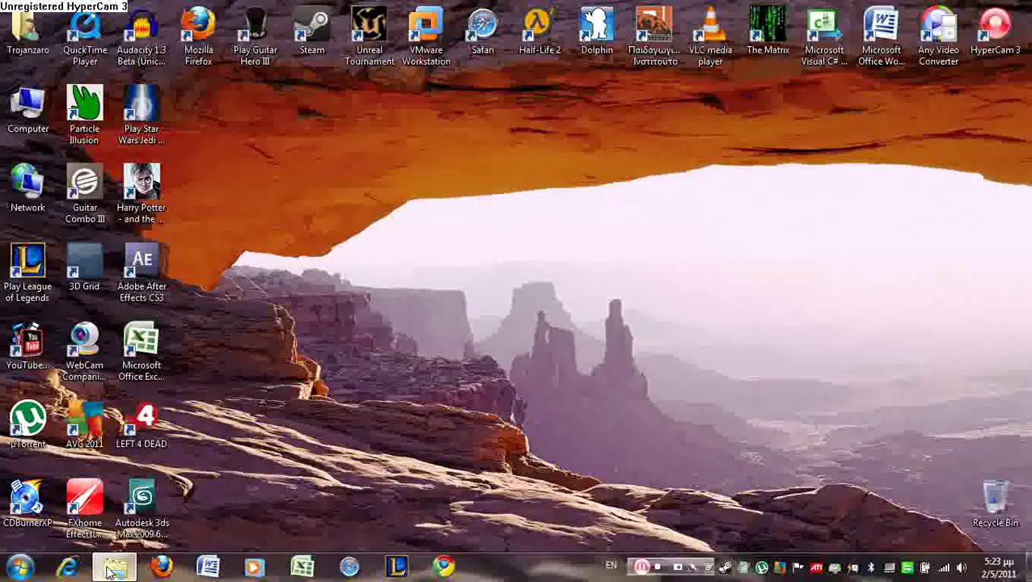
{"action": "double_click", "coordinate": [538, 109]}
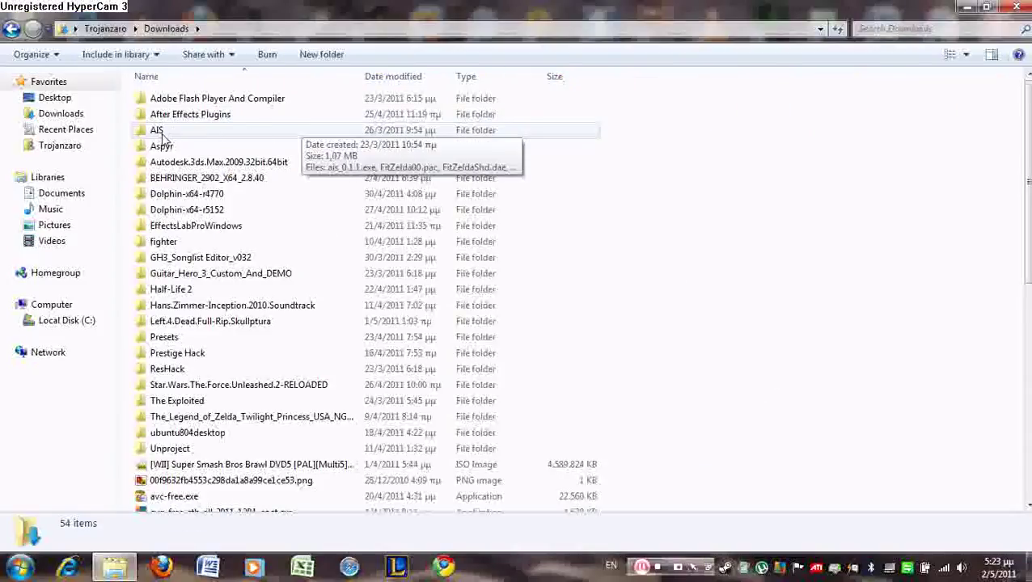
{"action": "double_click", "coordinate": [169, 133]}
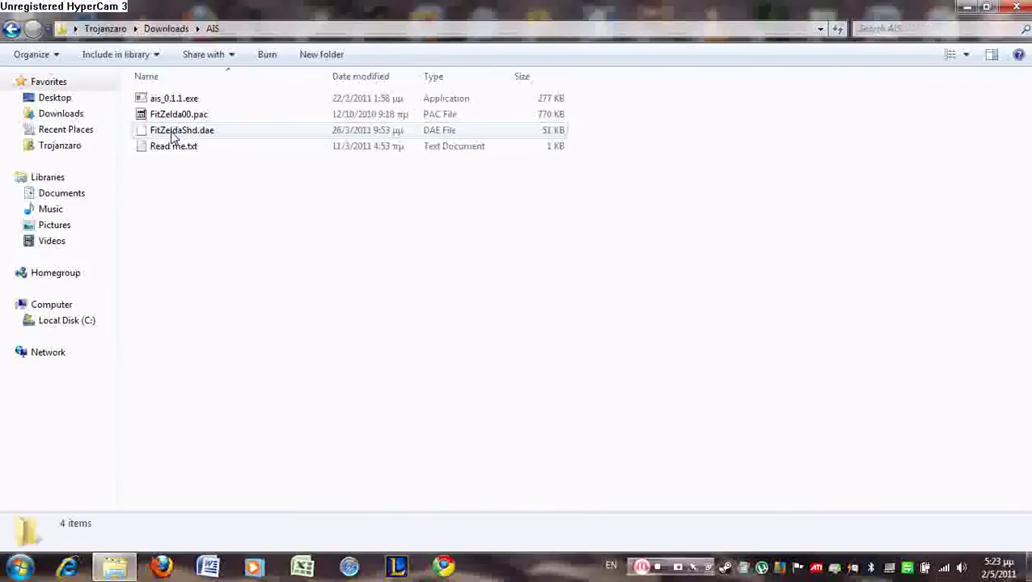
{"action": "left_click", "coordinate": [215, 120]}
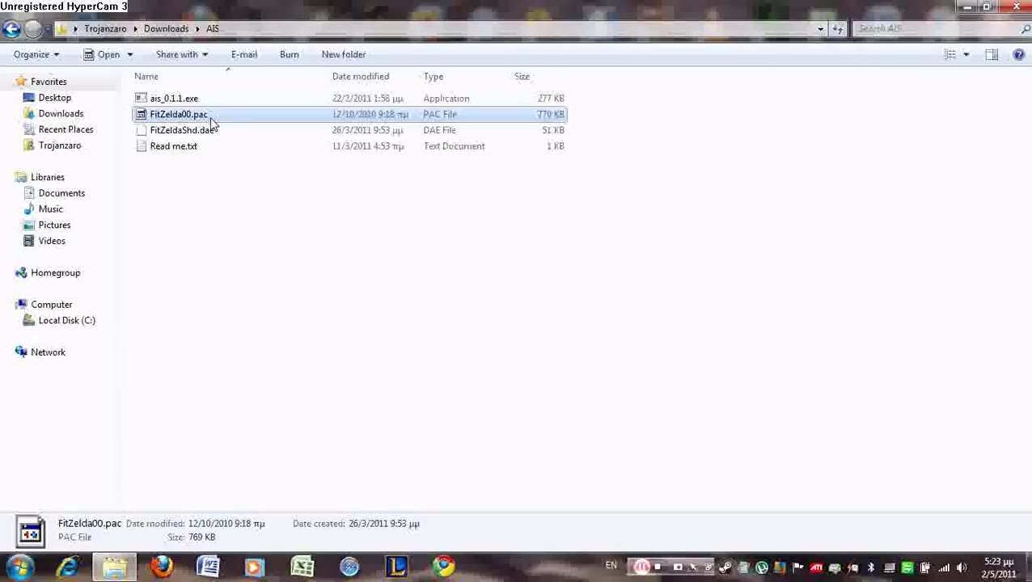
{"action": "left_click", "coordinate": [208, 134]}
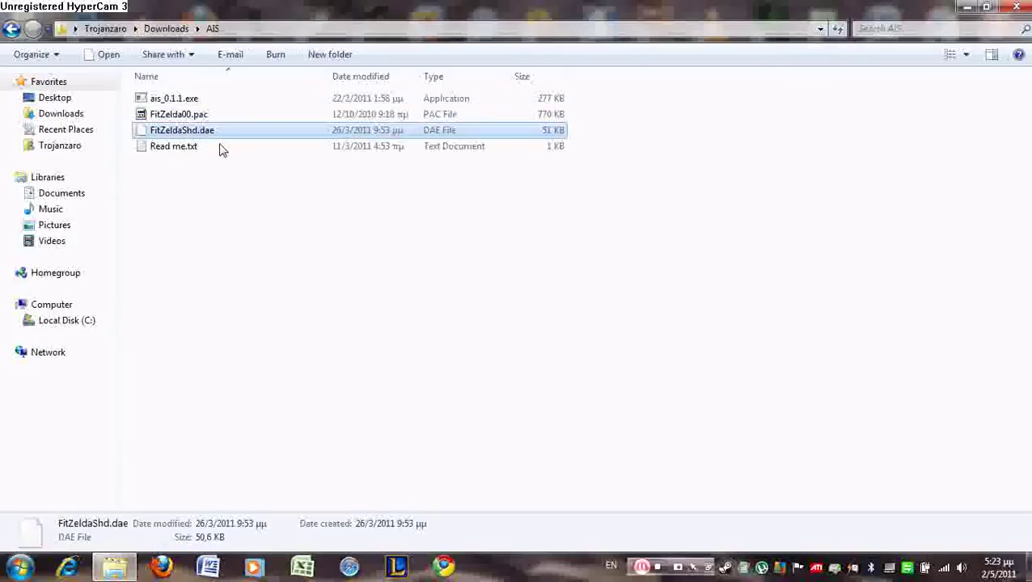
{"action": "left_click", "coordinate": [226, 173]}
{"action": "left_click", "coordinate": [204, 136]}
{"action": "left_click", "coordinate": [266, 253]}
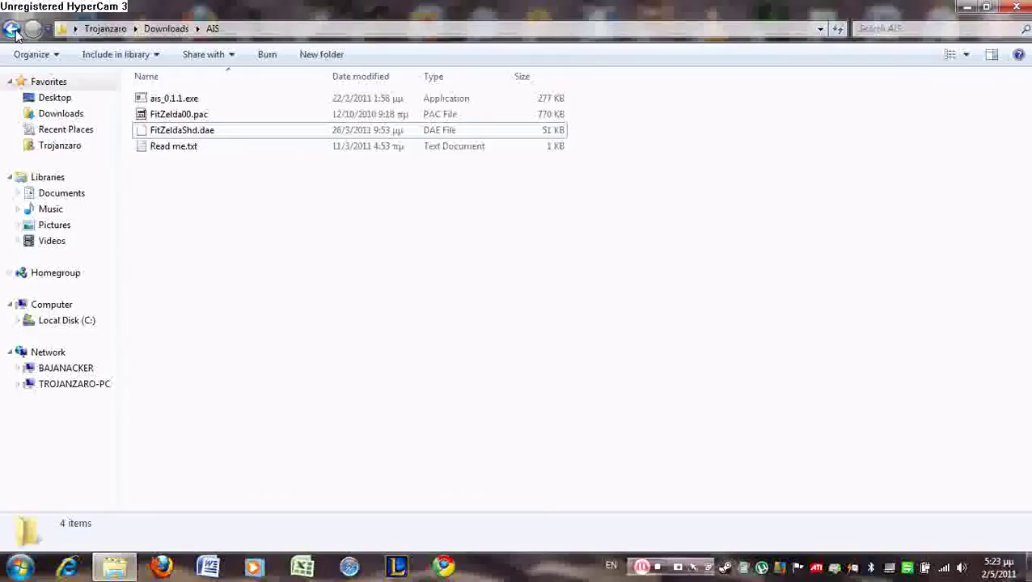
Return to the Downloads folder and locate the ColladaMax_FREE_3.05C.exe installer
{"action": "left_click", "coordinate": [12, 30]}
{"action": "scroll", "coordinate": [694, 222], "scroll_direction": "down", "scroll_amount": 4}
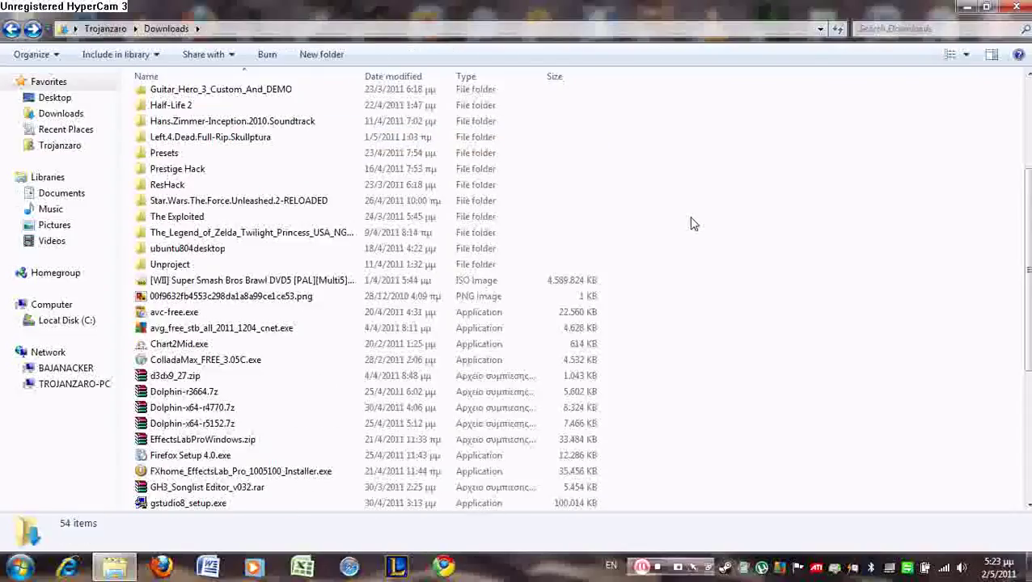
{"action": "left_click", "coordinate": [205, 365]}
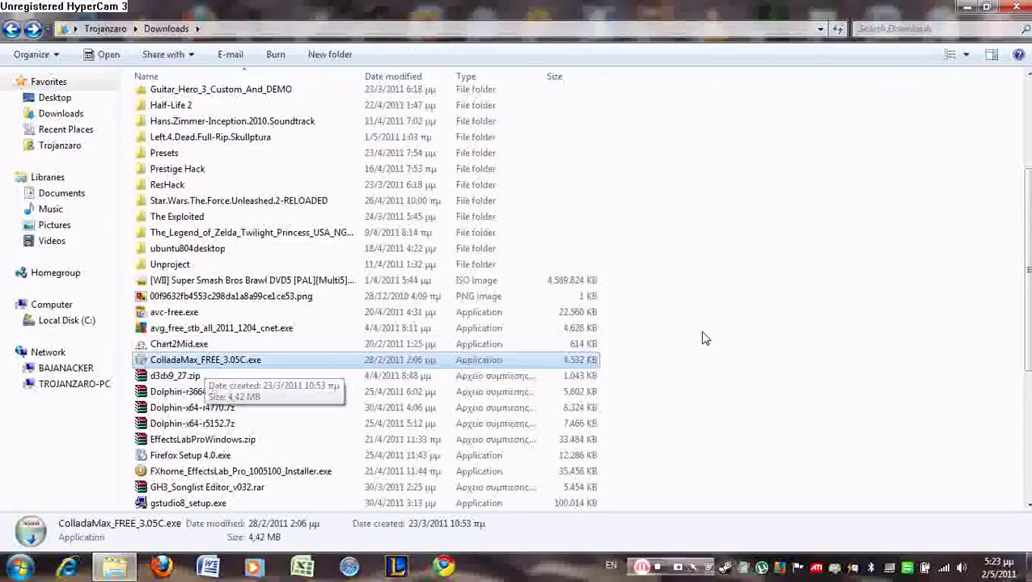
{"action": "left_click", "coordinate": [727, 316]}
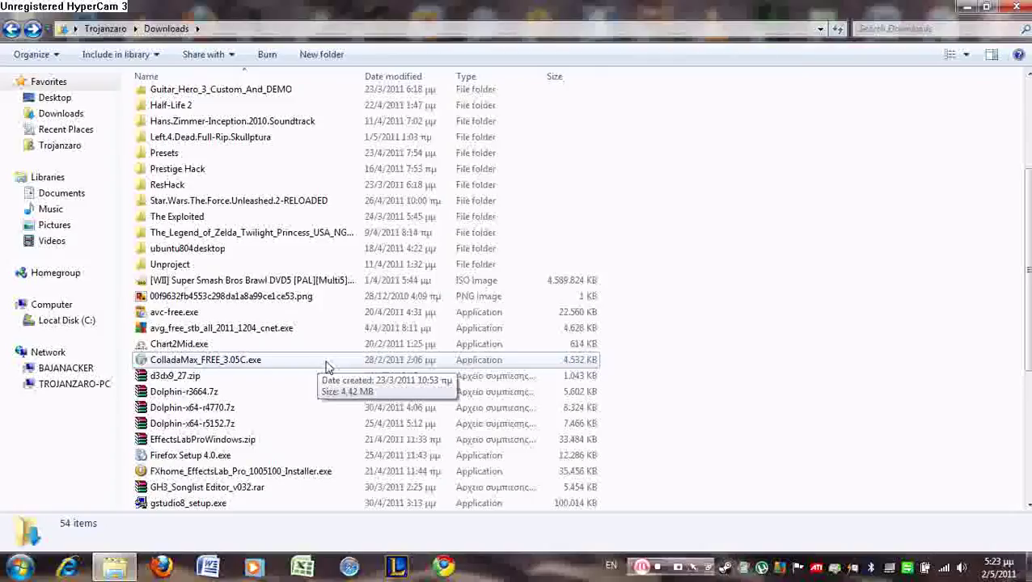
Open the fighter folder in Downloads
{"action": "scroll", "coordinate": [740, 311], "scroll_direction": "up", "scroll_amount": 4}
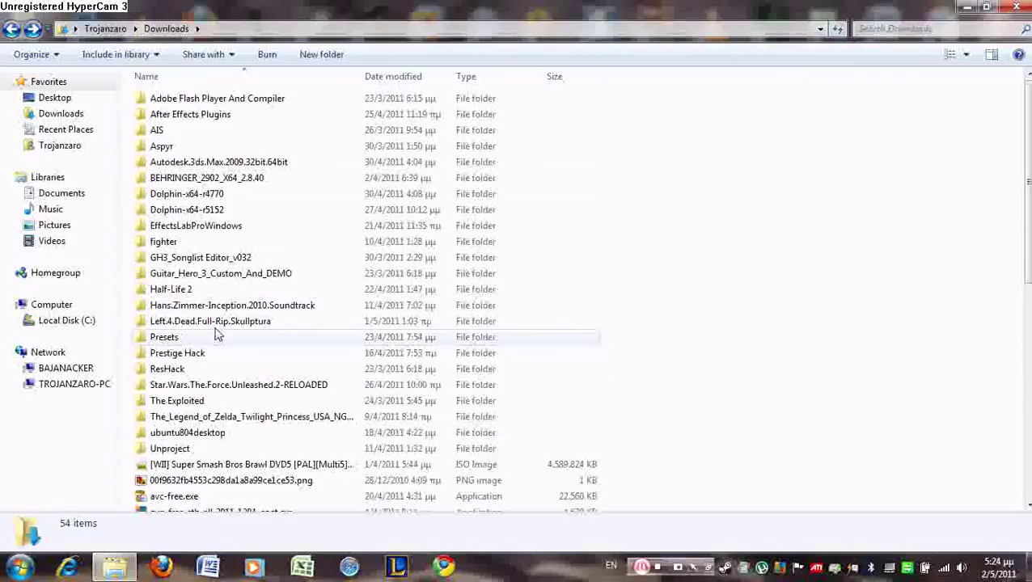
{"action": "left_click", "coordinate": [208, 243]}
{"action": "double_click", "coordinate": [208, 242]}
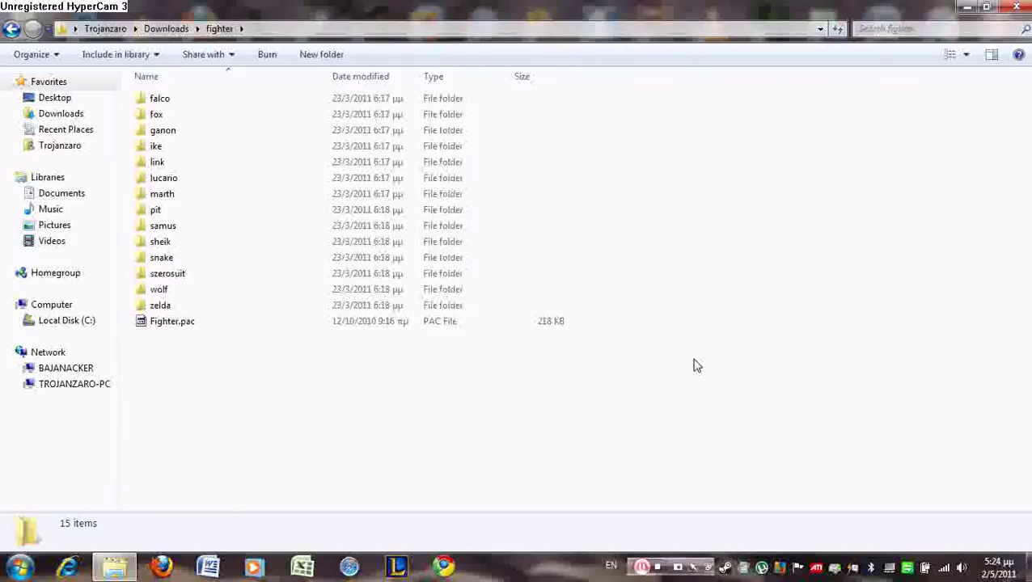
Go through the character folders inside fighter one by one, from the end of the list up to falco
{"action": "left_click_drag", "start_coordinate": [689, 361], "coordinate": [331, 428]}
{"action": "left_click", "coordinate": [239, 290]}
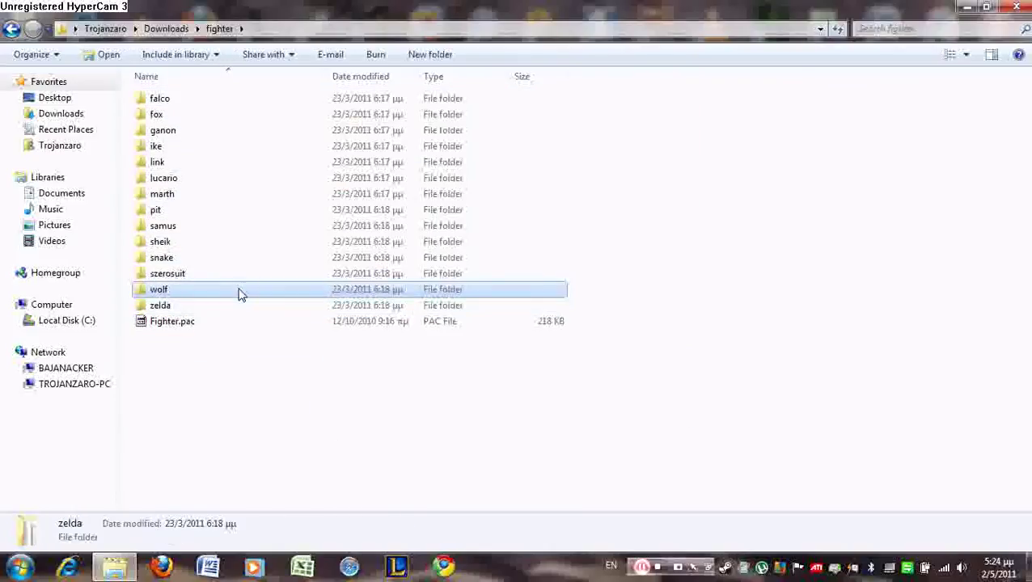
{"action": "left_click", "coordinate": [243, 274]}
{"action": "left_click", "coordinate": [244, 257]}
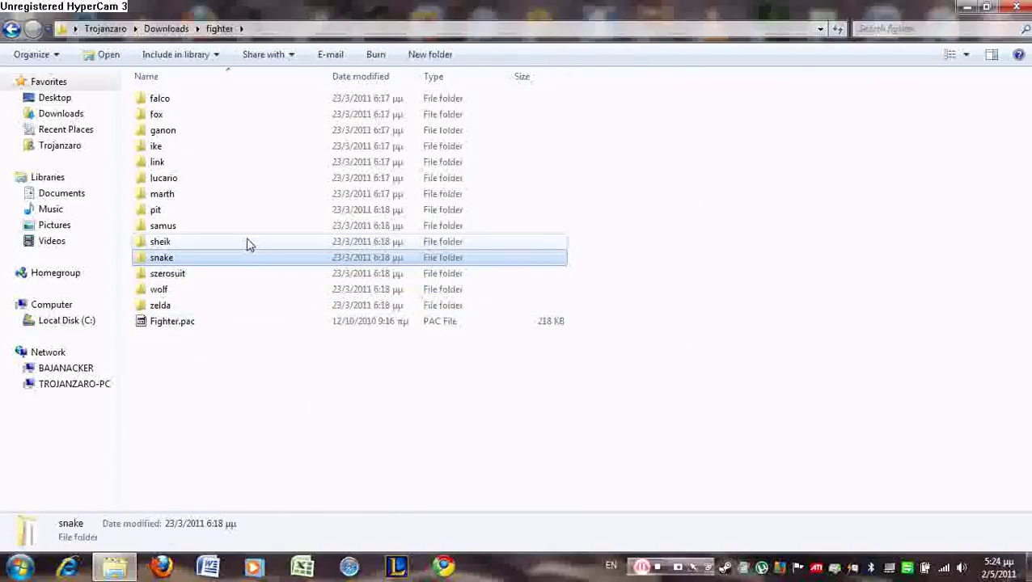
{"action": "left_click", "coordinate": [250, 241]}
{"action": "left_click", "coordinate": [249, 227]}
{"action": "left_click", "coordinate": [254, 210]}
{"action": "left_click", "coordinate": [261, 194]}
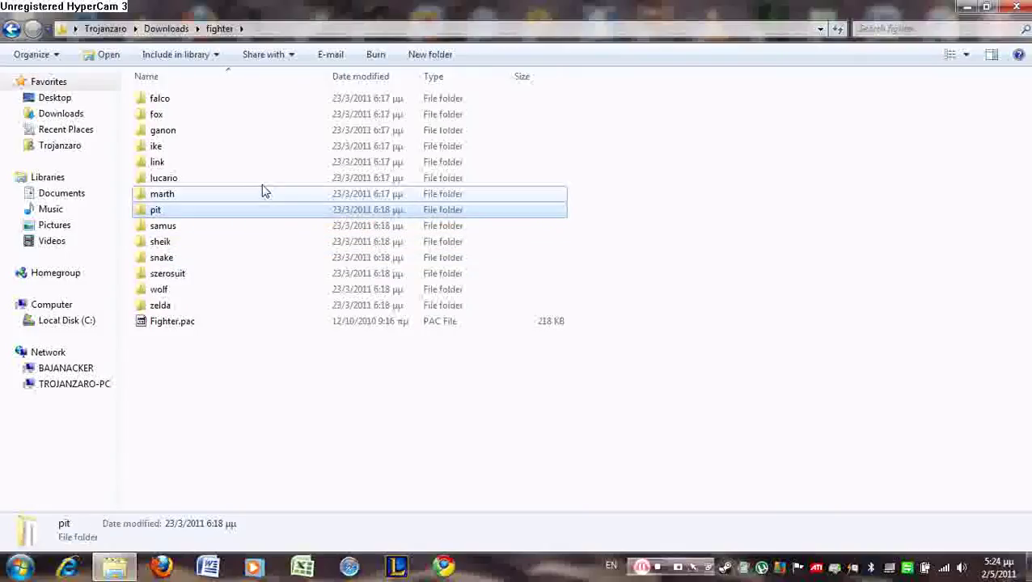
{"action": "left_click", "coordinate": [265, 178]}
{"action": "left_click", "coordinate": [270, 163]}
{"action": "left_click", "coordinate": [273, 146]}
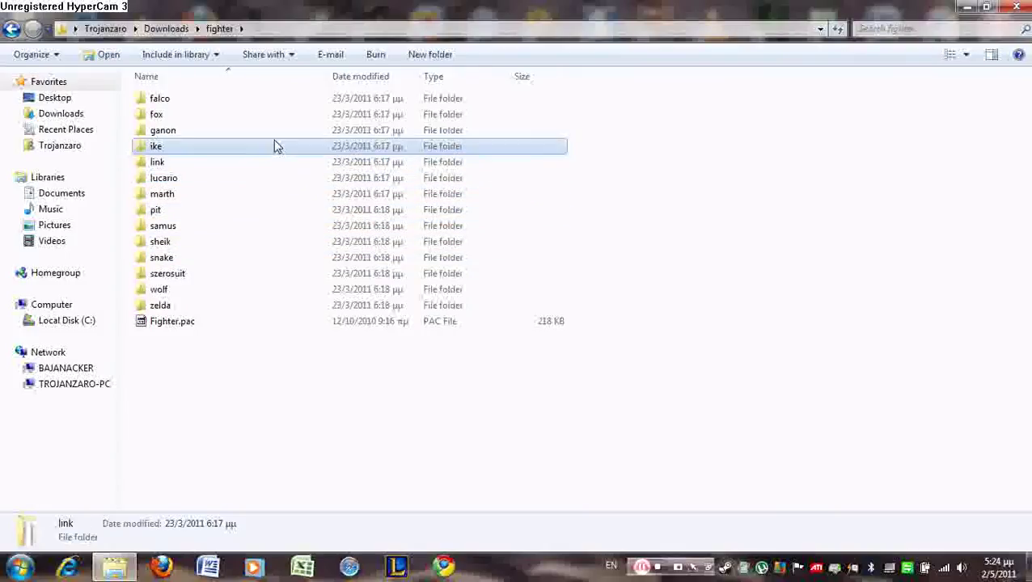
{"action": "left_click", "coordinate": [284, 131]}
{"action": "left_click", "coordinate": [300, 114]}
{"action": "left_click", "coordinate": [310, 99]}
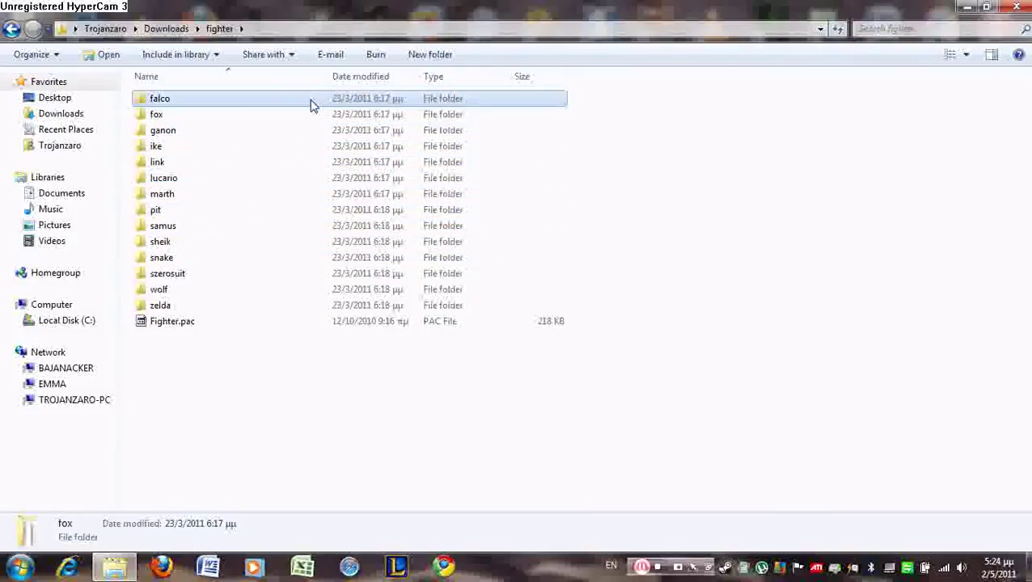
{"action": "left_click", "coordinate": [778, 275]}
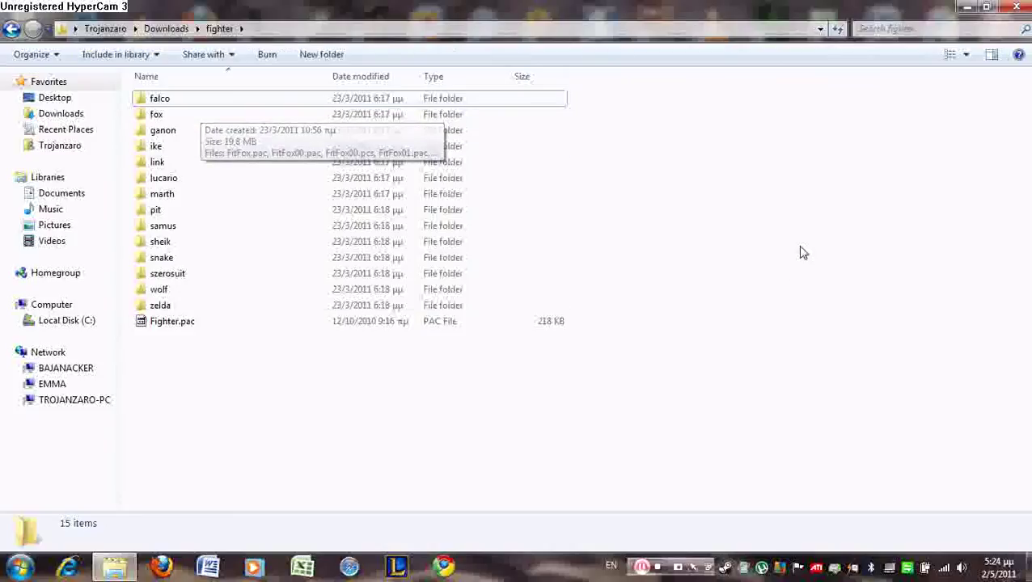
Inspect the FitLink PAC and PCS files in the link character folder and return to Downloads
{"action": "double_click", "coordinate": [220, 165]}
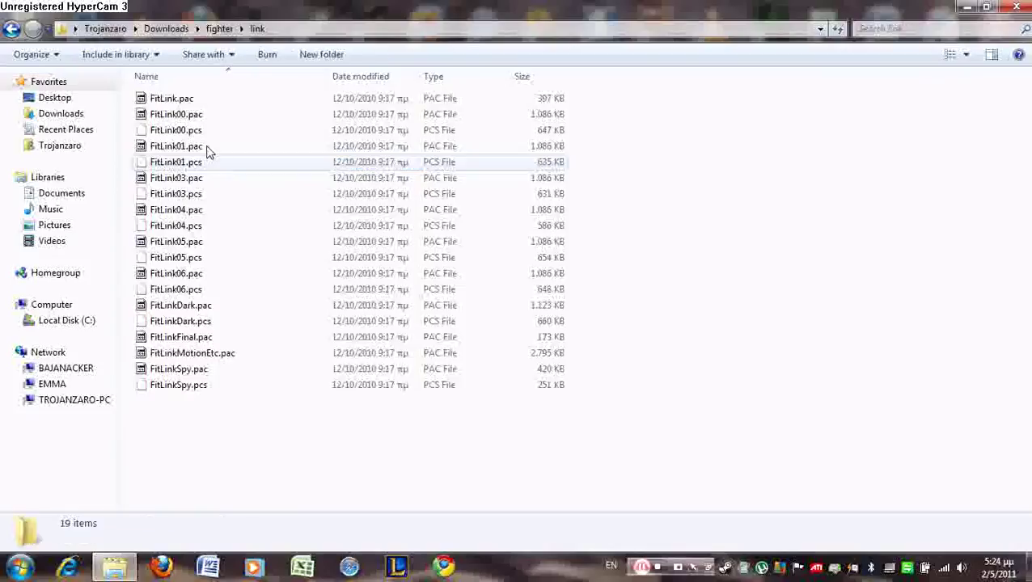
{"action": "left_click", "coordinate": [12, 29]}
{"action": "left_click", "coordinate": [12, 29]}
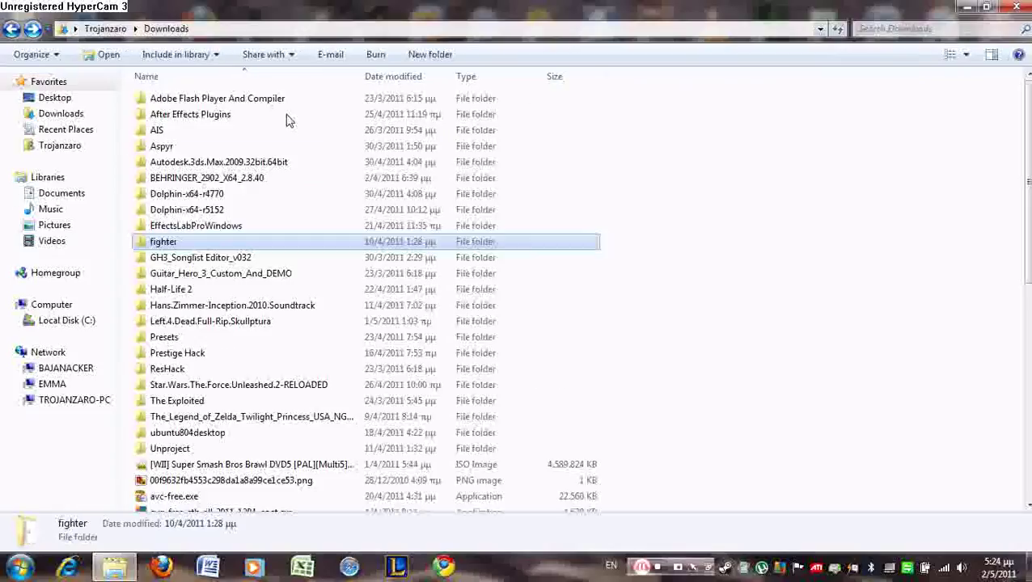
Launch BrawlBox.exe from the BrawlBox v0.63d folder in My Documents
{"action": "left_click", "coordinate": [126, 33]}
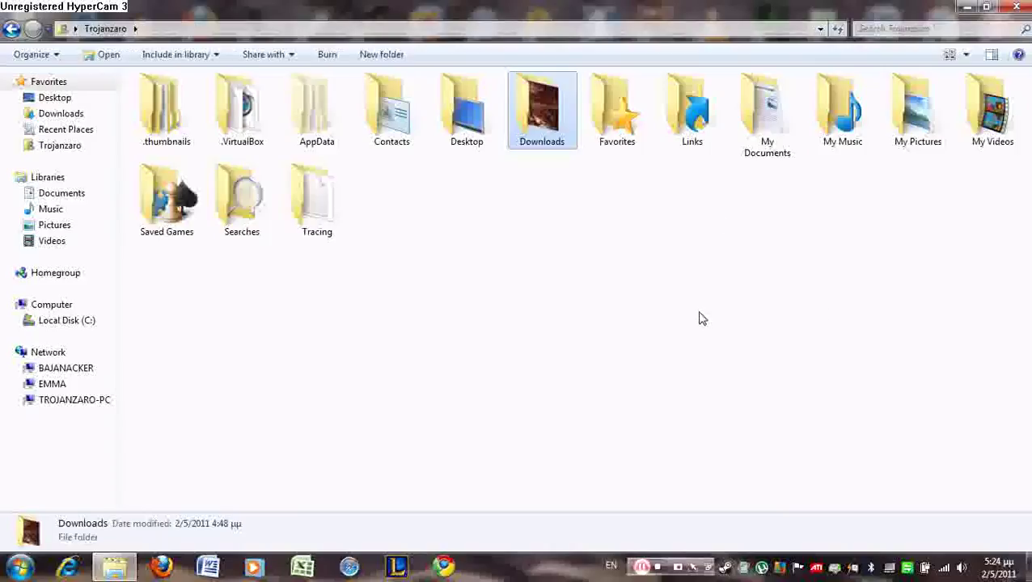
{"action": "left_click", "coordinate": [699, 314]}
{"action": "double_click", "coordinate": [763, 125]}
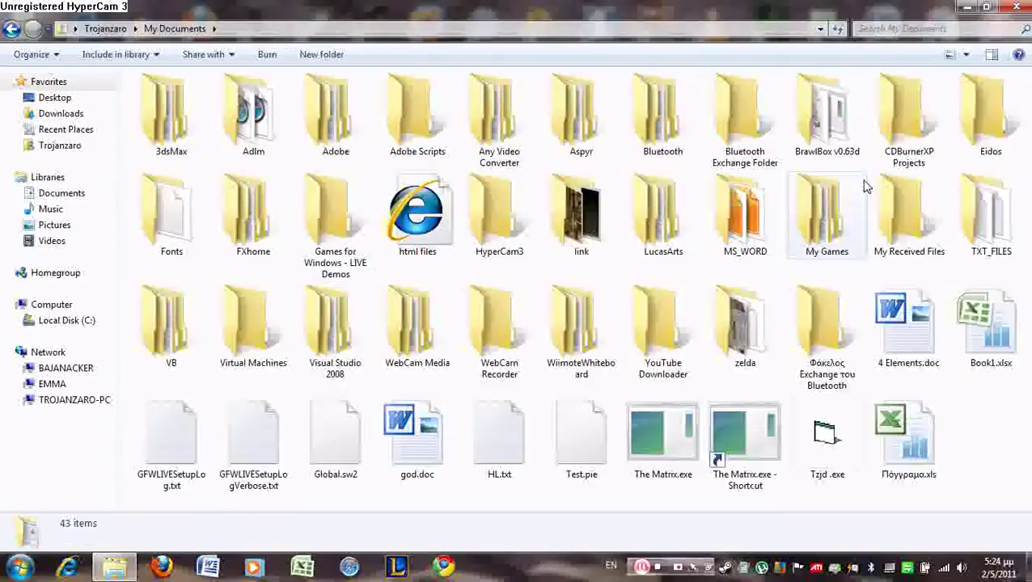
{"action": "double_click", "coordinate": [825, 113]}
{"action": "left_click", "coordinate": [200, 99]}
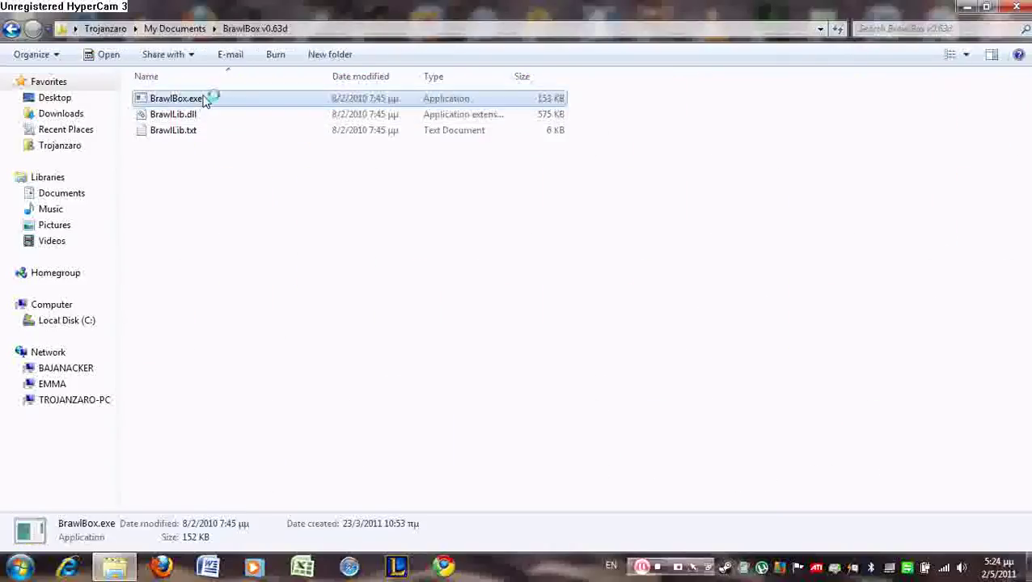
Return the file browser to My Documents, switch to the BrawlBox window and maximize it
{"action": "left_click", "coordinate": [11, 29]}
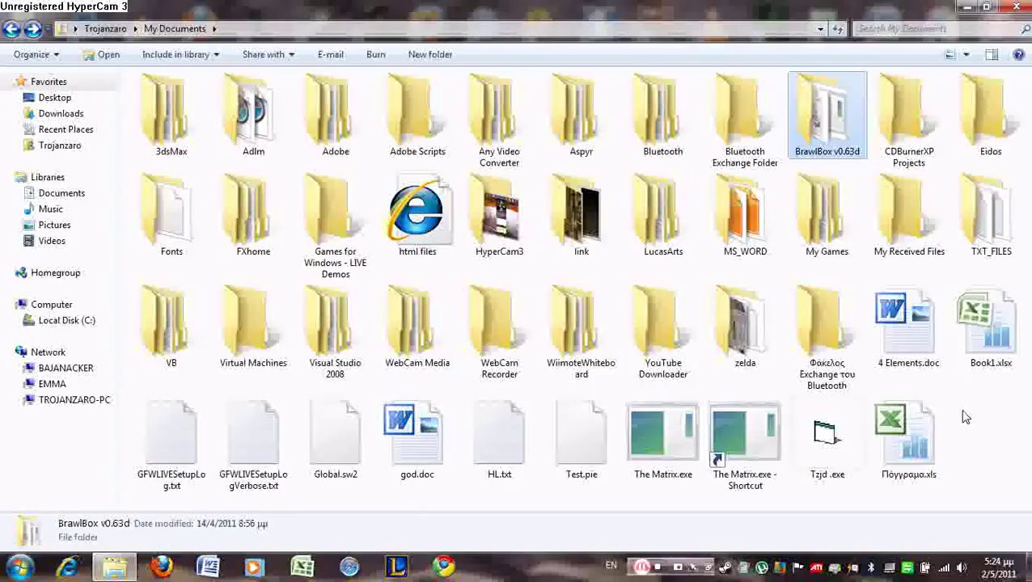
{"action": "left_click", "coordinate": [965, 418]}
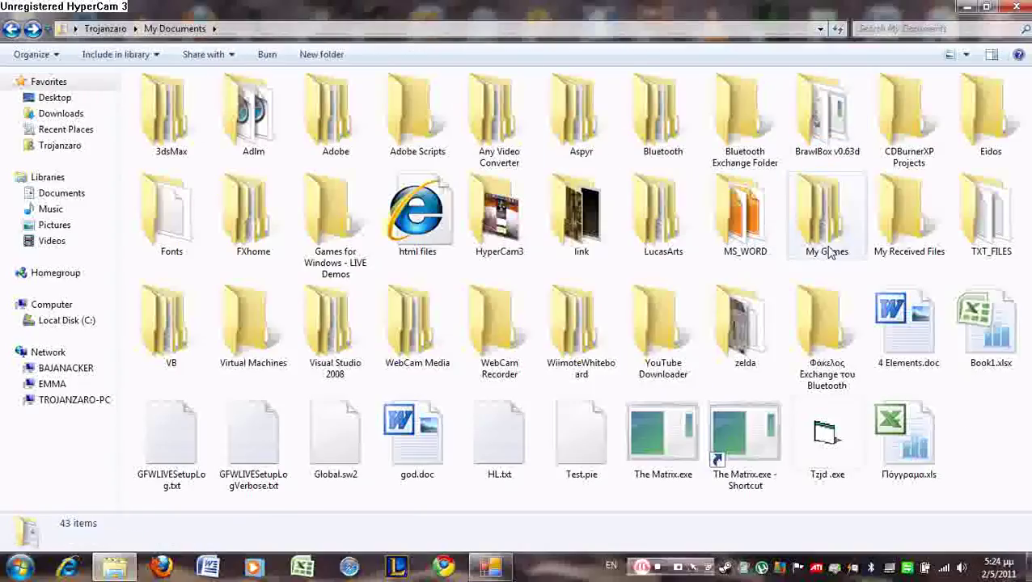
{"action": "left_click", "coordinate": [505, 571]}
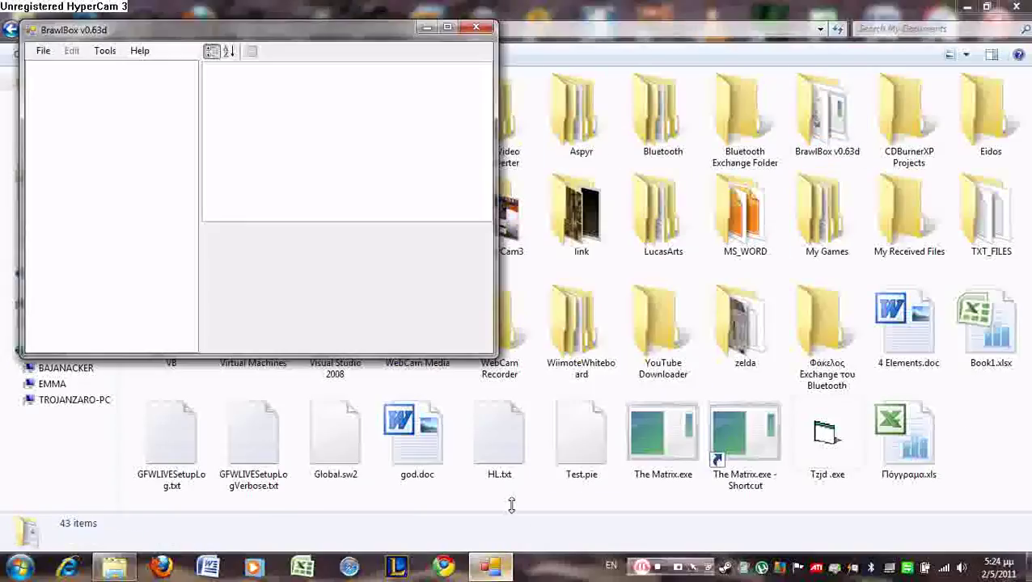
{"action": "left_click", "coordinate": [448, 29]}
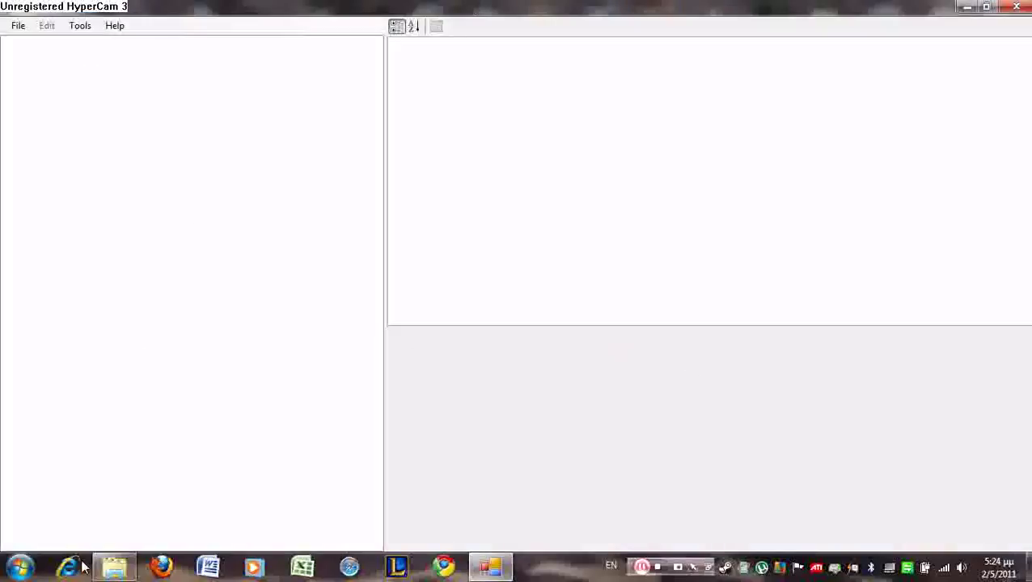
Switch back to the file browser and delete FitLink00.mdl0 from the link folder in My Documents
{"action": "left_click", "coordinate": [114, 568]}
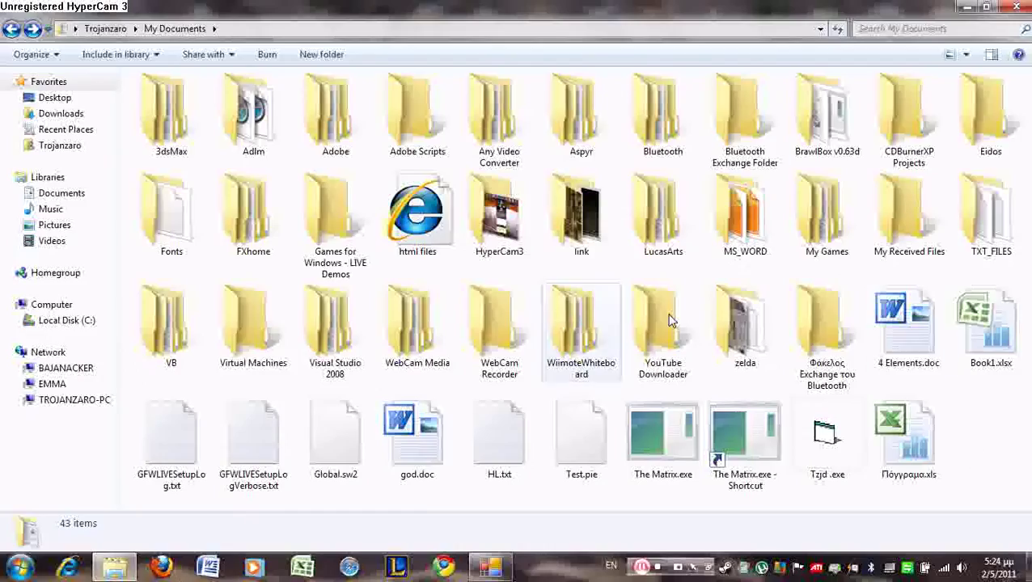
{"action": "double_click", "coordinate": [589, 202]}
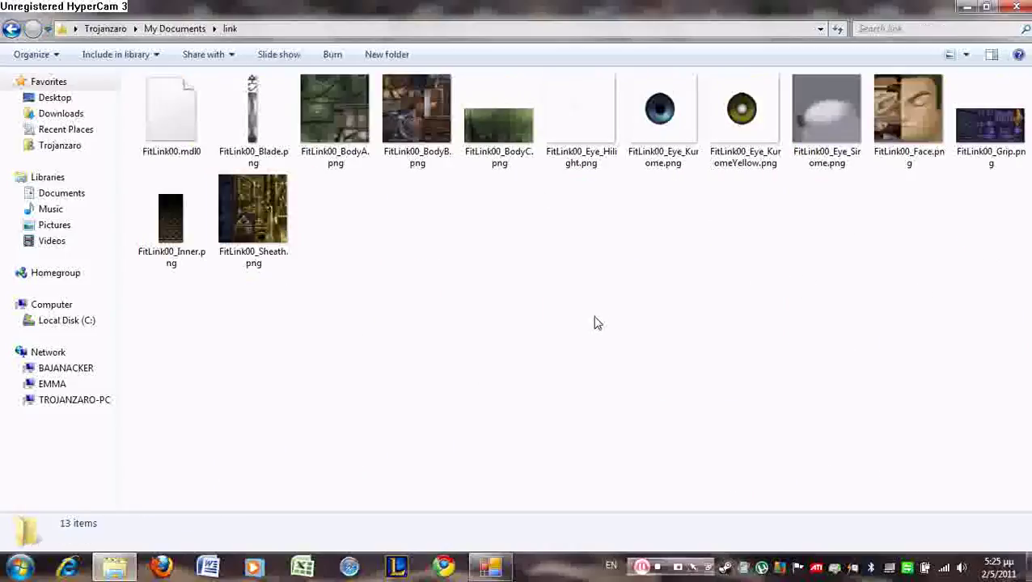
{"action": "left_click_drag", "start_coordinate": [903, 321], "coordinate": [744, 207]}
{"action": "left_click", "coordinate": [180, 149]}
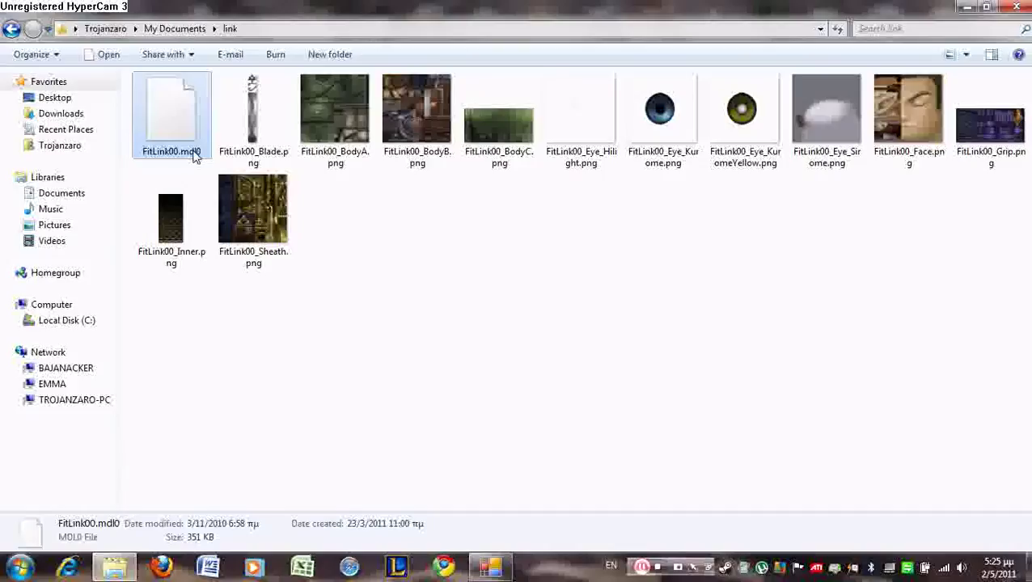
{"action": "key", "text": "Delete"}
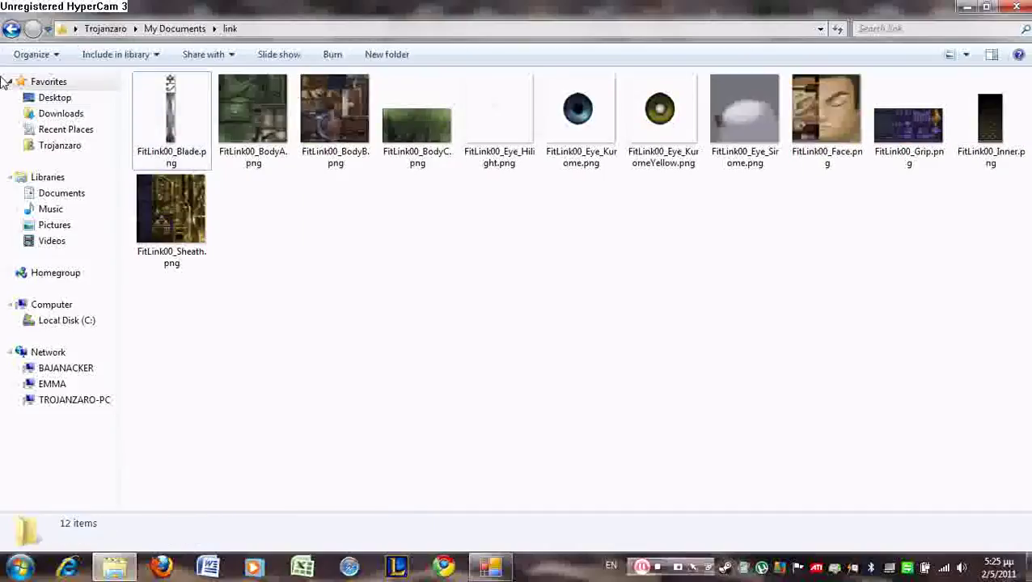
Open the AIS folder in Downloads and delete FitZelda00.pac, FitZeldaShd.dae and Read me.txt, keeping only ais_0.1.1.exe
{"action": "left_click", "coordinate": [105, 28]}
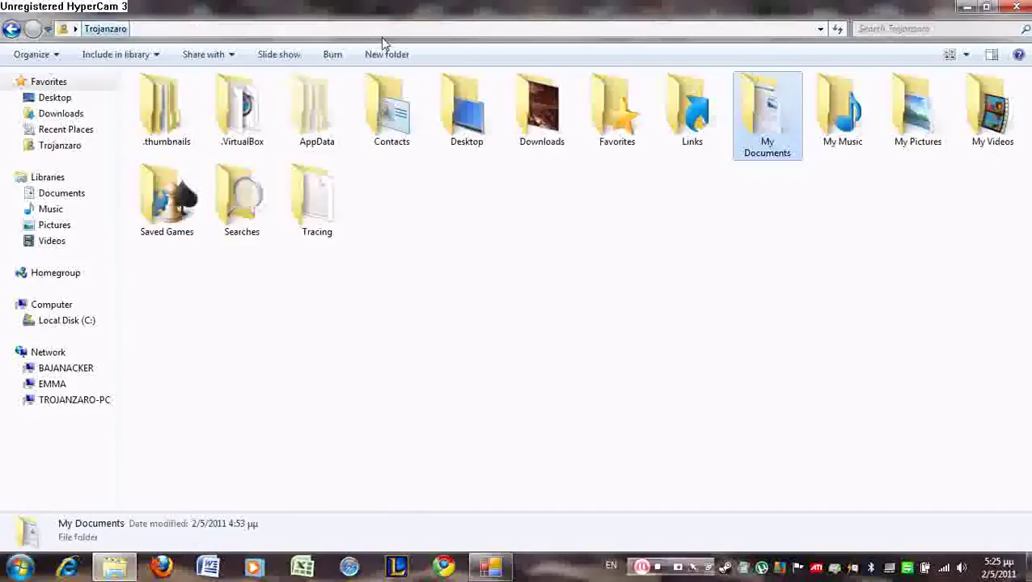
{"action": "double_click", "coordinate": [540, 112]}
{"action": "double_click", "coordinate": [209, 129]}
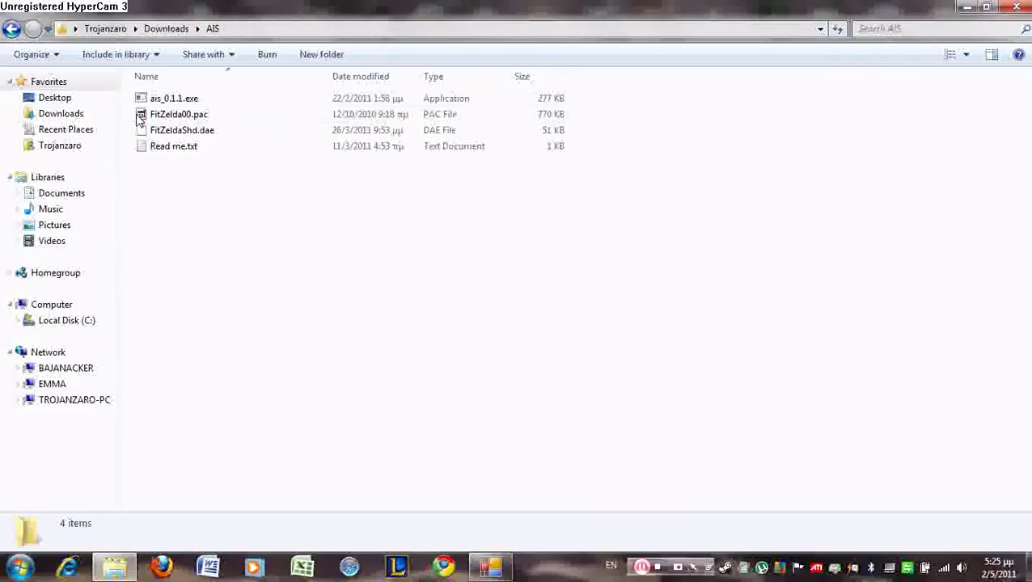
{"action": "left_click_drag", "start_coordinate": [216, 175], "coordinate": [196, 123]}
{"action": "key", "text": "Delete"}
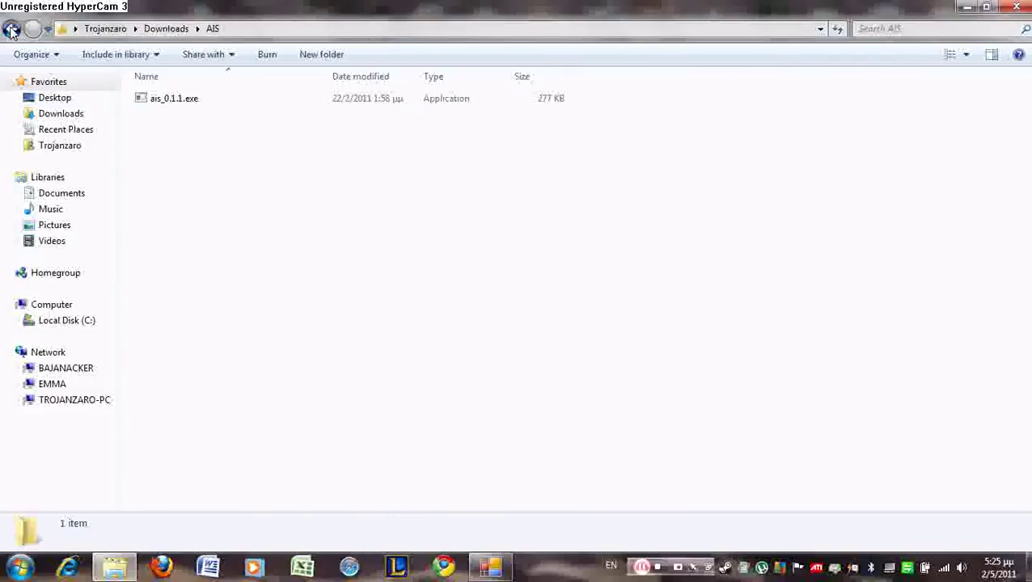
Copy FitLink00.pac from the link folder inside the fighter folder in Downloads
{"action": "left_click", "coordinate": [11, 29]}
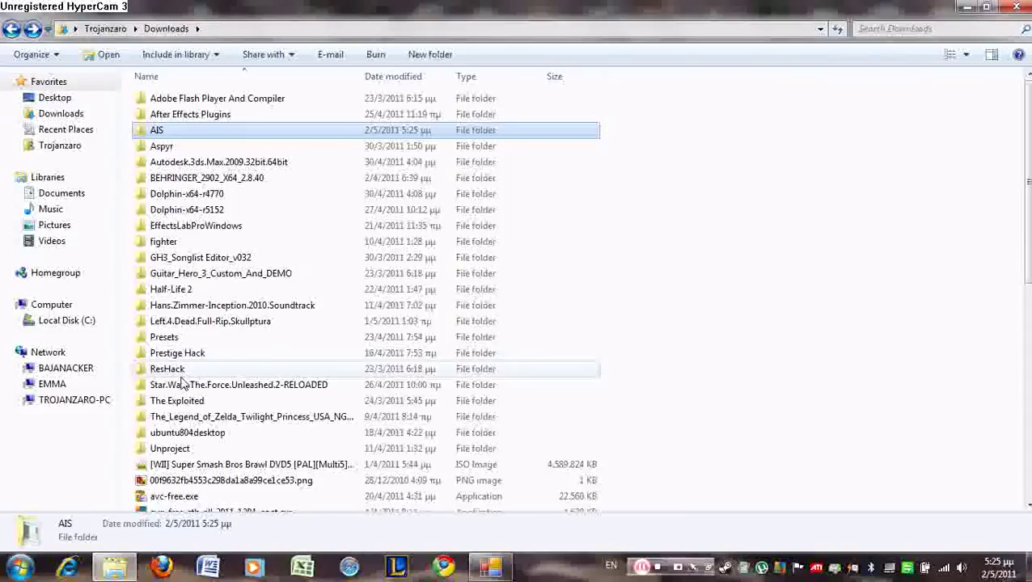
{"action": "double_click", "coordinate": [201, 244]}
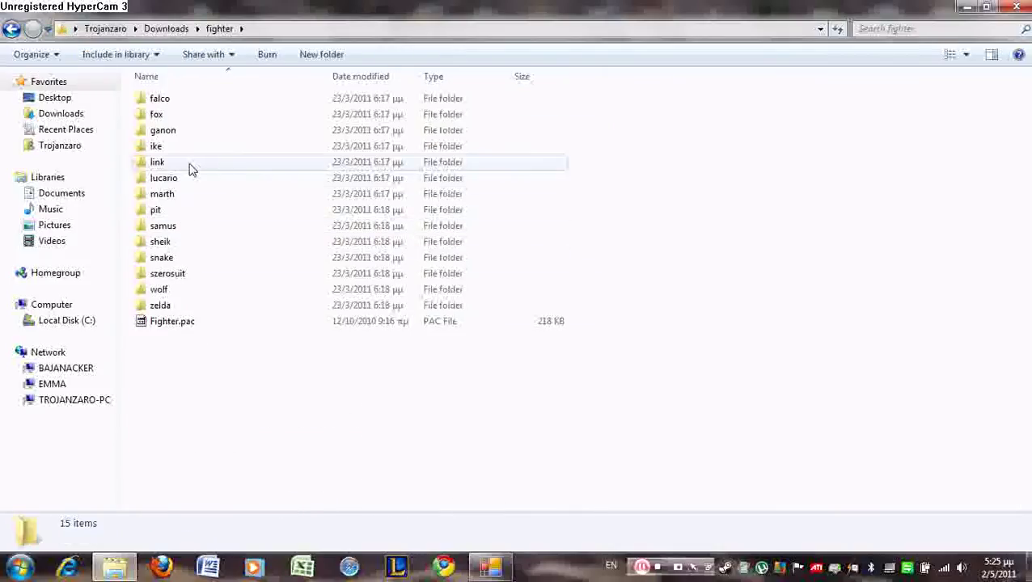
{"action": "double_click", "coordinate": [192, 166]}
{"action": "left_click", "coordinate": [198, 116]}
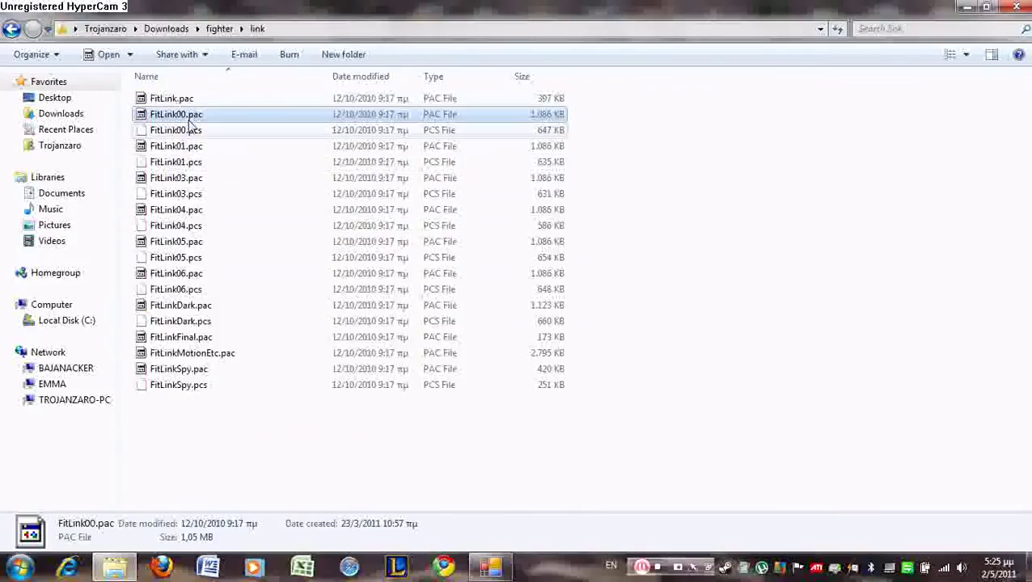
{"action": "left_click", "coordinate": [198, 116]}
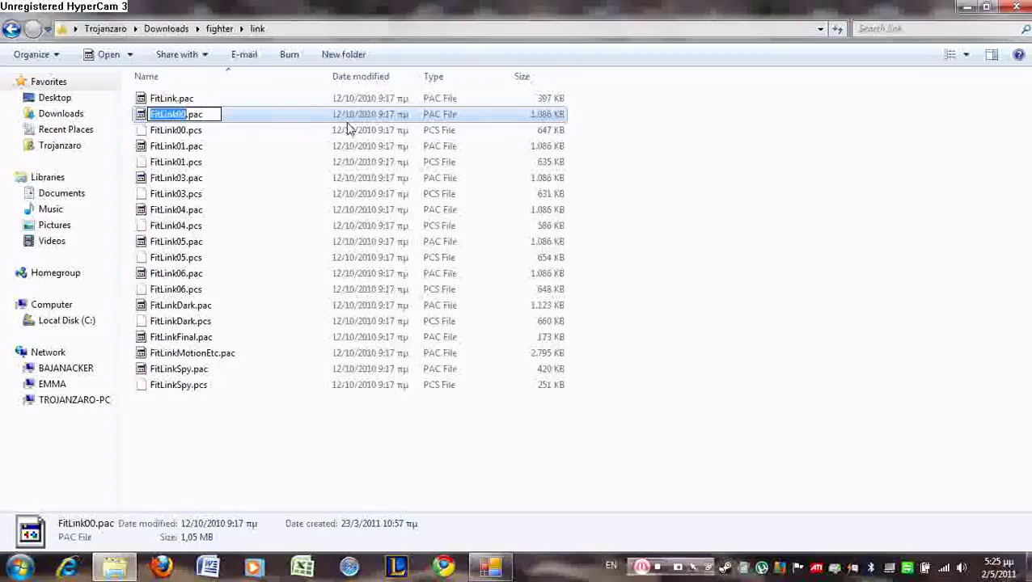
{"action": "left_click", "coordinate": [505, 117]}
{"action": "left_click", "coordinate": [267, 118]}
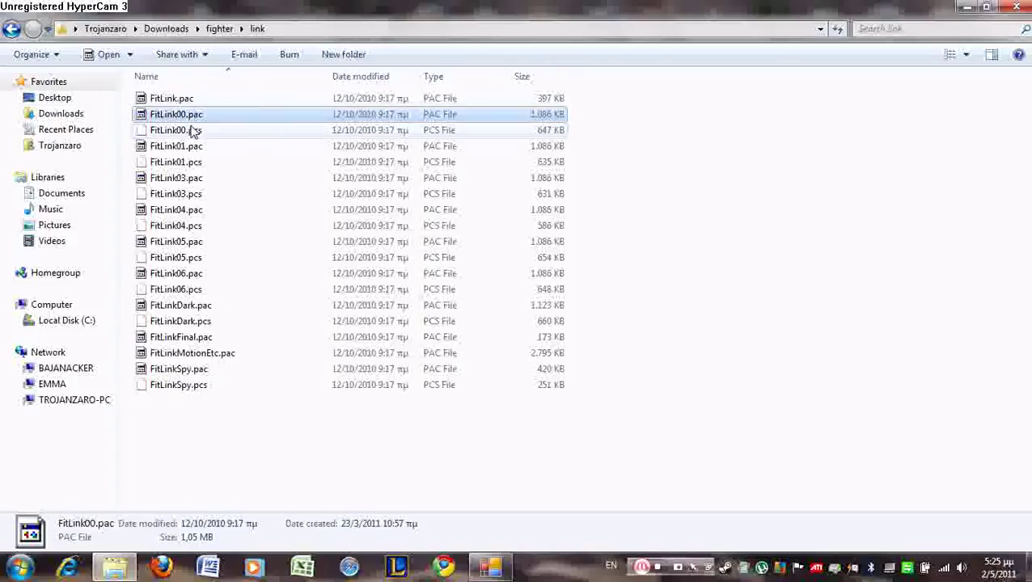
Return to the AIS folder in Downloads and paste FitLink00.pac there
{"action": "left_click", "coordinate": [11, 29]}
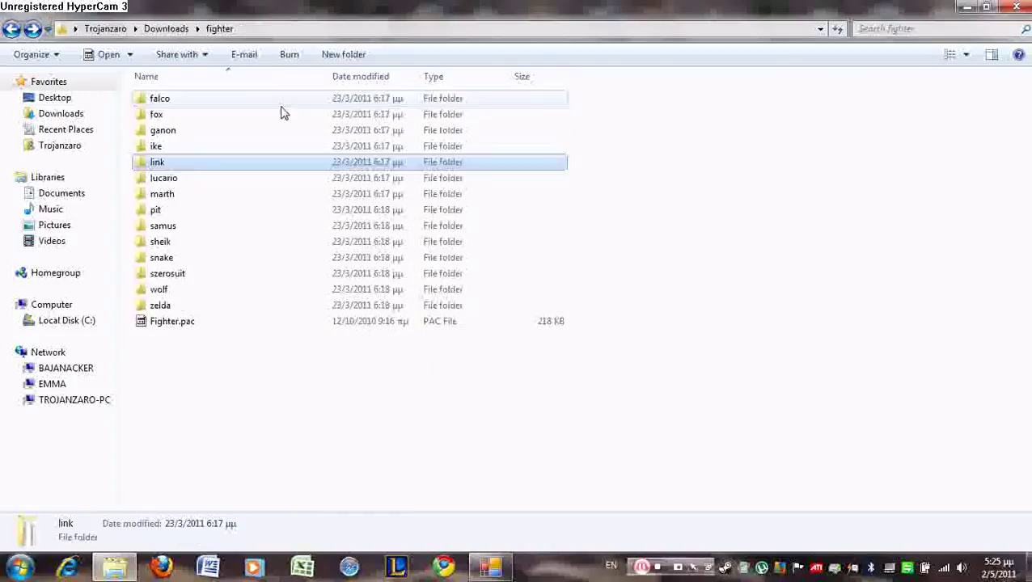
{"action": "left_click", "coordinate": [13, 29]}
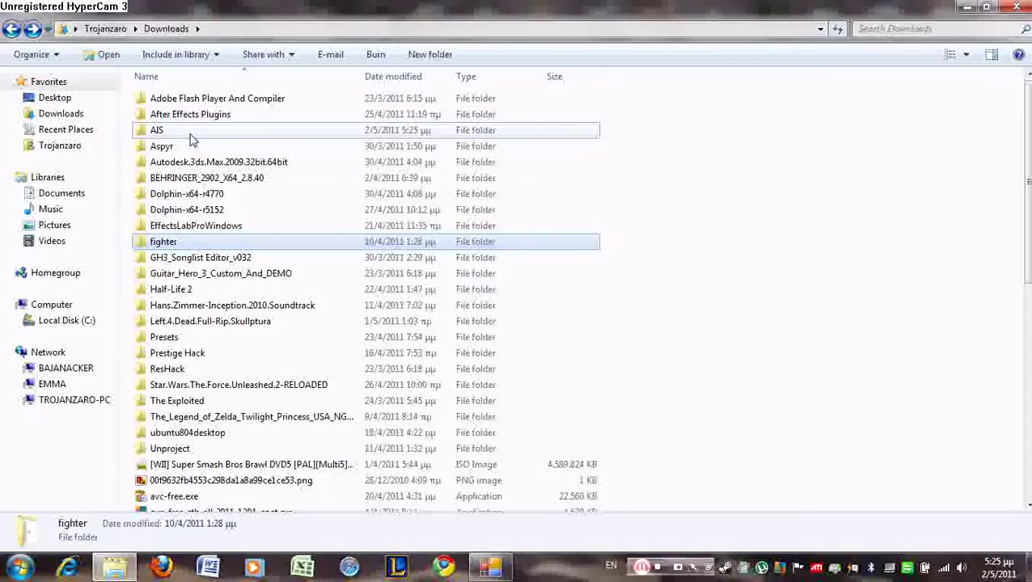
{"action": "double_click", "coordinate": [162, 130]}
{"action": "key", "text": "ctrl+v"}
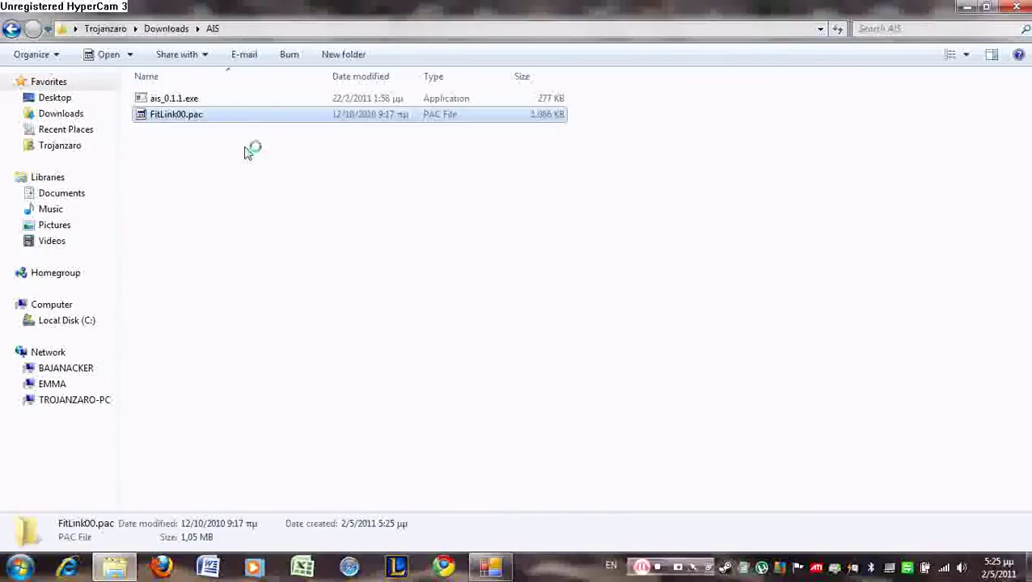
Convert FitLink00.pac with ais_0.1.1.exe and inspect the resulting FitLink00.dae and FitLinkShd.dae files
{"action": "left_click", "coordinate": [176, 130]}
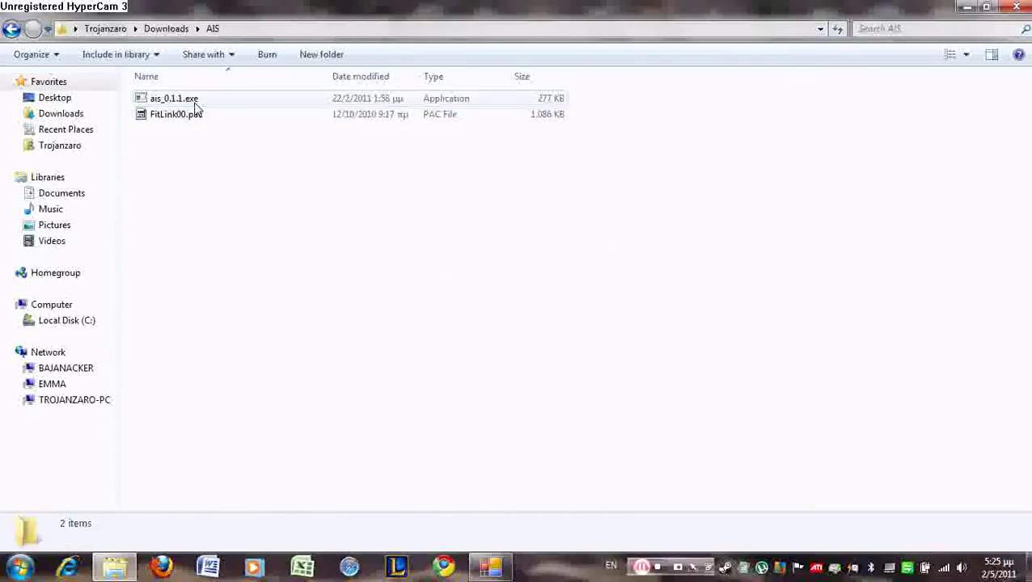
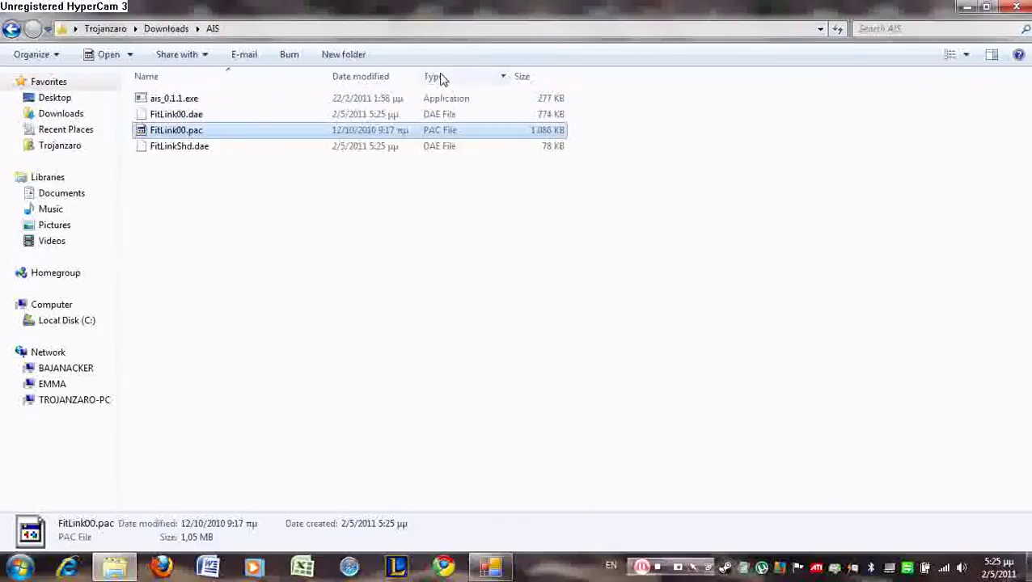
{"action": "left_click", "coordinate": [225, 244]}
{"action": "left_click", "coordinate": [215, 149]}
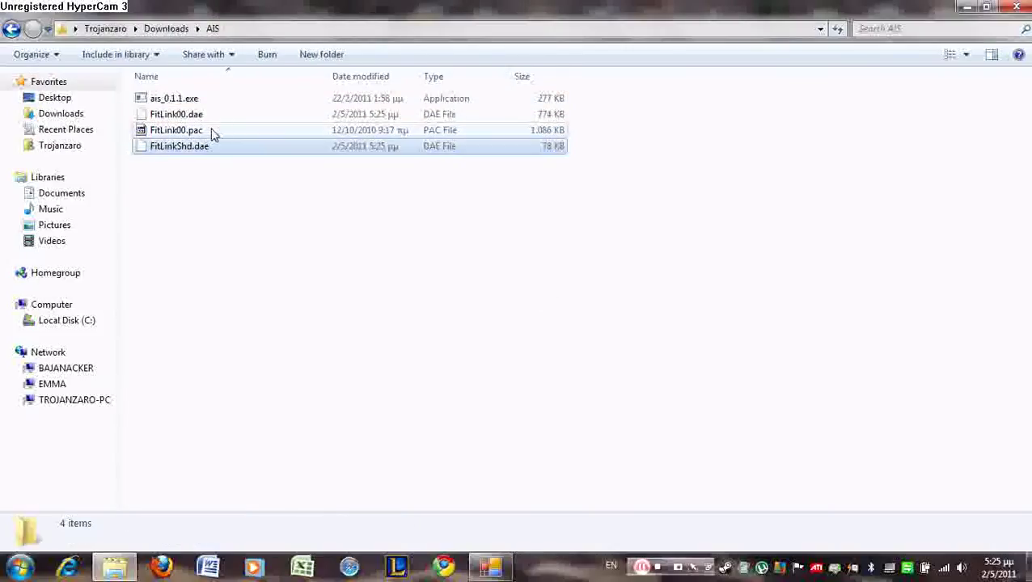
{"action": "left_click", "coordinate": [216, 116], "text": "shift"}
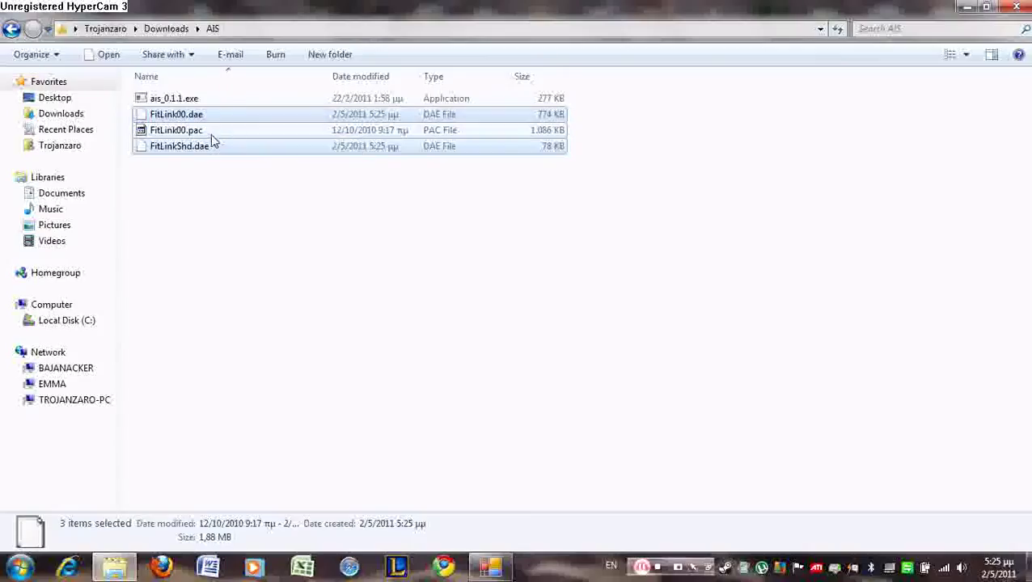
{"action": "left_click", "coordinate": [212, 134], "text": "ctrl"}
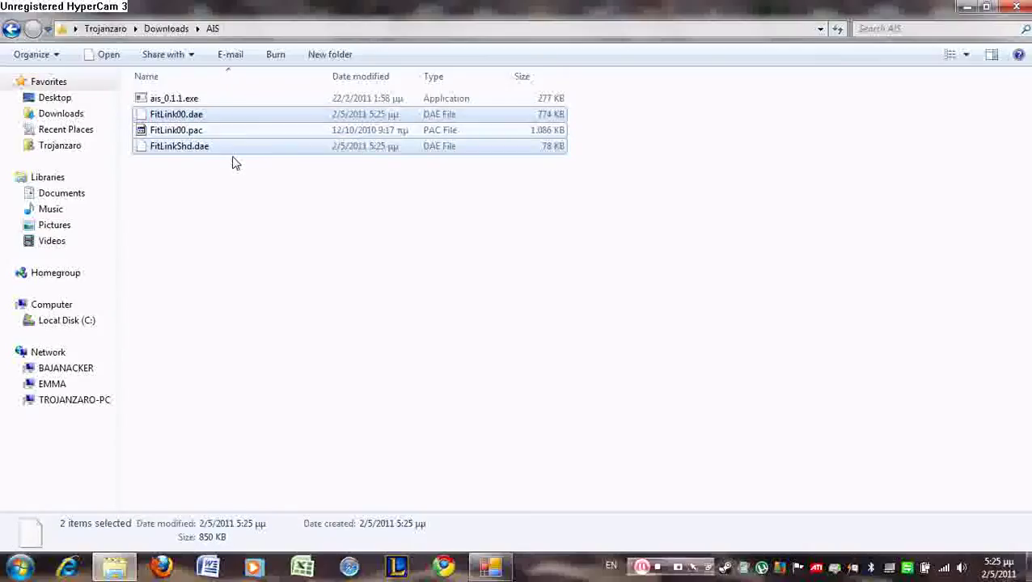
{"action": "left_click", "coordinate": [170, 149]}
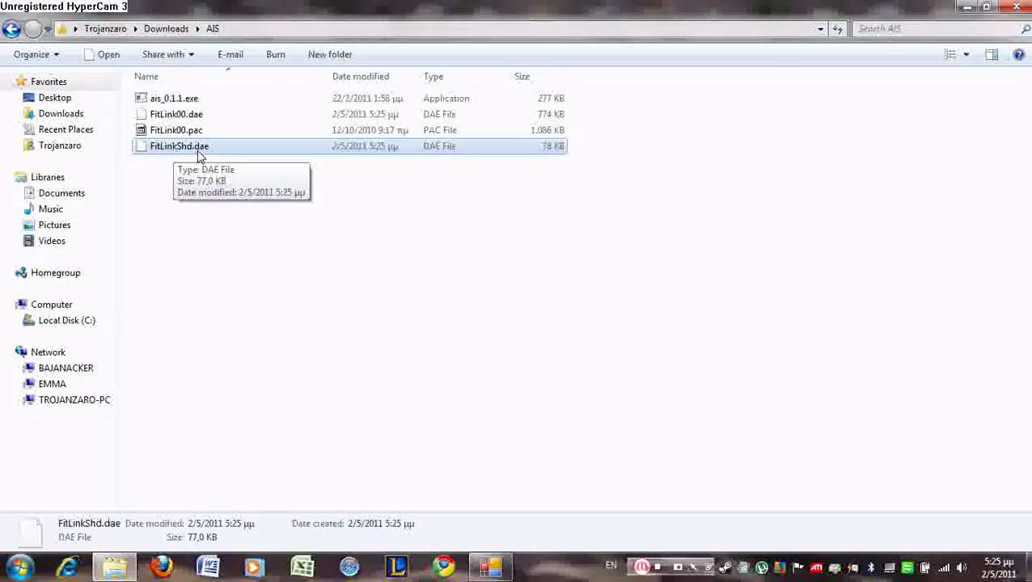
{"action": "left_click", "coordinate": [173, 118]}
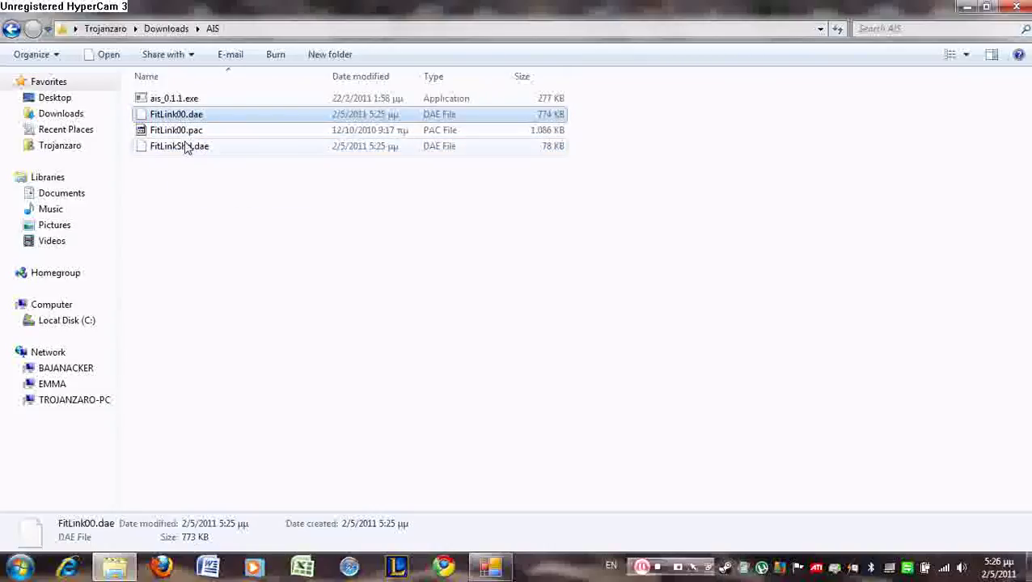
Delete FitLinkShd.dae and FitLink00.pac from the AIS folder
{"action": "left_click", "coordinate": [185, 146]}
{"action": "key", "text": "Delete"}
{"action": "left_click", "coordinate": [198, 137]}
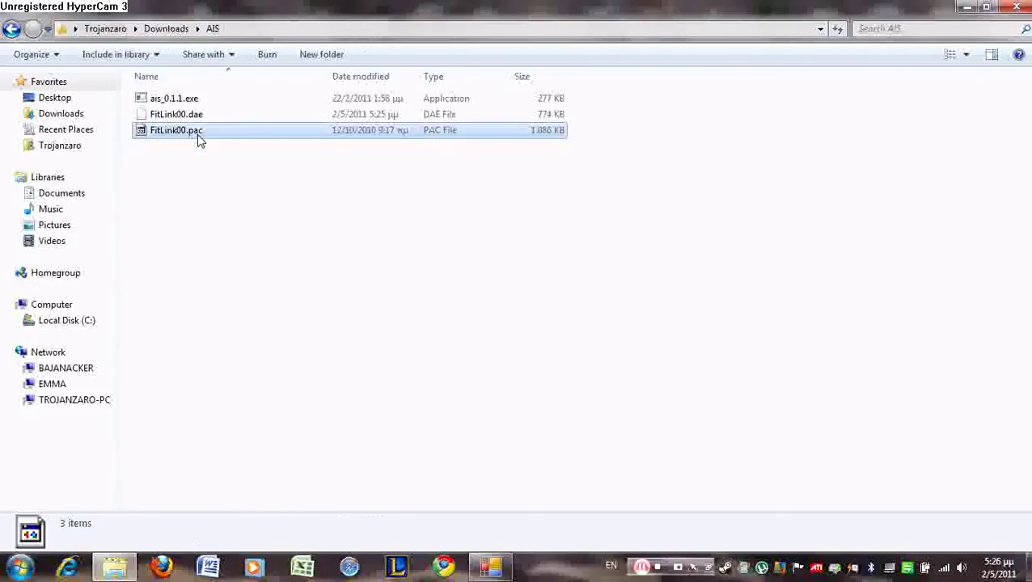
{"action": "key", "text": "Delete"}
Move FitLink00.dae from the AIS folder into the link folder in My Documents, and close the file browser
{"action": "left_click", "coordinate": [194, 117]}
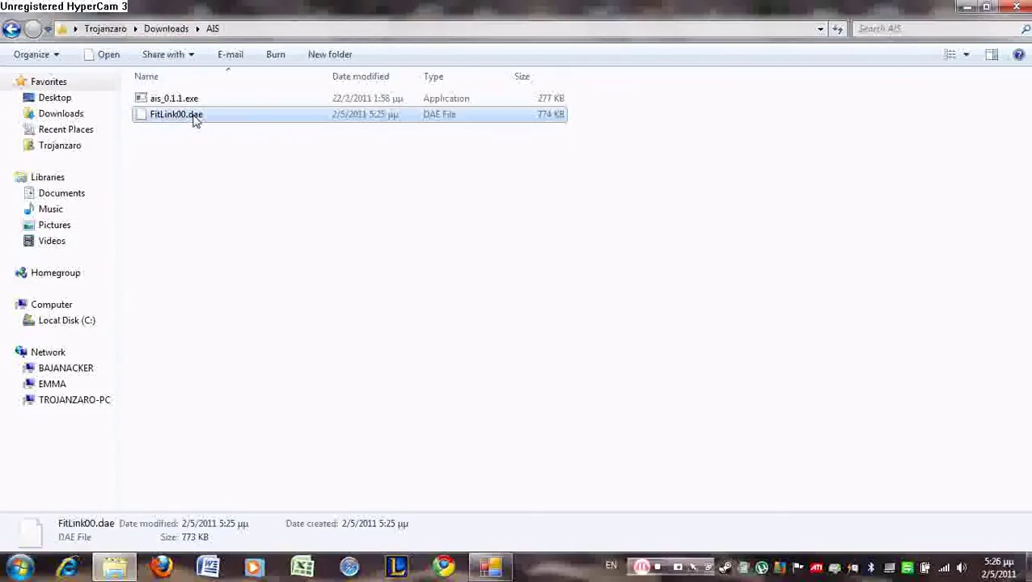
{"action": "left_click", "coordinate": [11, 28]}
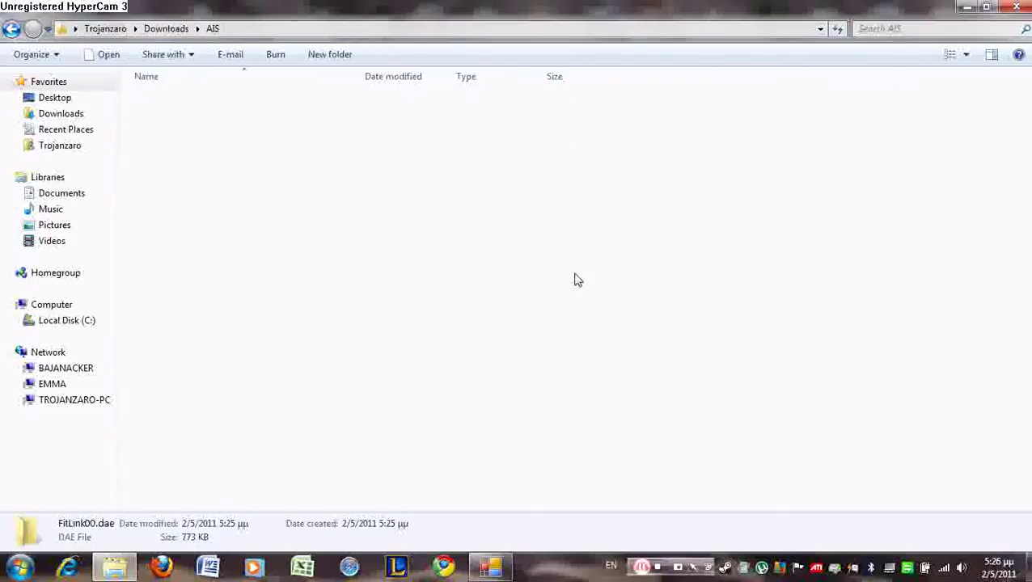
{"action": "left_click", "coordinate": [105, 28]}
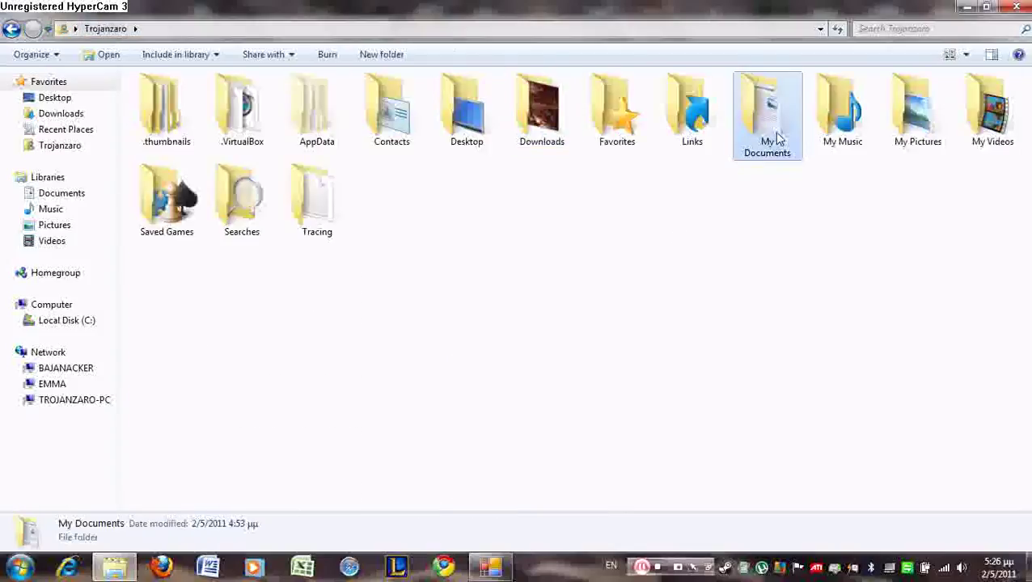
{"action": "double_click", "coordinate": [766, 109]}
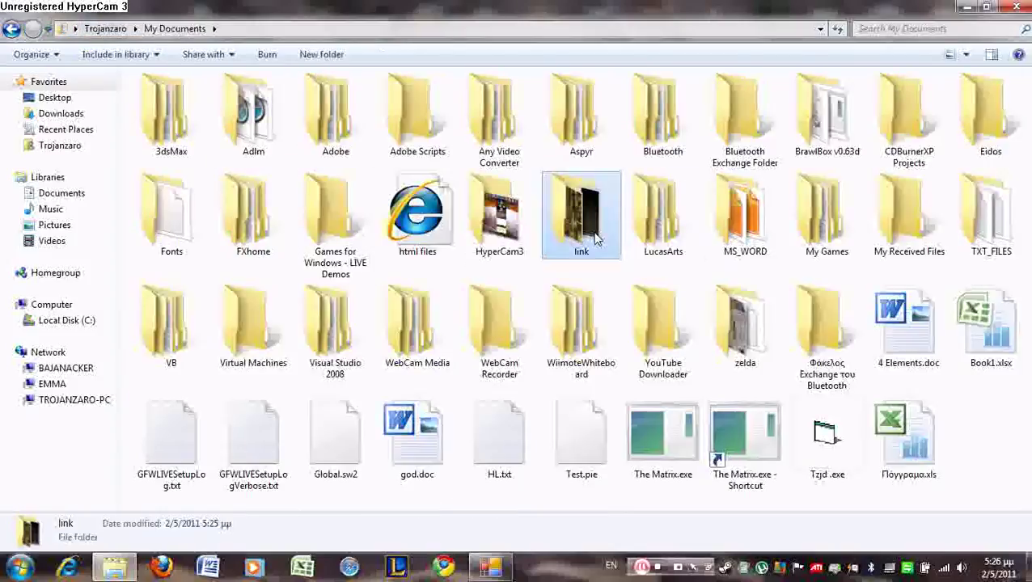
{"action": "double_click", "coordinate": [580, 198]}
{"action": "key", "text": "ctrl+v"}
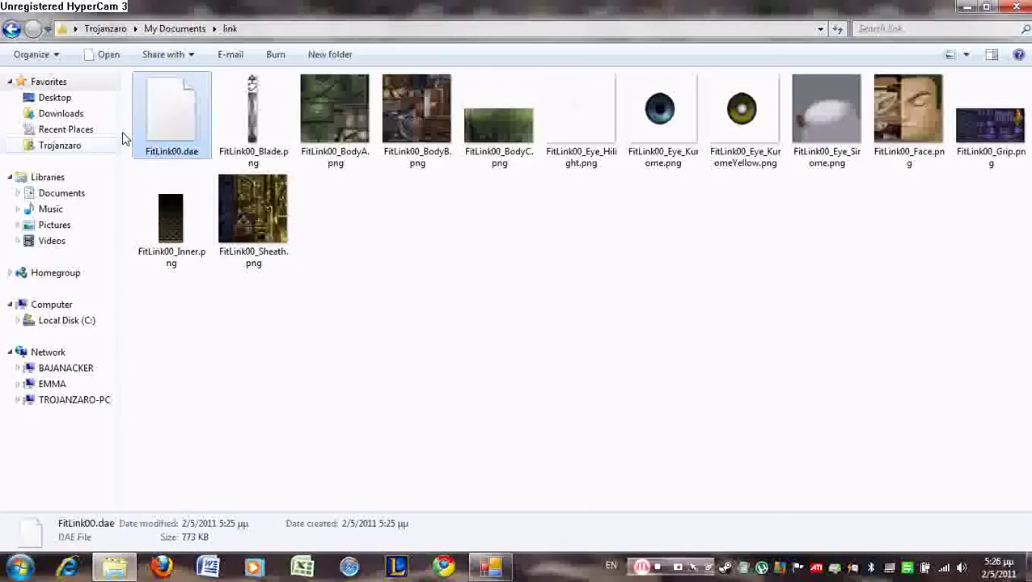
{"action": "left_click", "coordinate": [581, 322]}
{"action": "left_click_drag", "start_coordinate": [983, 300], "coordinate": [307, 217]}
{"action": "left_click", "coordinate": [1016, 7]}
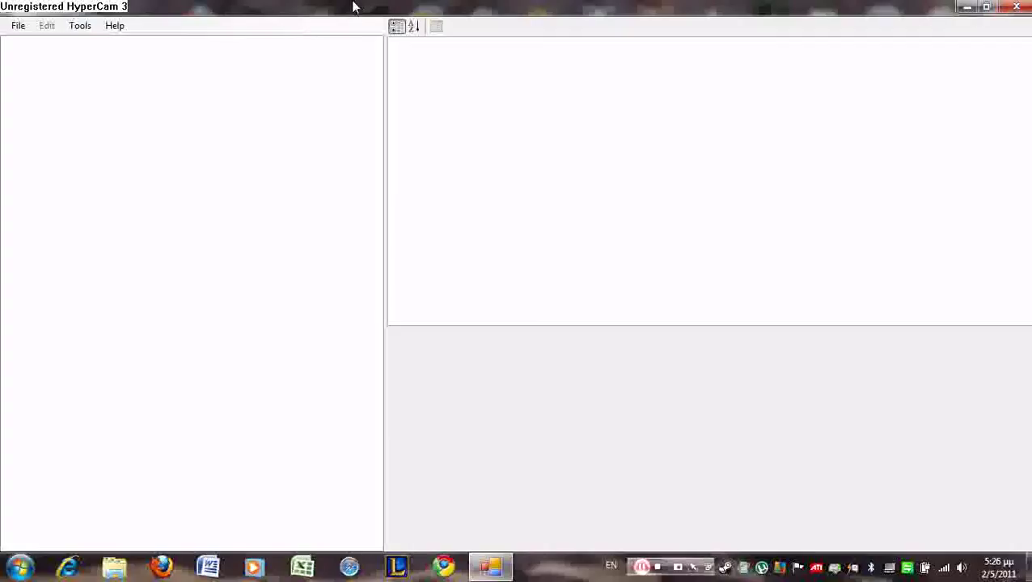
Open FitLink00.pac from the link folder of fighter files in BrawlBox
{"action": "left_click", "coordinate": [14, 30]}
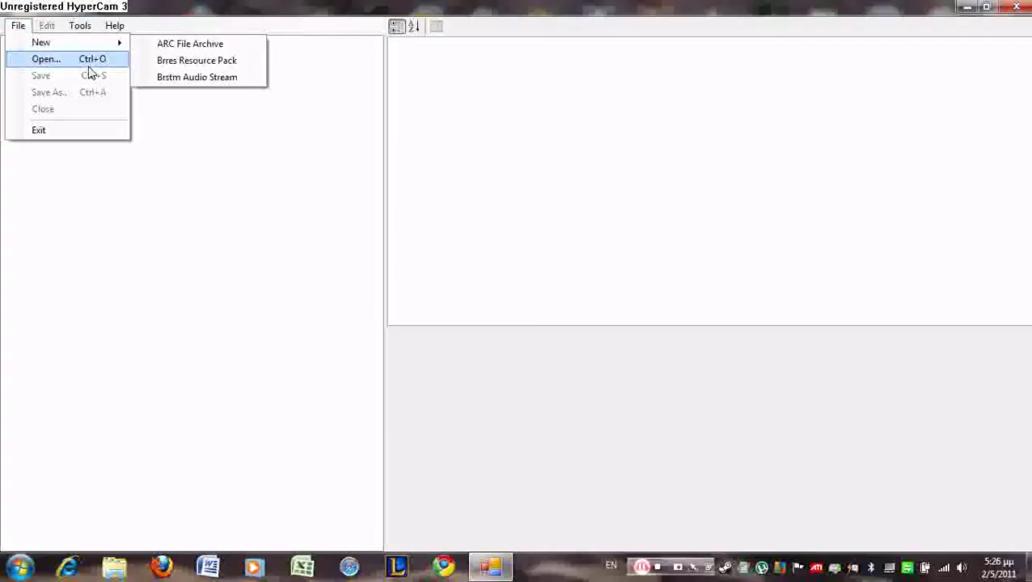
{"action": "left_click", "coordinate": [94, 63]}
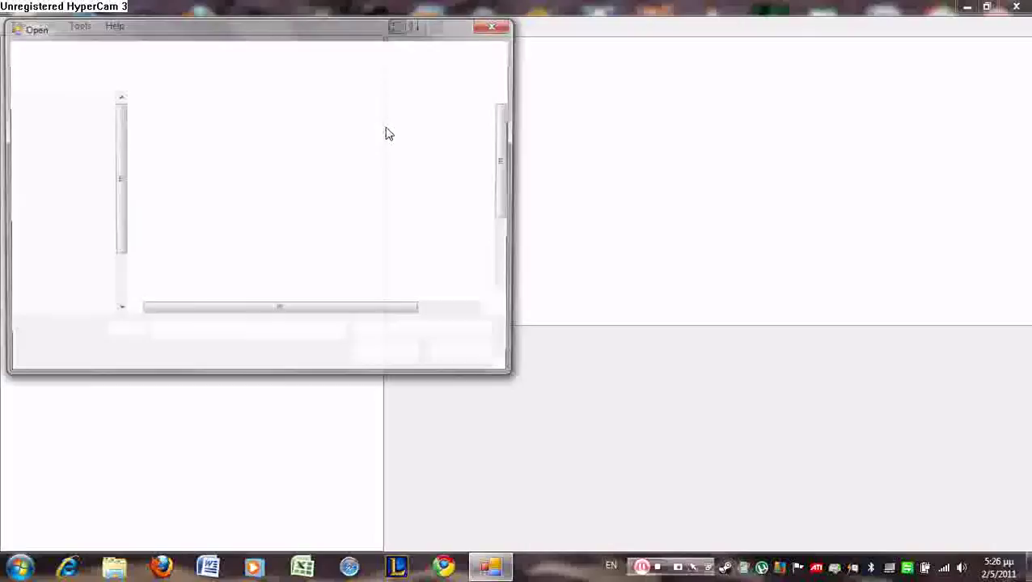
{"action": "left_click", "coordinate": [202, 138]}
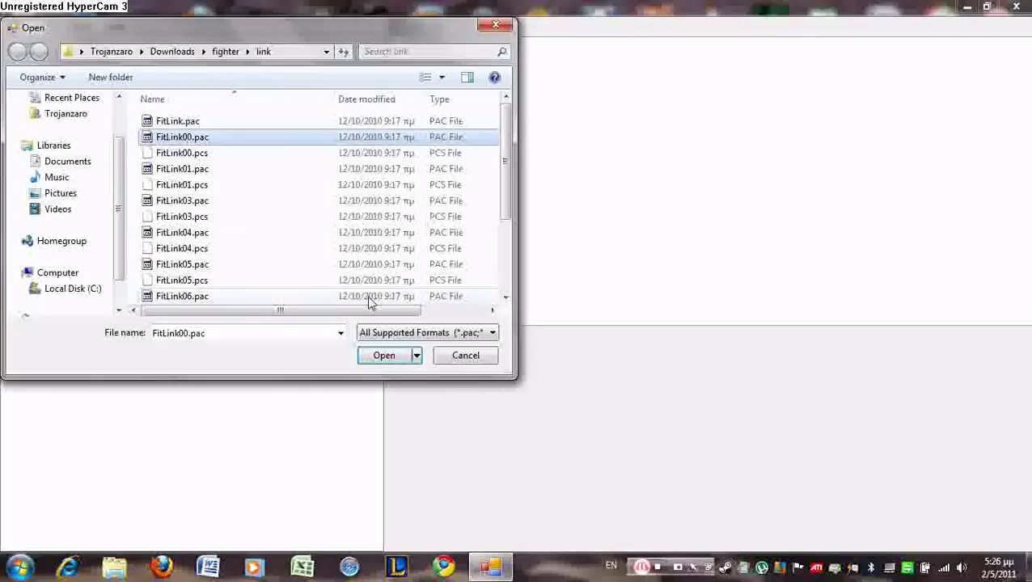
{"action": "left_click", "coordinate": [379, 358]}
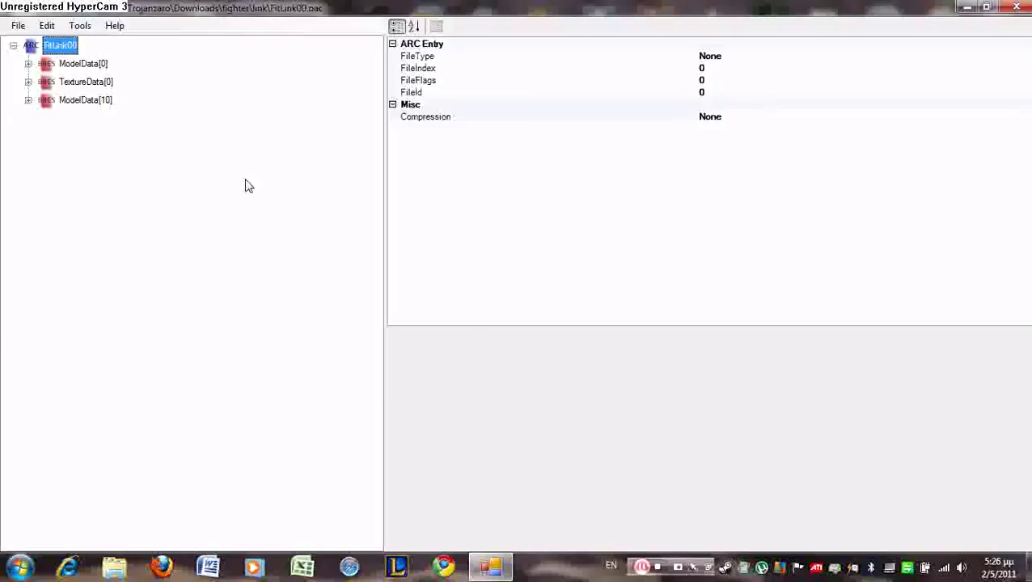
Examine the archive's model data entries, expand TextureData[0] to its textures, and preview the Blade, BodyA, BodyB and BodyC textures
{"action": "left_click", "coordinate": [73, 65]}
{"action": "left_click", "coordinate": [83, 103]}
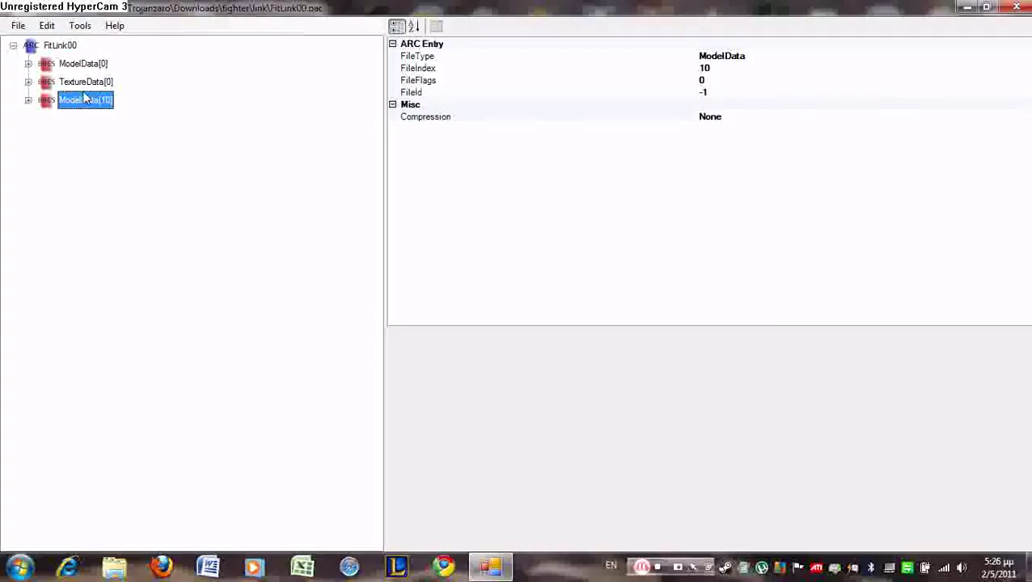
{"action": "left_click", "coordinate": [71, 84]}
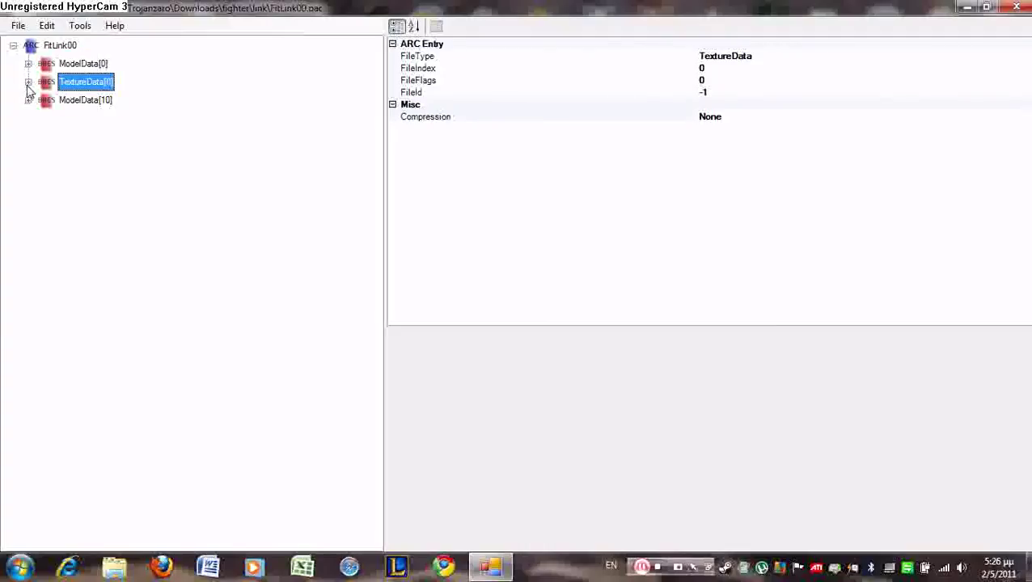
{"action": "left_click", "coordinate": [28, 83]}
{"action": "left_click", "coordinate": [44, 100]}
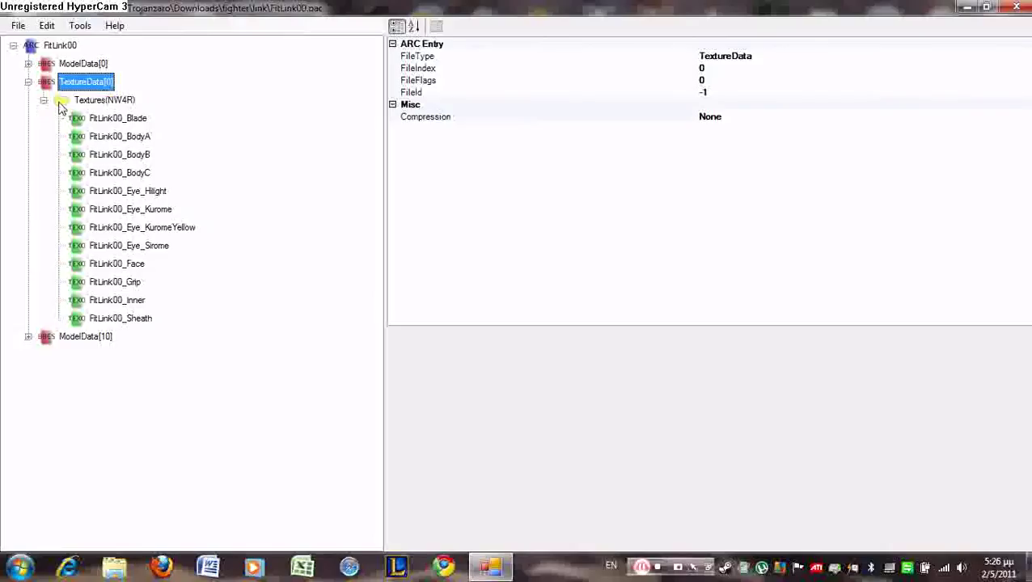
{"action": "left_click", "coordinate": [108, 120]}
{"action": "left_click", "coordinate": [109, 137]}
{"action": "left_click", "coordinate": [107, 155]}
{"action": "left_click", "coordinate": [105, 172]}
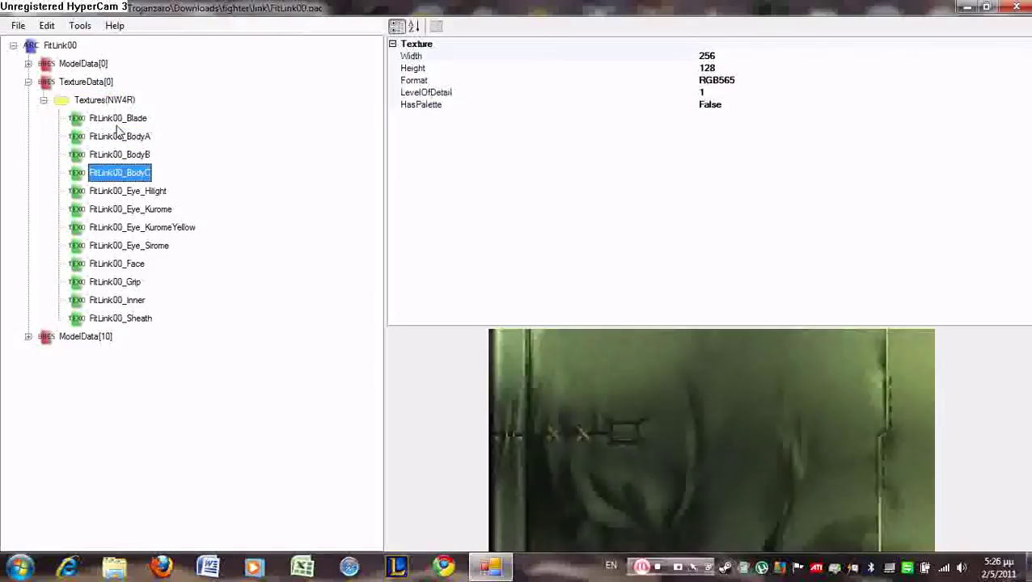
{"action": "left_click", "coordinate": [116, 120]}
{"action": "right_click", "coordinate": [113, 119]}
{"action": "left_click", "coordinate": [147, 131]}
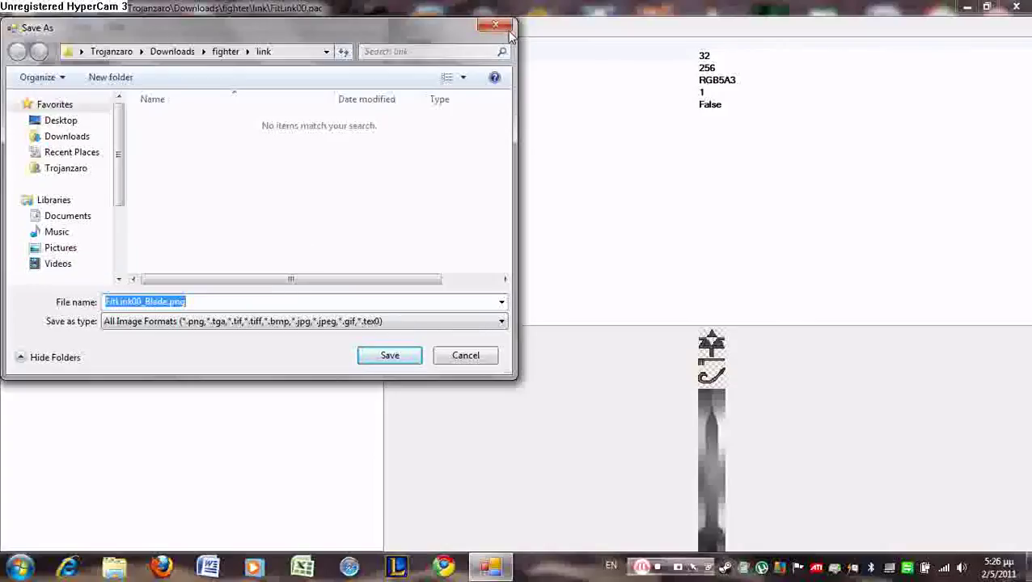
{"action": "left_click", "coordinate": [495, 25]}
Close BrawlBox to return to the desktop
{"action": "key", "text": "alt+F4"}
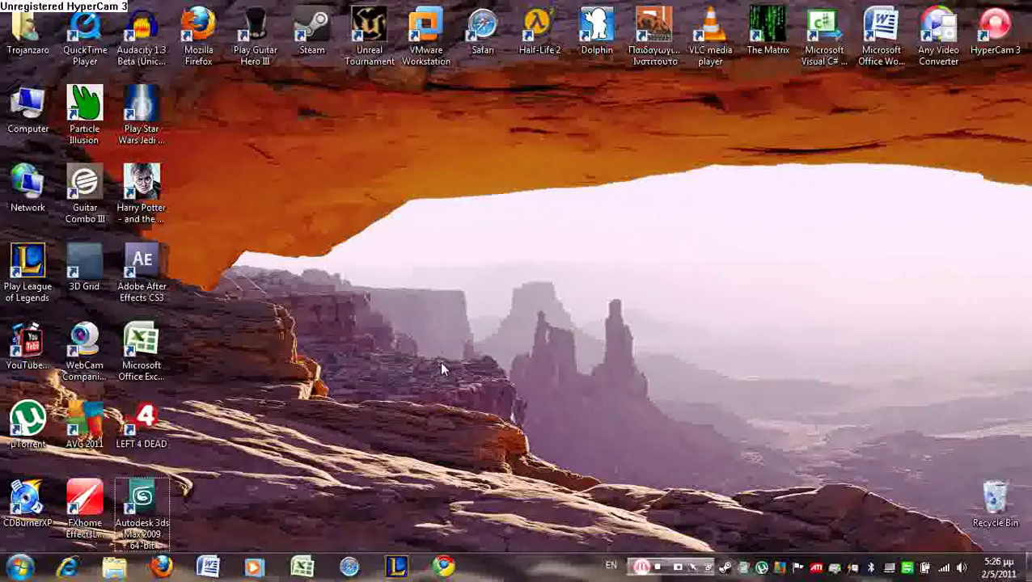
Launch Autodesk 3ds Max 2009, and permanently empty the Recycle Bin while it loads
{"action": "double_click", "coordinate": [141, 505]}
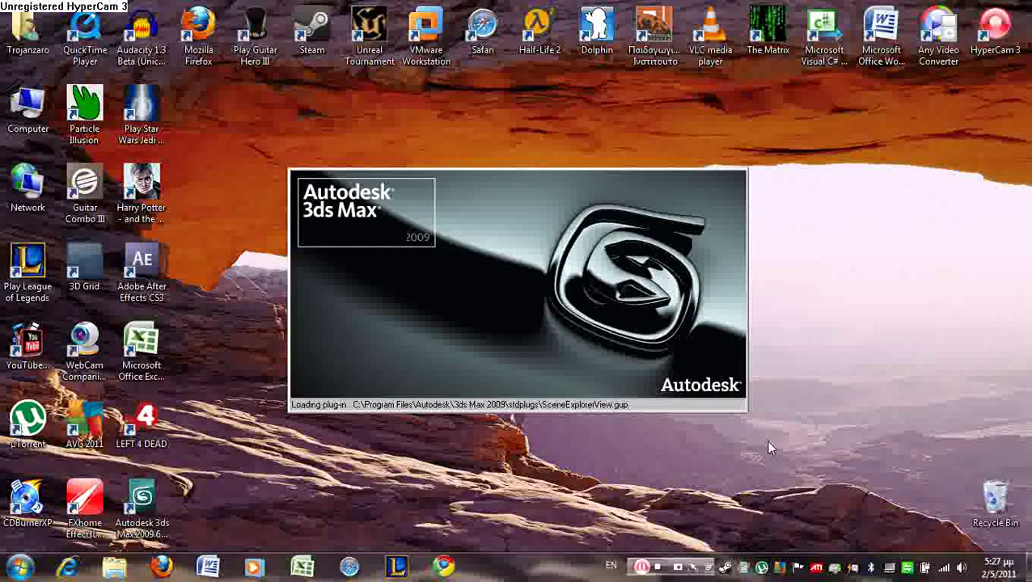
{"action": "double_click", "coordinate": [997, 505]}
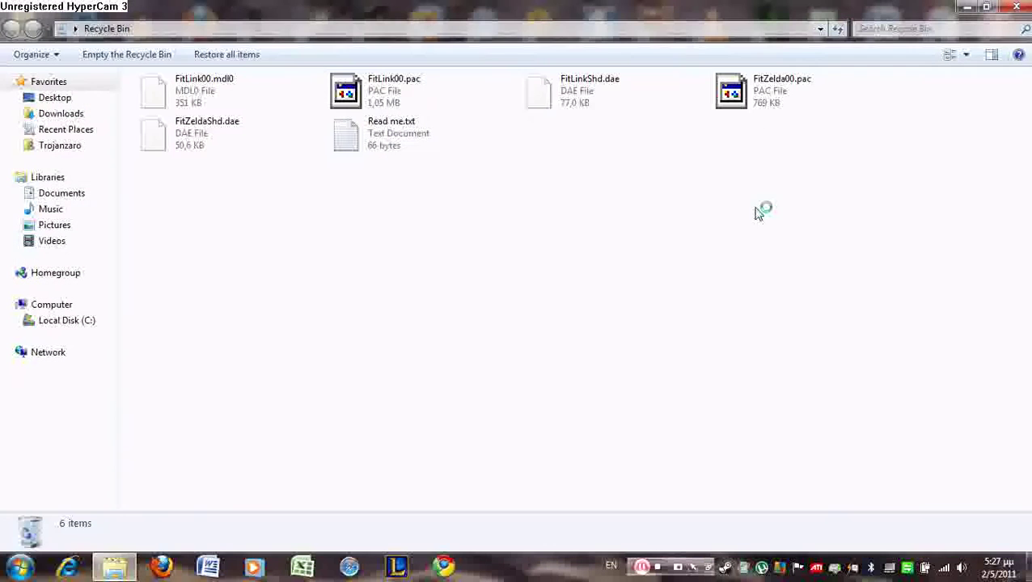
{"action": "left_click", "coordinate": [122, 55]}
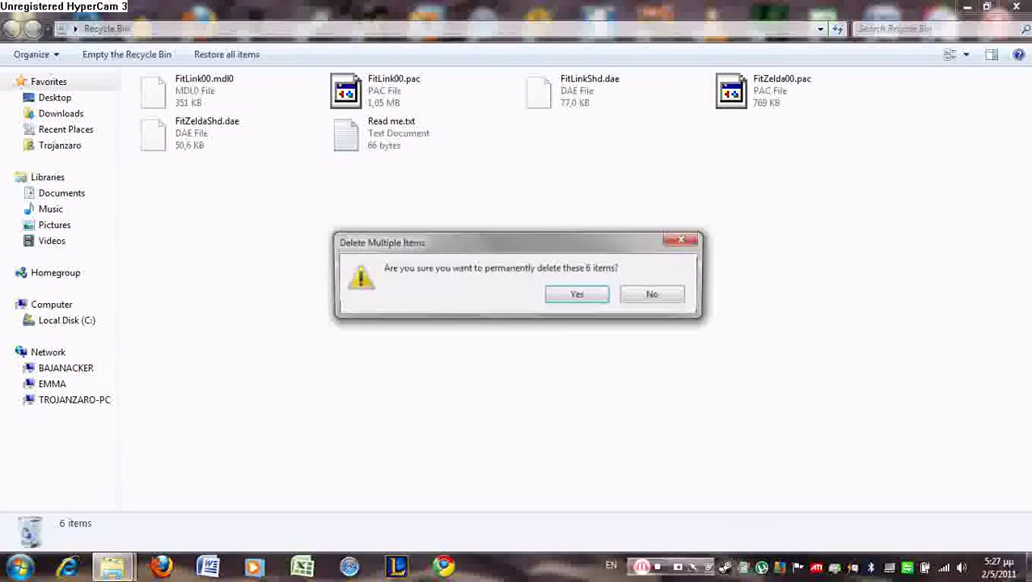
{"action": "left_click", "coordinate": [577, 296]}
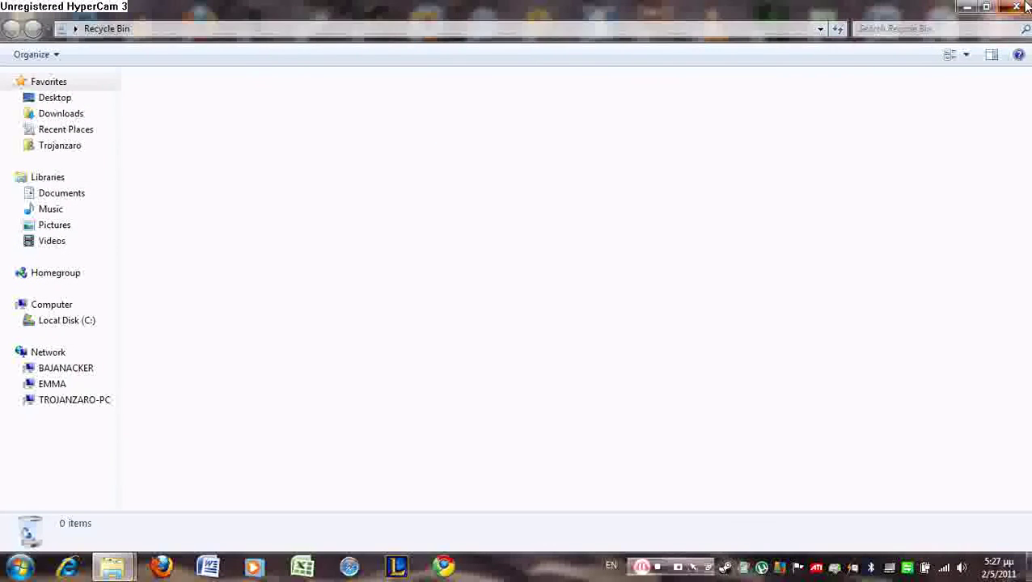
{"action": "left_click", "coordinate": [1016, 6]}
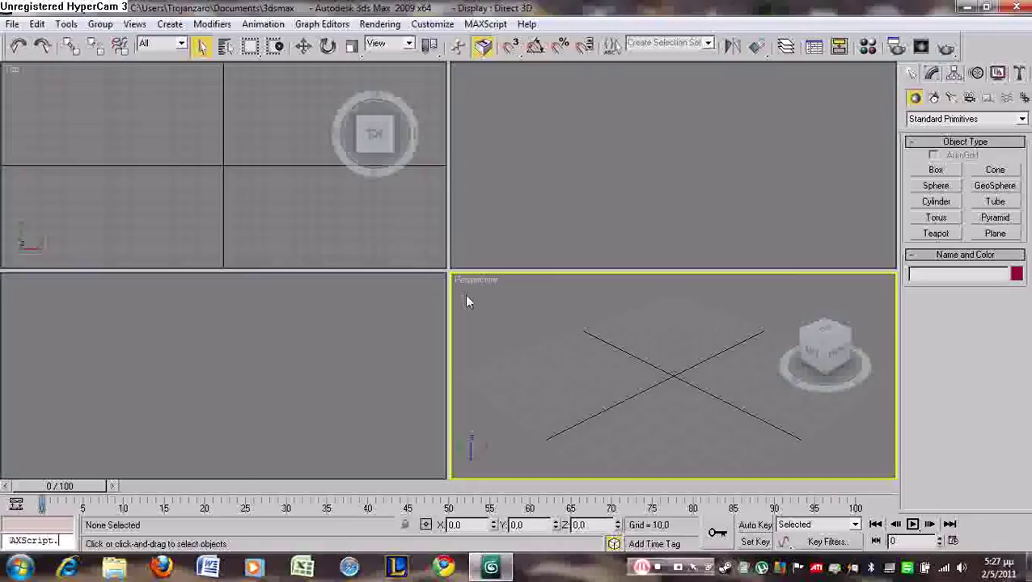
{"action": "key", "text": "shift+w"}
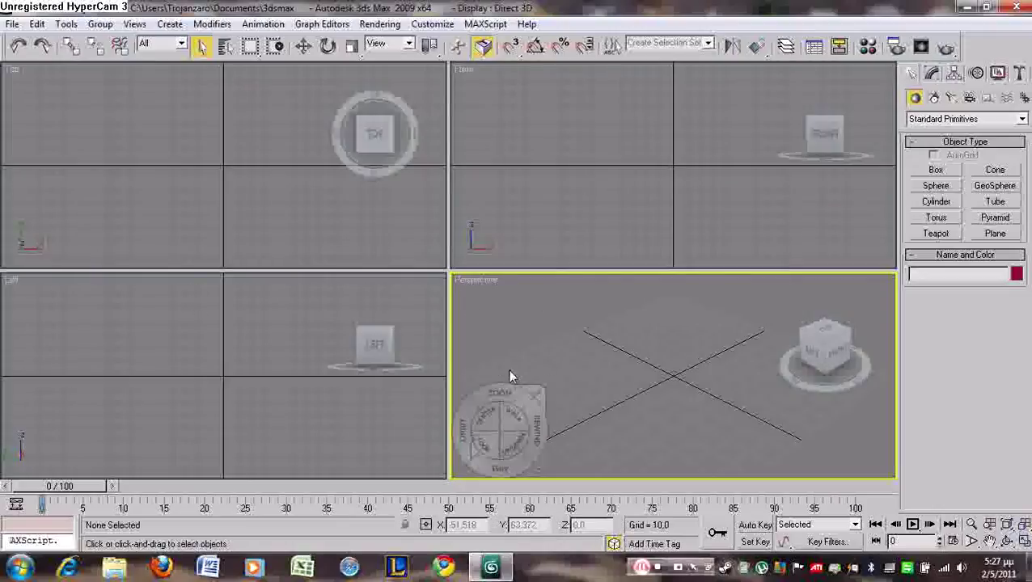
{"action": "key", "text": "shift+w"}
{"action": "key", "text": "shift+w"}
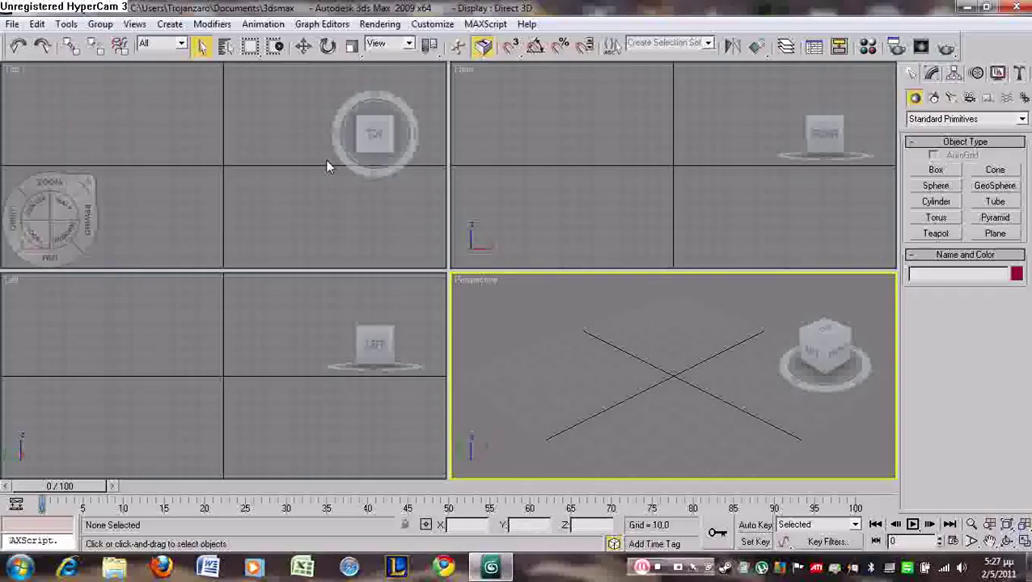
Start a file import, browse to the link folder in My Documents, and select FitLink00.dae
{"action": "left_click", "coordinate": [13, 23]}
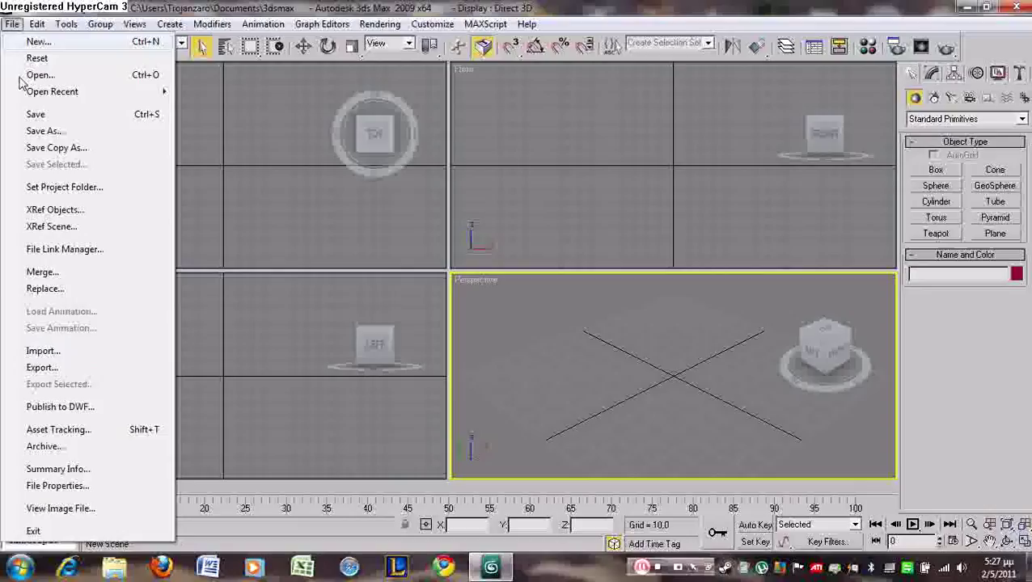
{"action": "left_click", "coordinate": [72, 351]}
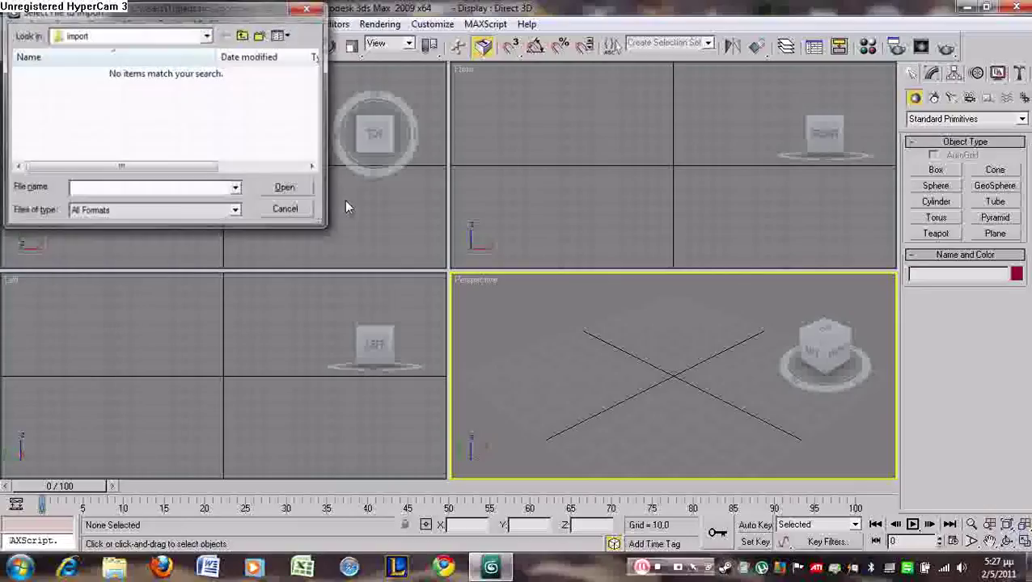
{"action": "left_click", "coordinate": [243, 36]}
{"action": "left_click", "coordinate": [243, 37]}
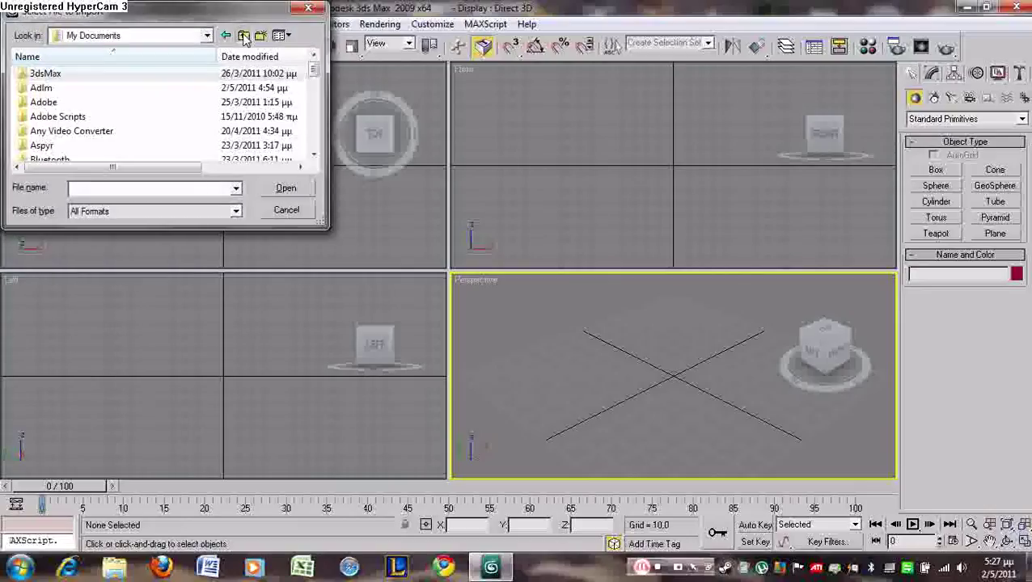
{"action": "left_click", "coordinate": [244, 36]}
{"action": "double_click", "coordinate": [76, 149]}
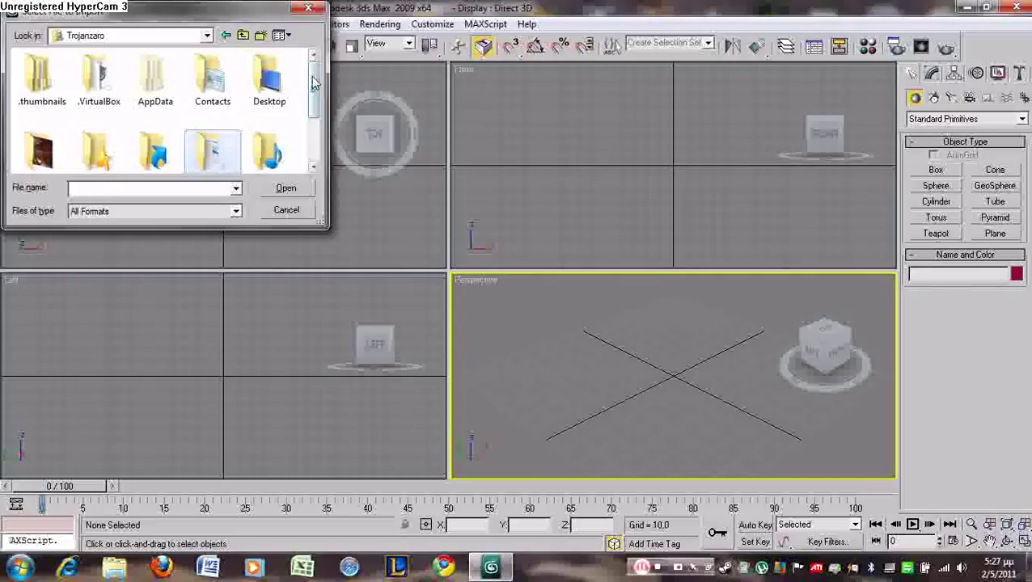
{"action": "double_click", "coordinate": [230, 159]}
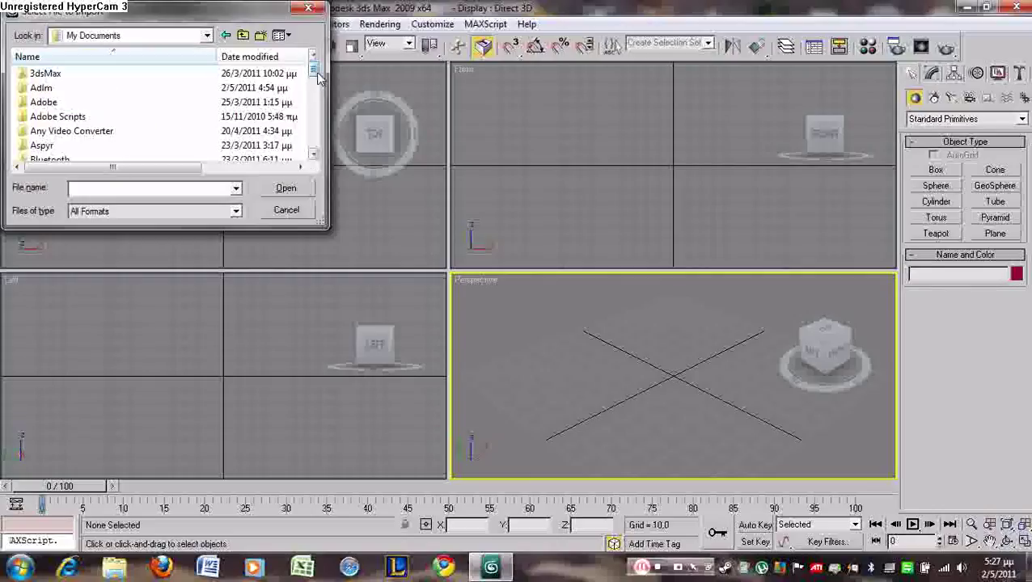
{"action": "left_click_drag", "start_coordinate": [314, 68], "coordinate": [315, 115]}
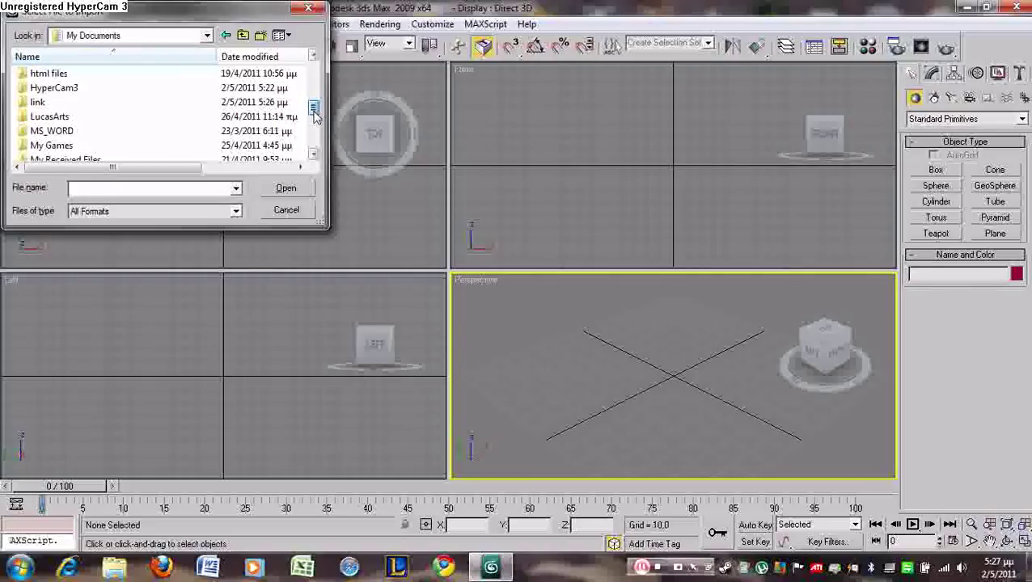
{"action": "double_click", "coordinate": [51, 97]}
{"action": "left_click", "coordinate": [51, 97]}
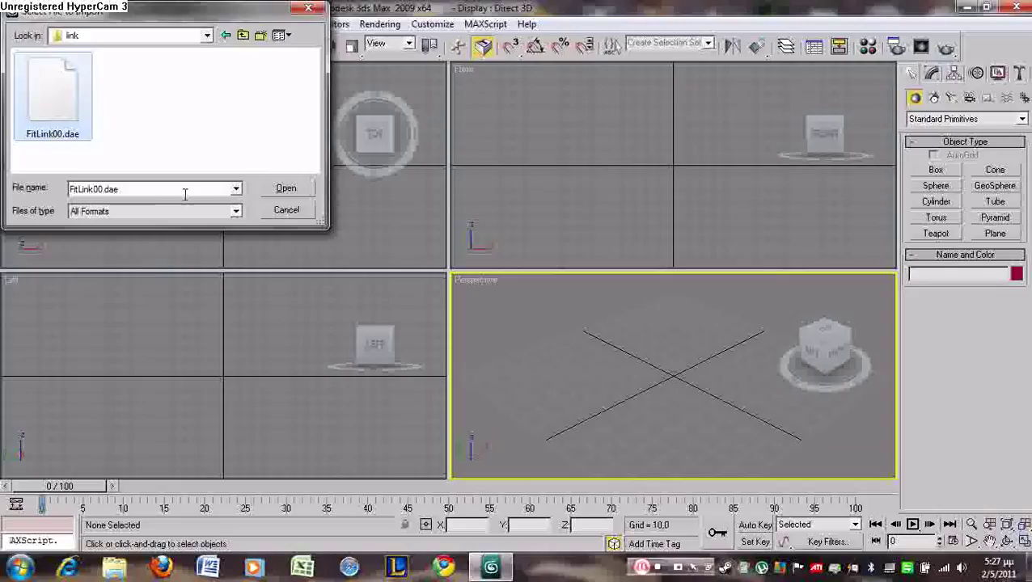
{"action": "left_click", "coordinate": [283, 189]}
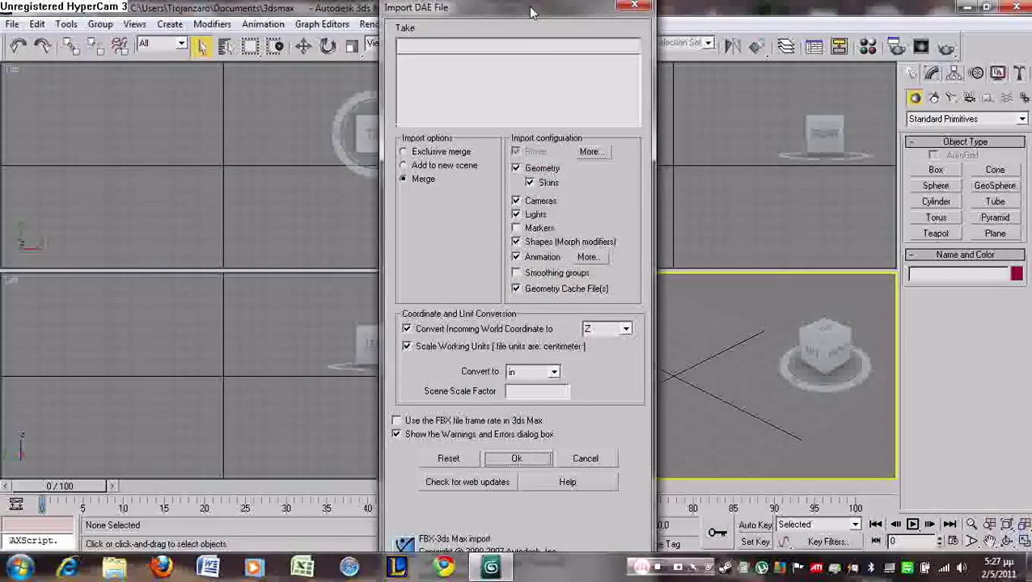
{"action": "left_click_drag", "start_coordinate": [523, 11], "coordinate": [497, 81]}
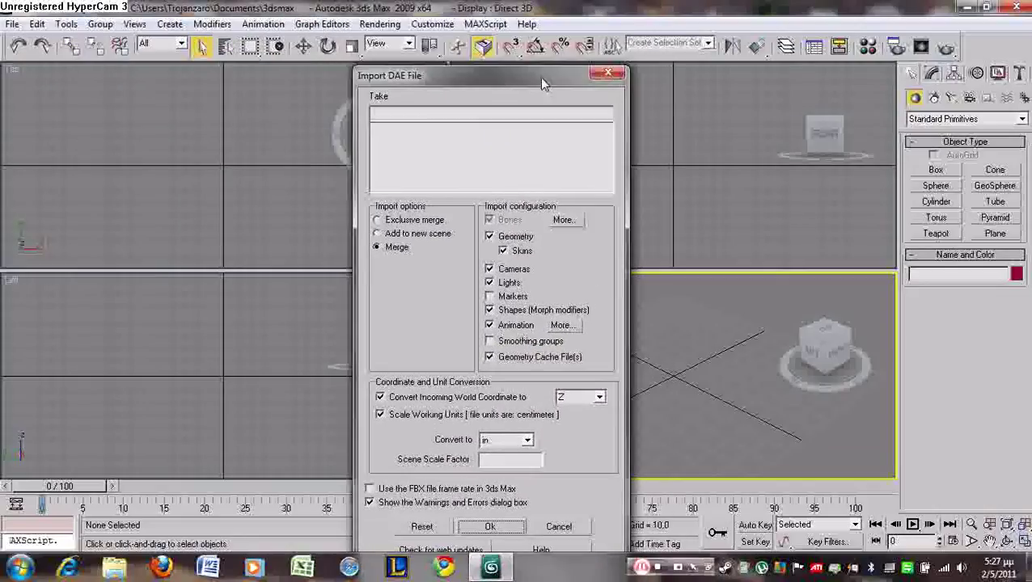
{"action": "left_click", "coordinate": [594, 77]}
Open FitLink00.dae from the link folder for import with the file type set to Autodesk Collada (*.DAE)
{"action": "left_click", "coordinate": [12, 24]}
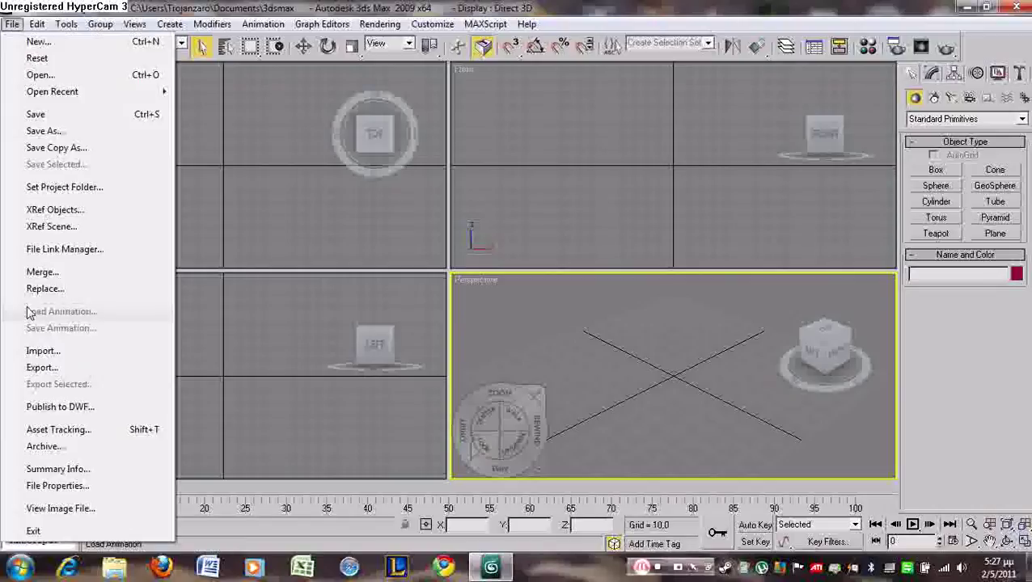
{"action": "left_click", "coordinate": [60, 356]}
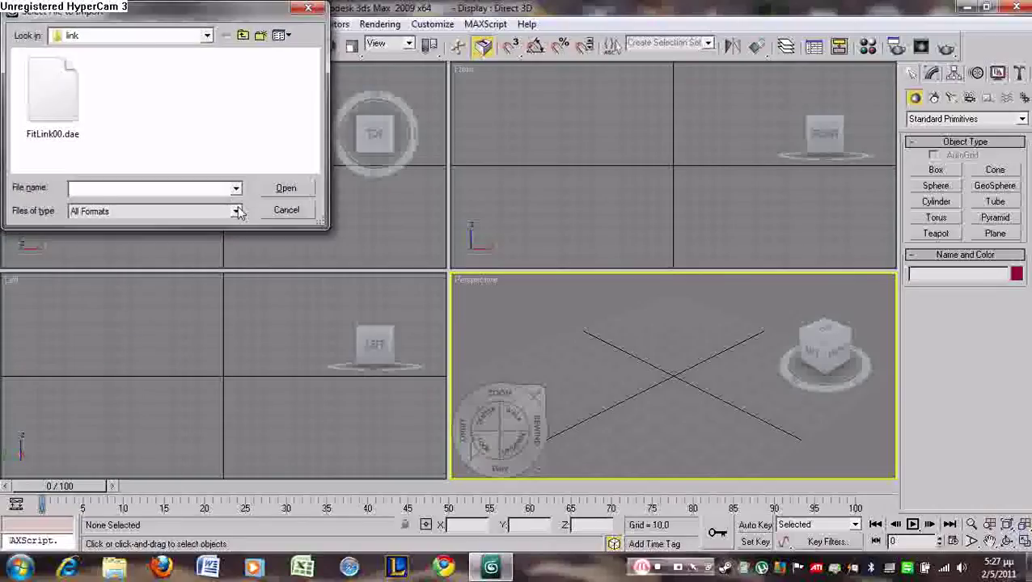
{"action": "left_click", "coordinate": [236, 211]}
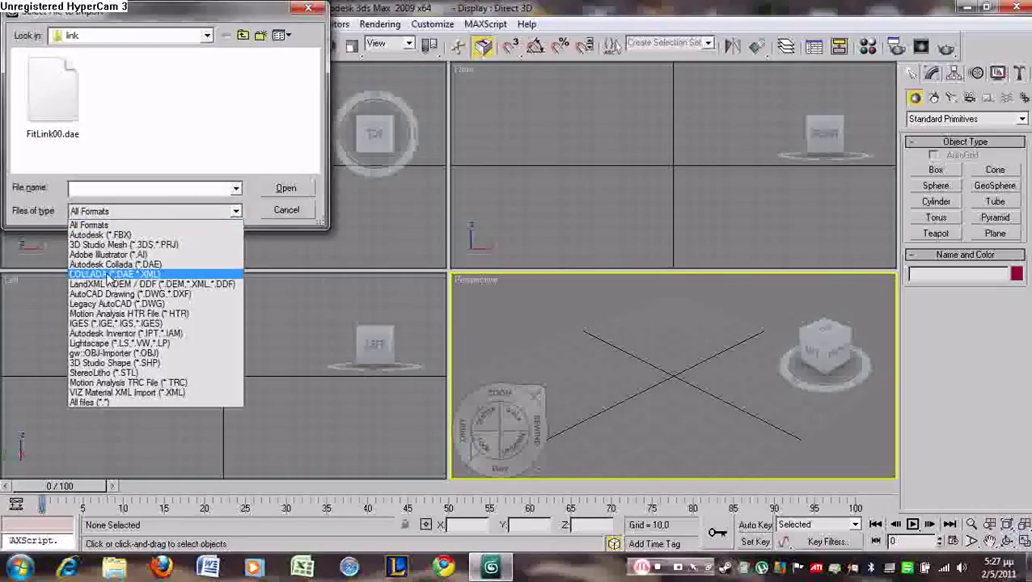
{"action": "left_click", "coordinate": [150, 275]}
{"action": "left_click", "coordinate": [52, 95]}
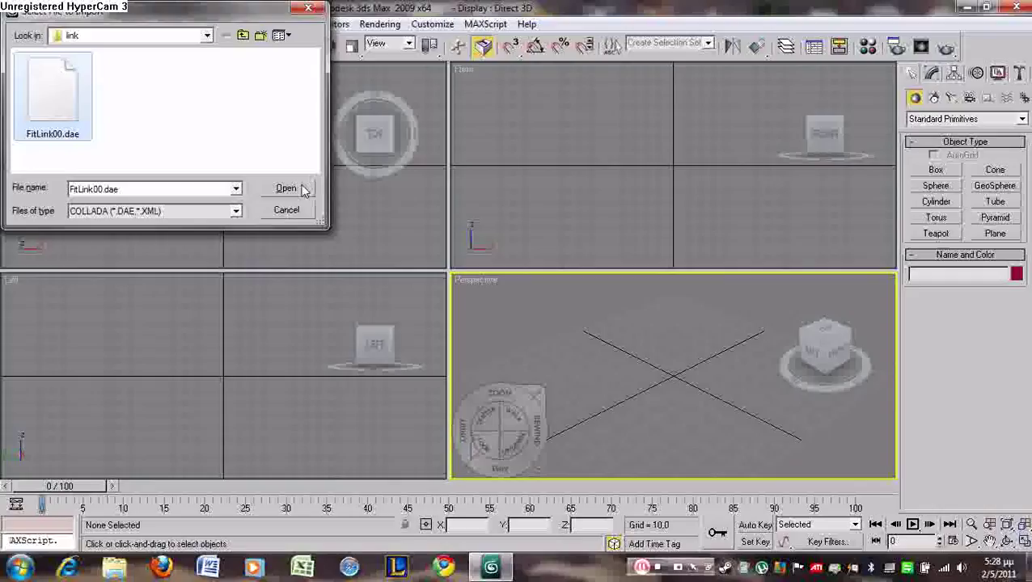
{"action": "left_click", "coordinate": [235, 213]}
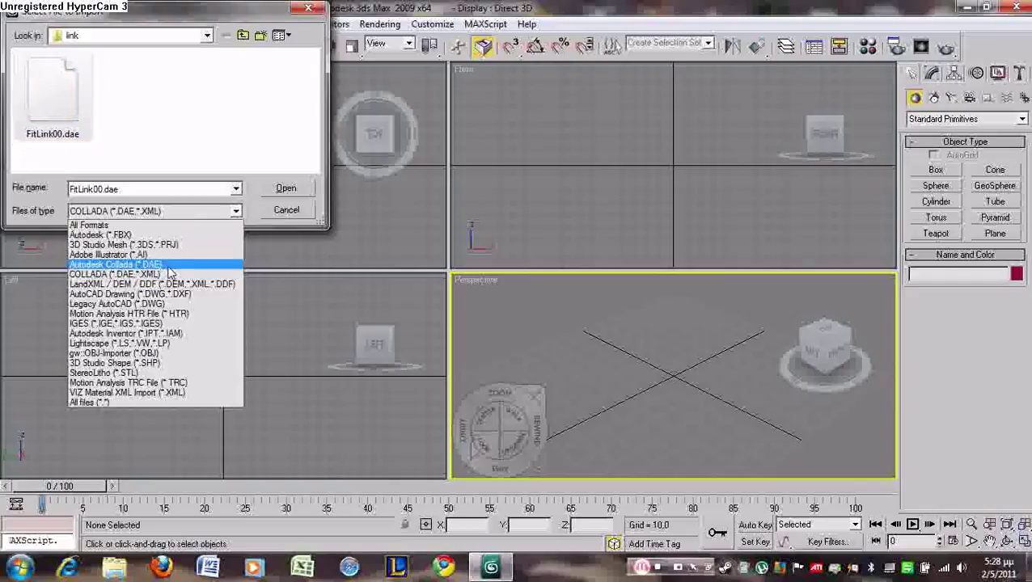
{"action": "left_click", "coordinate": [169, 266]}
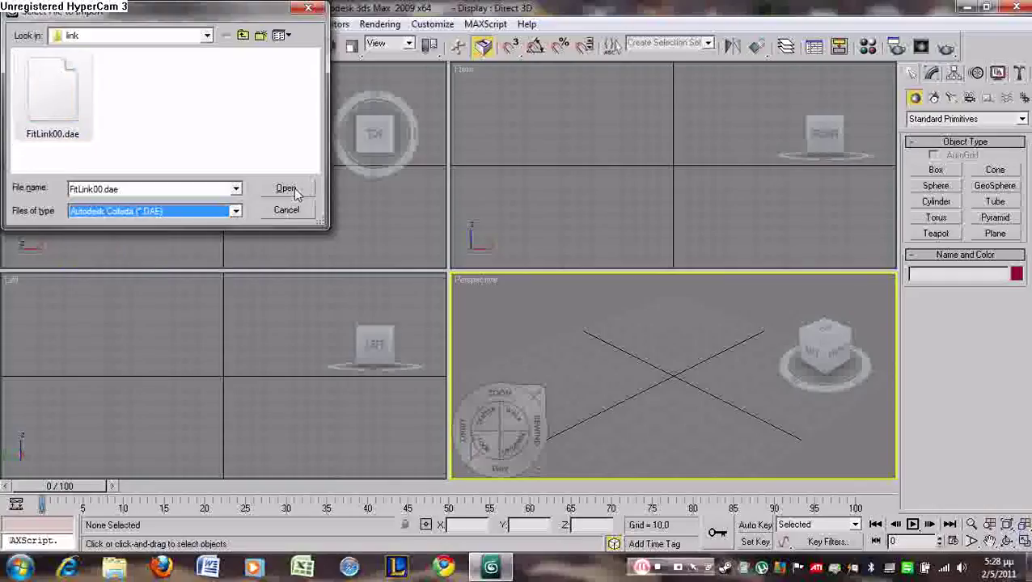
{"action": "left_click", "coordinate": [78, 109]}
{"action": "left_click", "coordinate": [286, 188]}
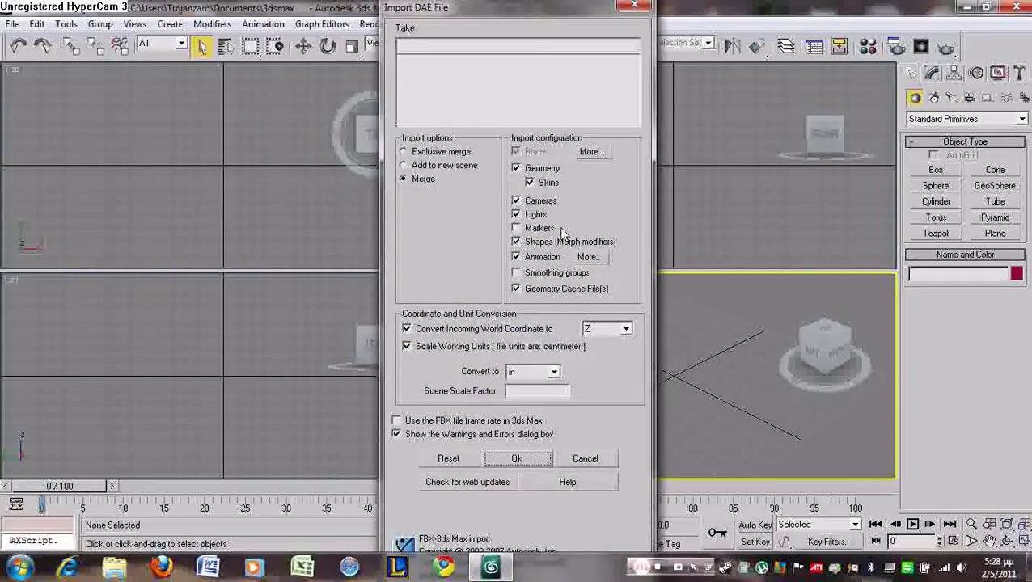
Look over the advanced animation options, and import the DAE file in Merge mode with the default settings
{"action": "left_click_drag", "start_coordinate": [504, 22], "coordinate": [508, 7]}
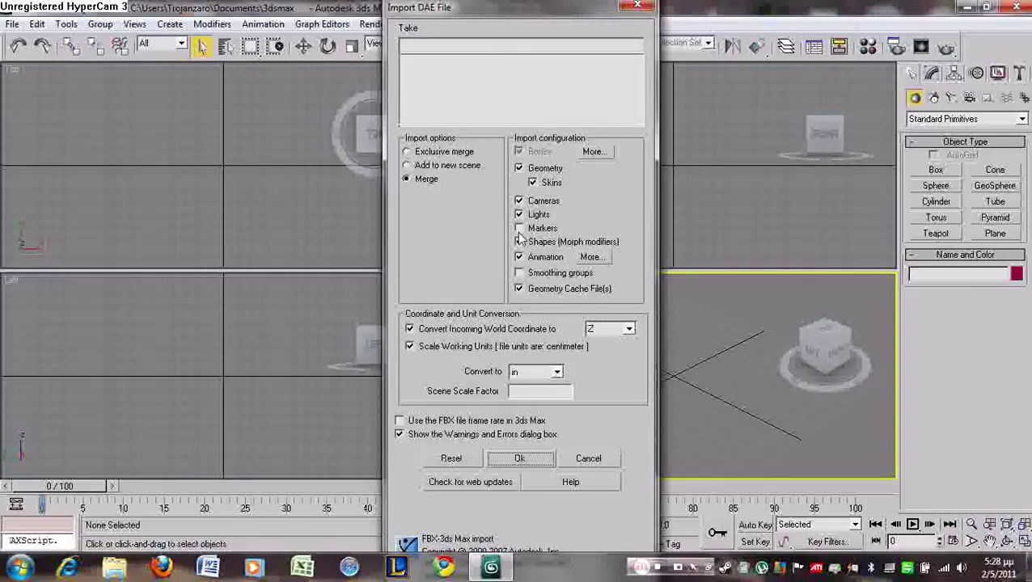
{"action": "left_click", "coordinate": [593, 257]}
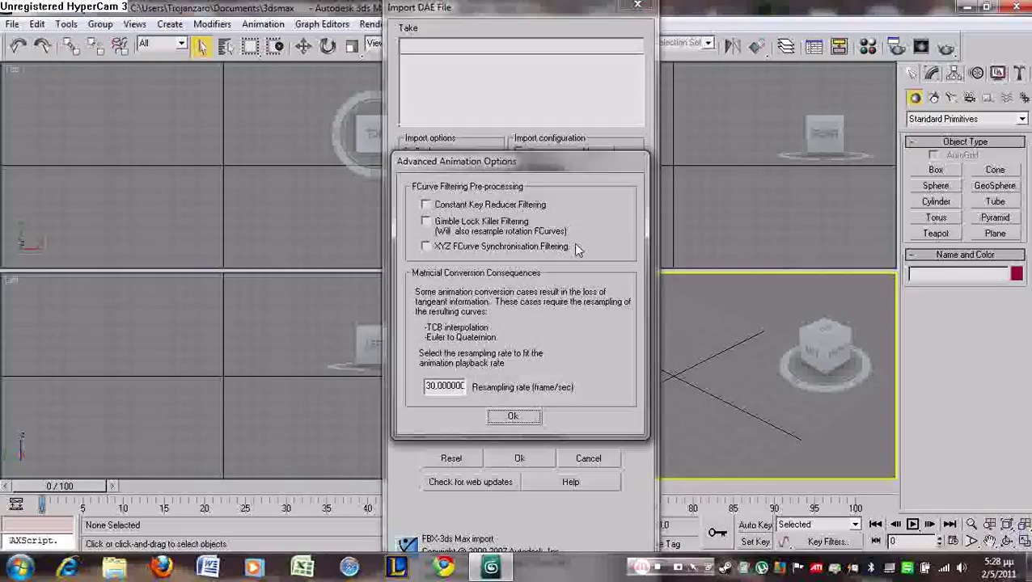
{"action": "left_click", "coordinate": [516, 419]}
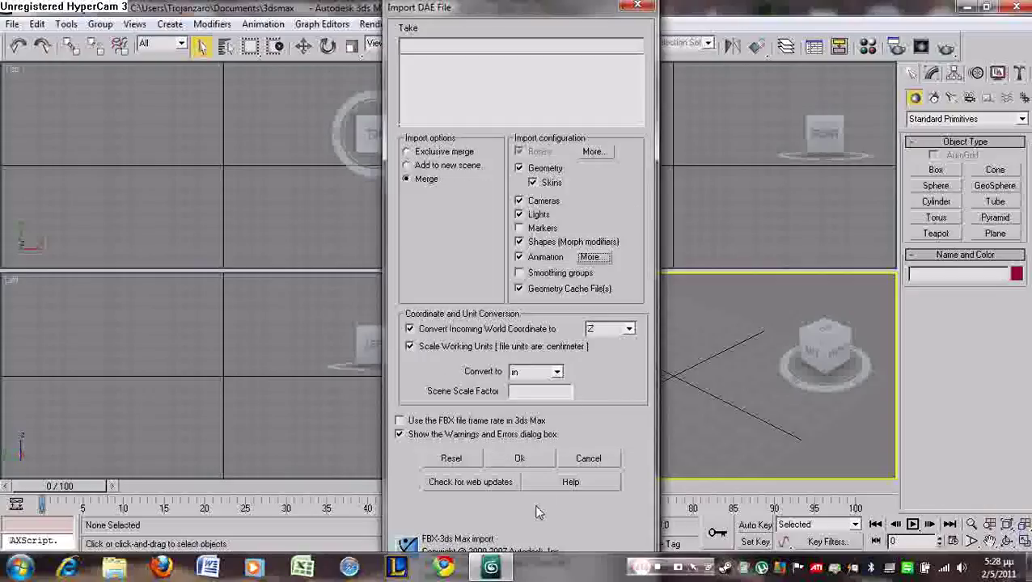
{"action": "left_click", "coordinate": [535, 457]}
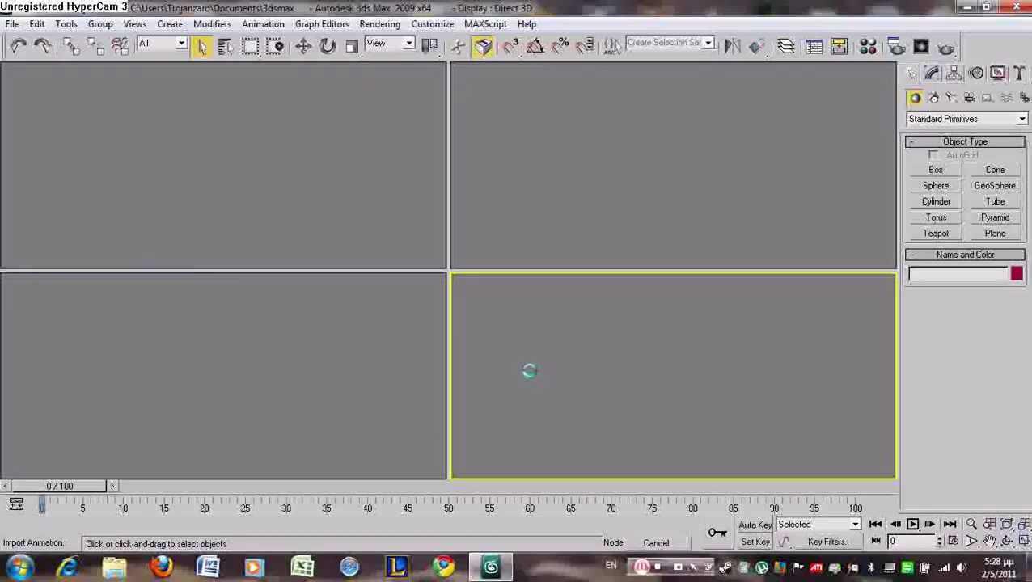
Select all the imported objects and delete them from the scene
{"action": "left_click", "coordinate": [686, 395]}
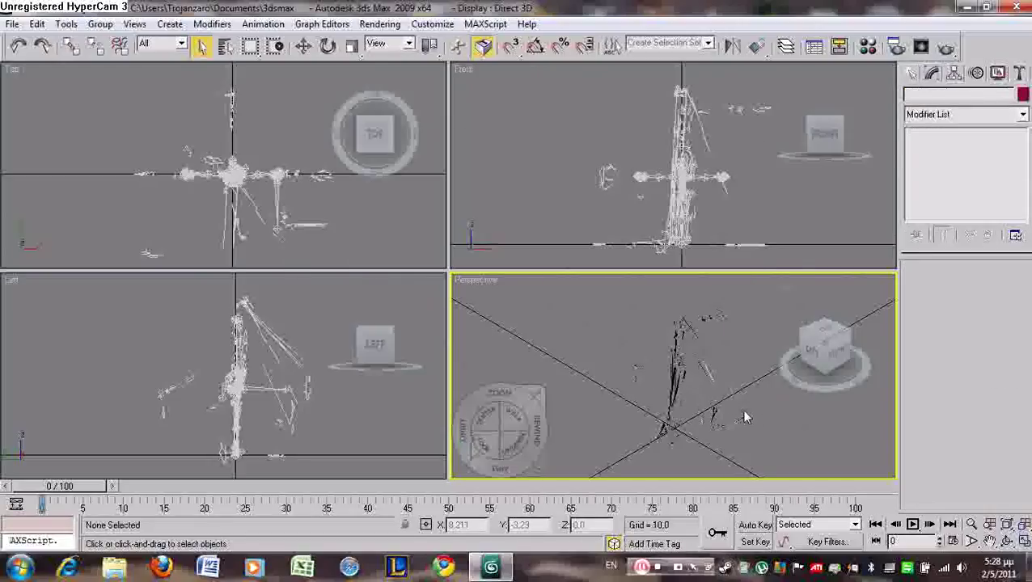
{"action": "key", "text": "ctrl+a"}
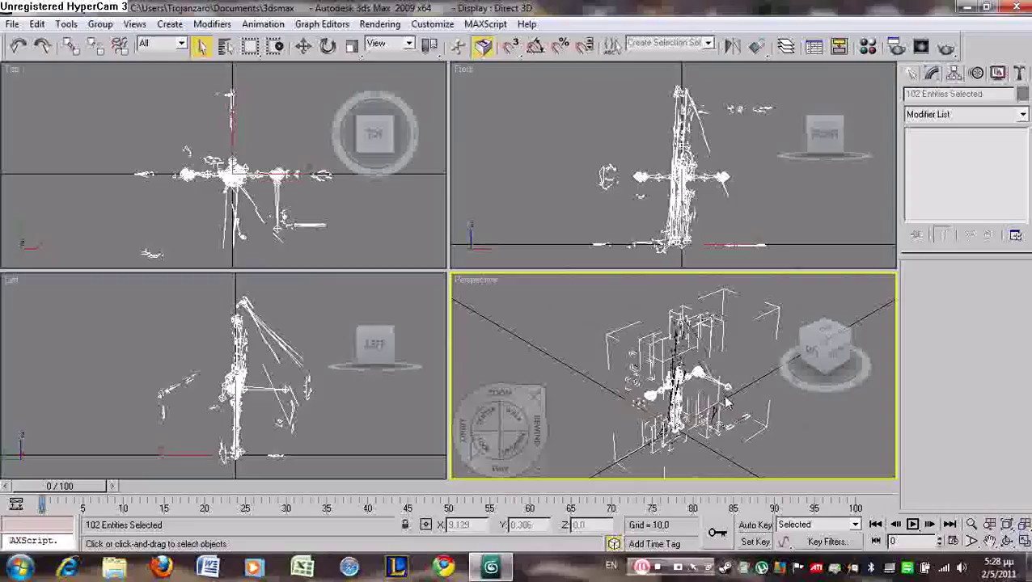
{"action": "key", "text": "Delete"}
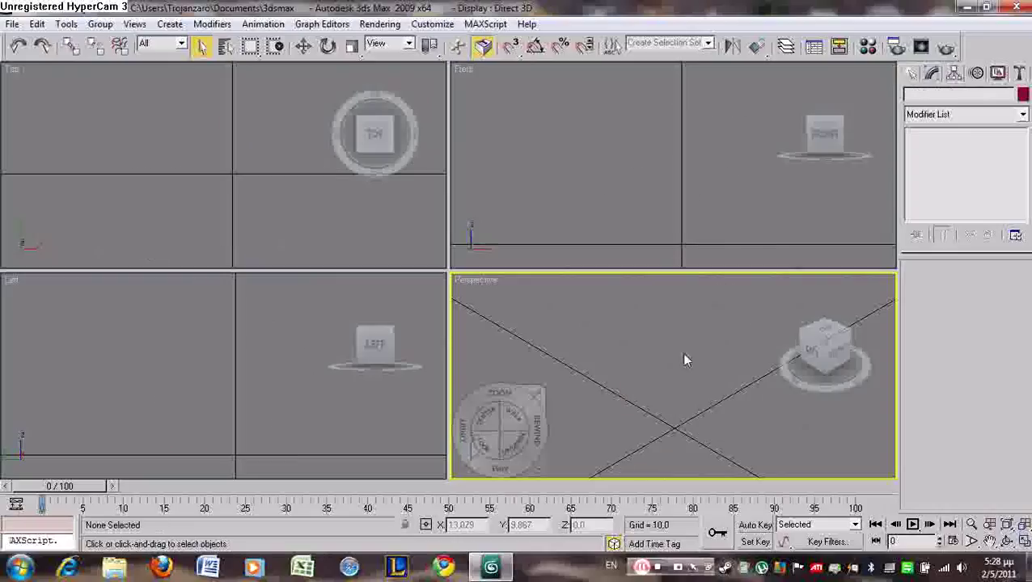
Import FitLink00.dae from the link folder with the COLLADA (*.DAE, *.XML) file type, keeping Import Units and Import Up-axis enabled
{"action": "left_click", "coordinate": [37, 24]}
{"action": "mouse_move", "coordinate": [12, 23]}
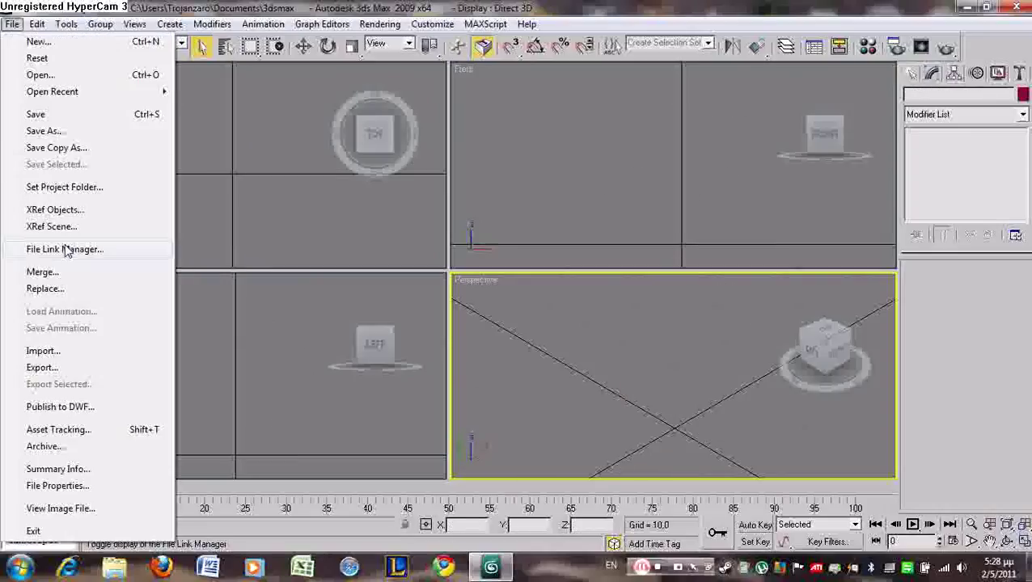
{"action": "left_click", "coordinate": [73, 351]}
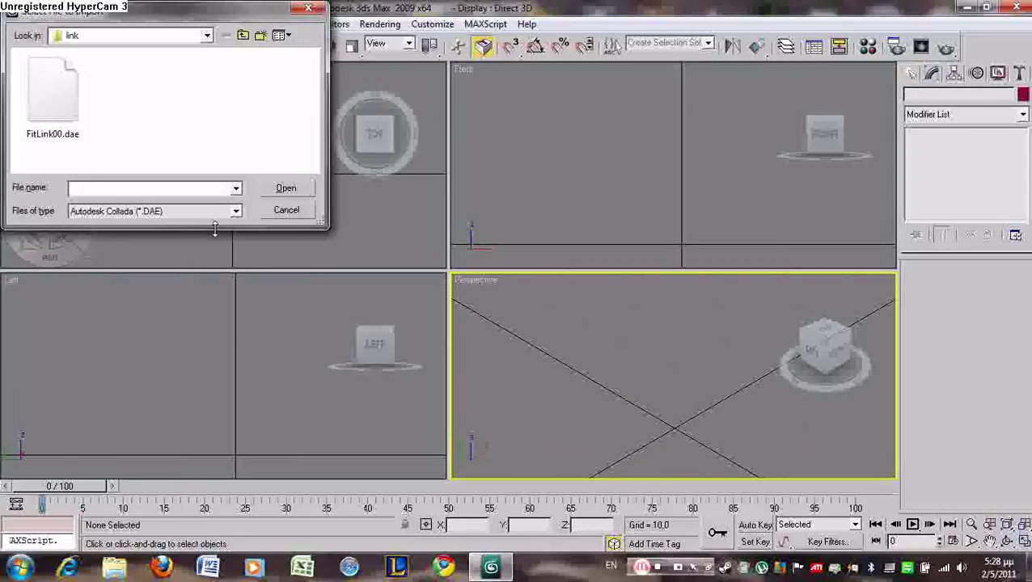
{"action": "left_click", "coordinate": [236, 212]}
{"action": "left_click", "coordinate": [137, 275]}
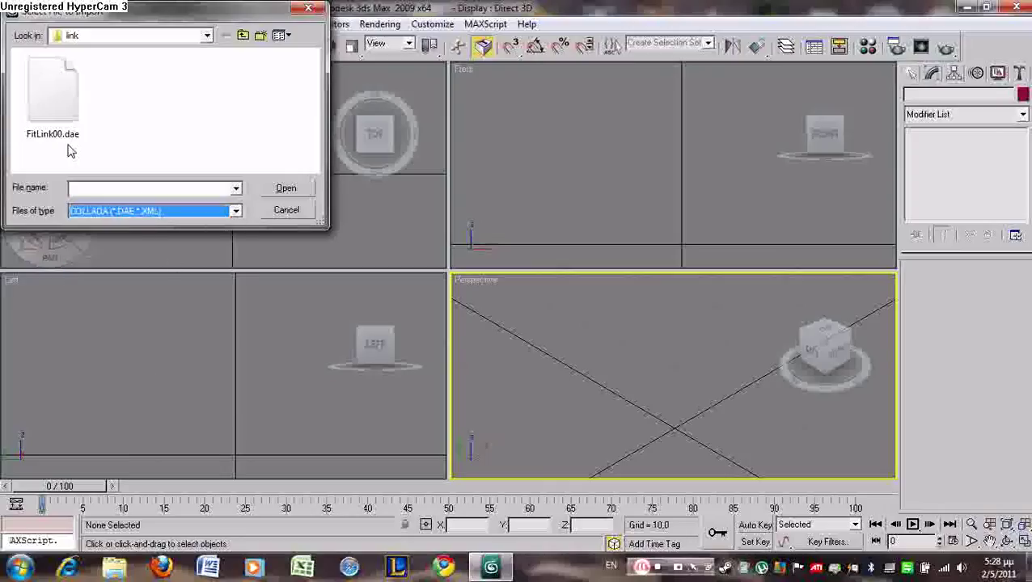
{"action": "left_click", "coordinate": [58, 123]}
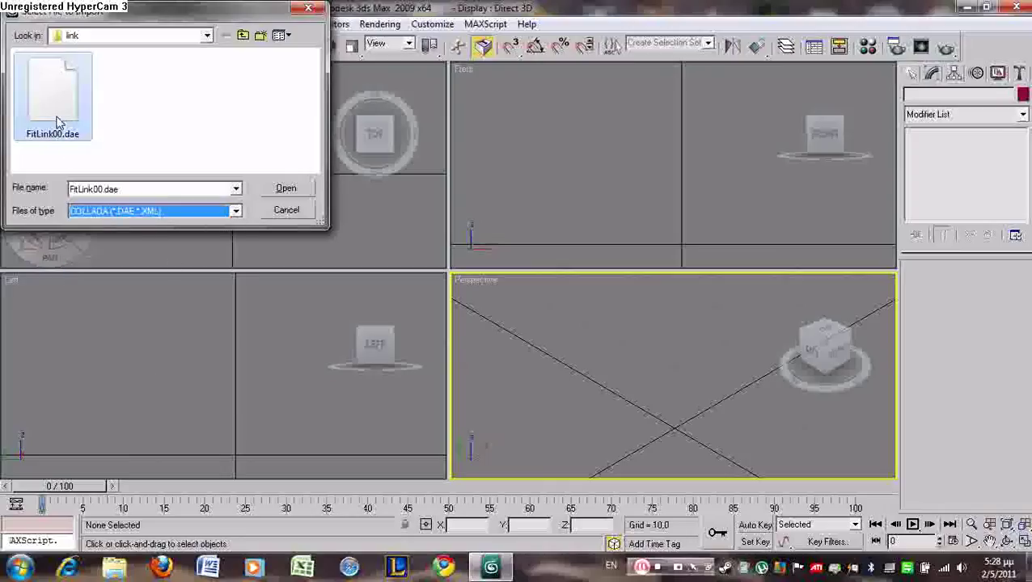
{"action": "left_click", "coordinate": [286, 189]}
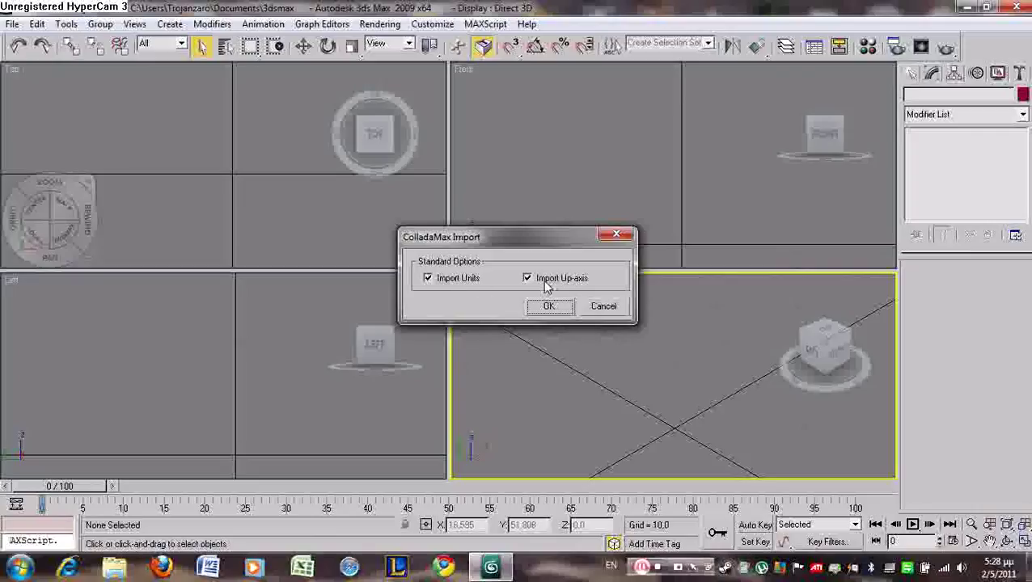
{"action": "left_click", "coordinate": [548, 306]}
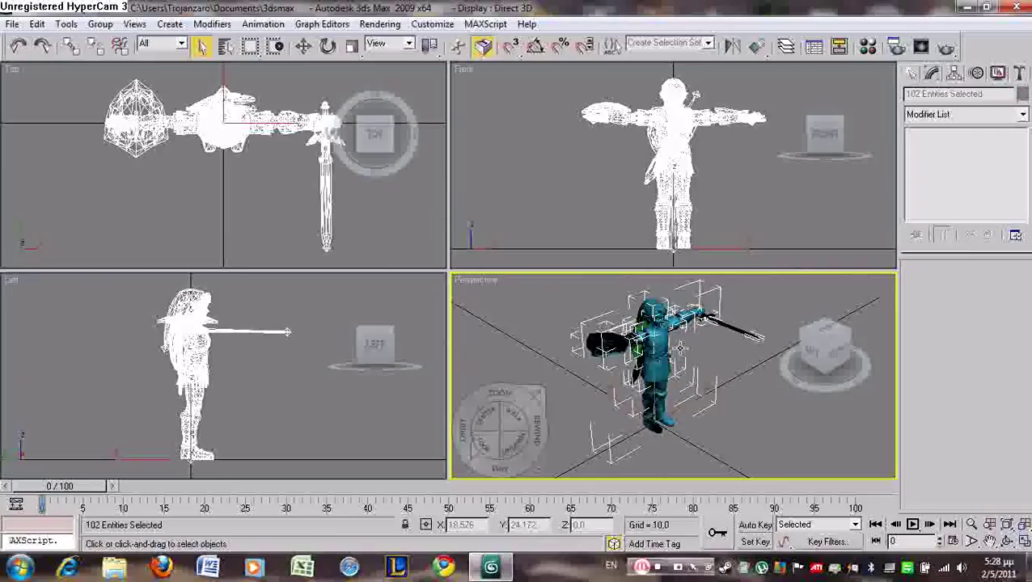
Examine the imported Link model up close, selecting the torso mesh and the right shoulder bones to inspect the rig
{"action": "middle_click_drag", "start_coordinate": [722, 393], "coordinate": [788, 506]}
{"action": "scroll", "coordinate": [661, 361], "scroll_direction": "up", "scroll_amount": 5}
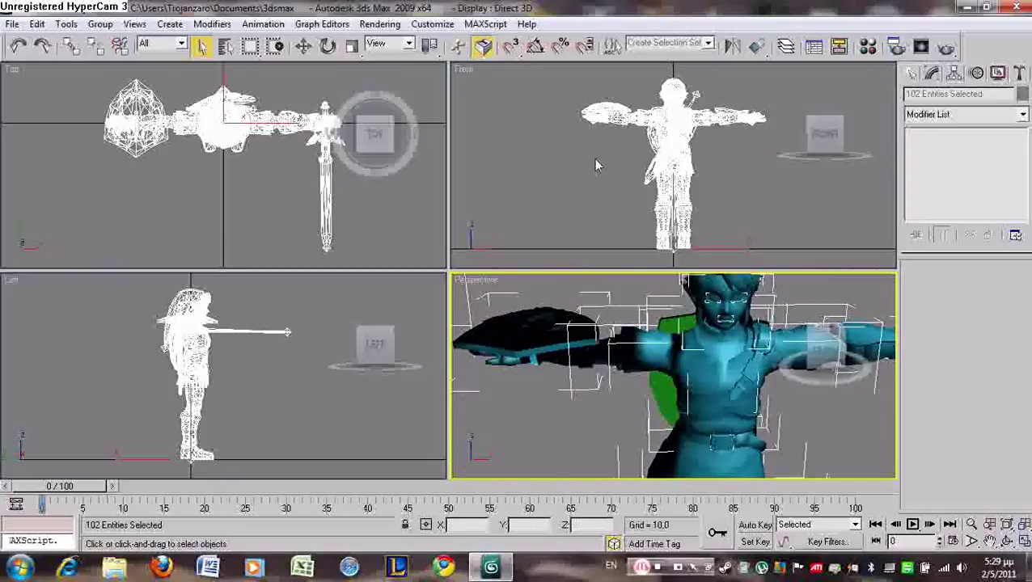
{"action": "left_click", "coordinate": [599, 162]}
{"action": "scroll", "coordinate": [620, 127], "scroll_direction": "up", "scroll_amount": 3}
{"action": "middle_click_drag", "start_coordinate": [631, 128], "coordinate": [656, 204]}
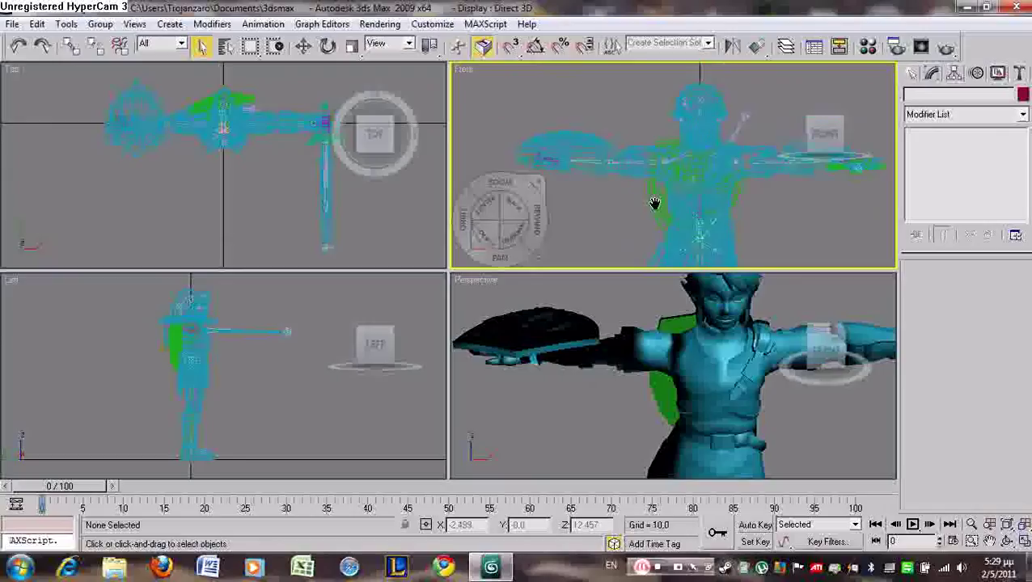
{"action": "scroll", "coordinate": [656, 203], "scroll_direction": "up", "scroll_amount": 5}
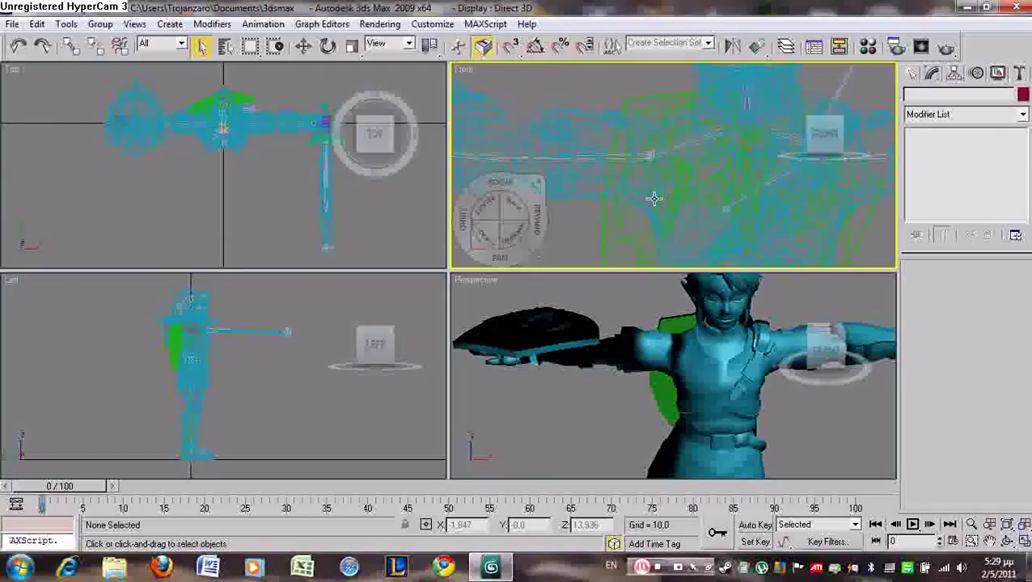
{"action": "left_click", "coordinate": [640, 159]}
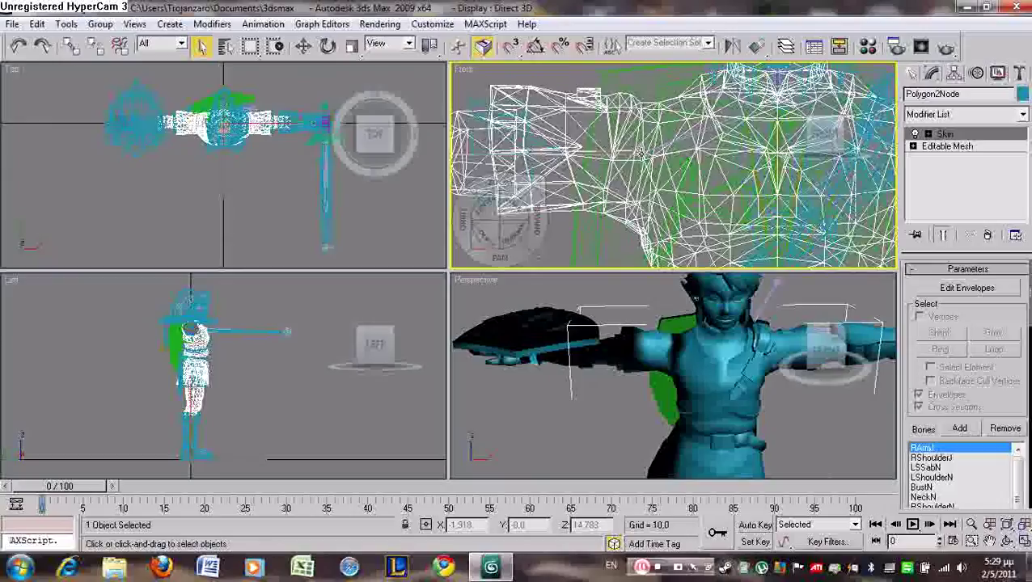
{"action": "left_click", "coordinate": [639, 148]}
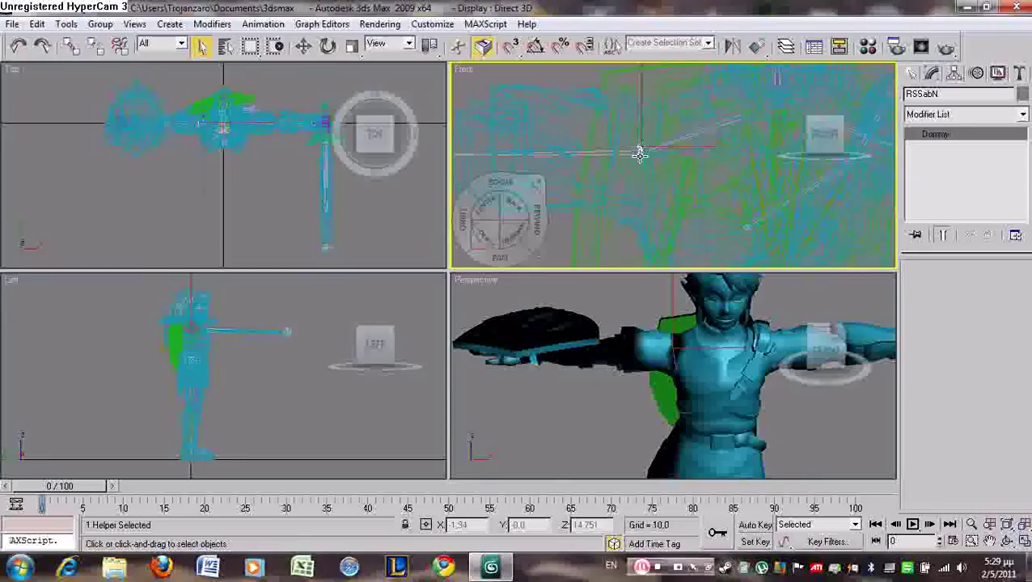
{"action": "left_click", "coordinate": [639, 152]}
{"action": "middle_click_drag", "start_coordinate": [760, 344], "coordinate": [682, 334]}
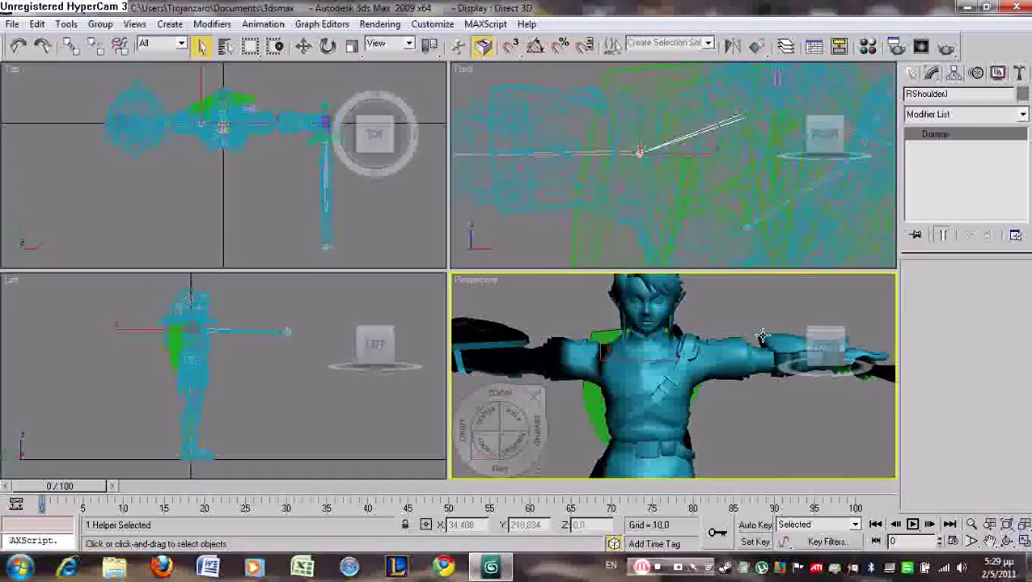
Load the FitLink00_BodyB.png texture from the link folder in My Documents into the first Material Editor sample slot
{"action": "left_click", "coordinate": [867, 47]}
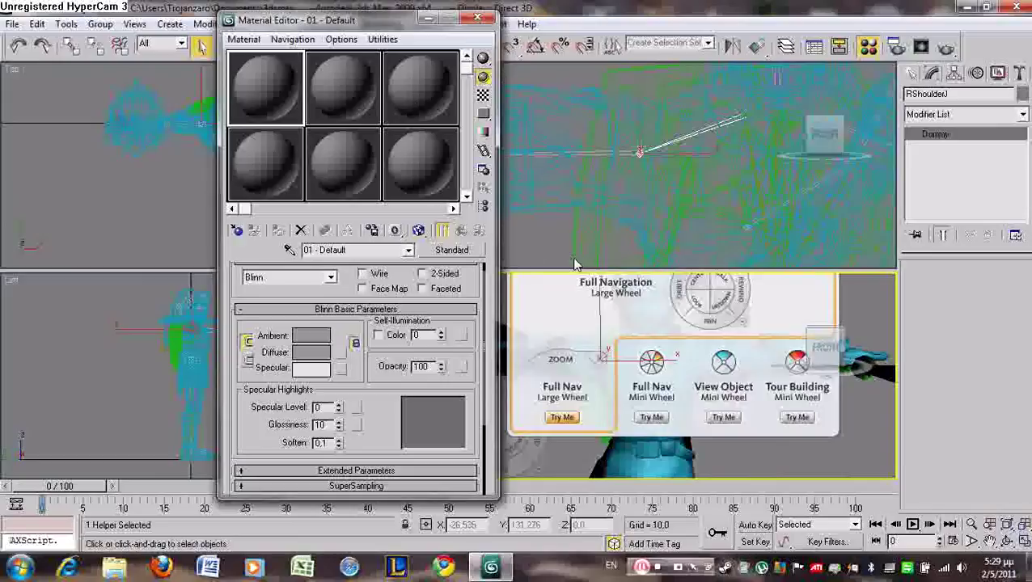
{"action": "left_click", "coordinate": [23, 570]}
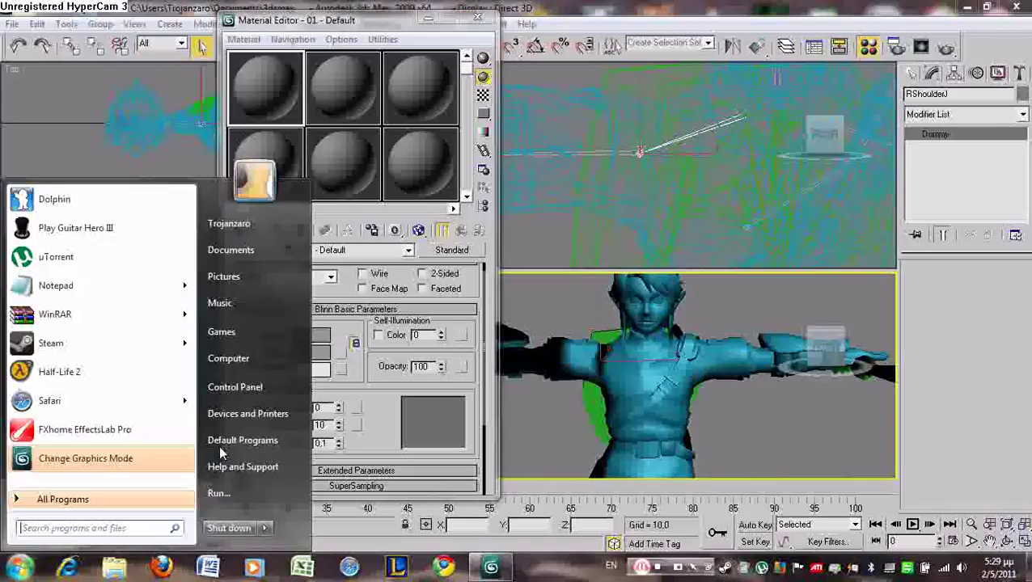
{"action": "left_click", "coordinate": [230, 225]}
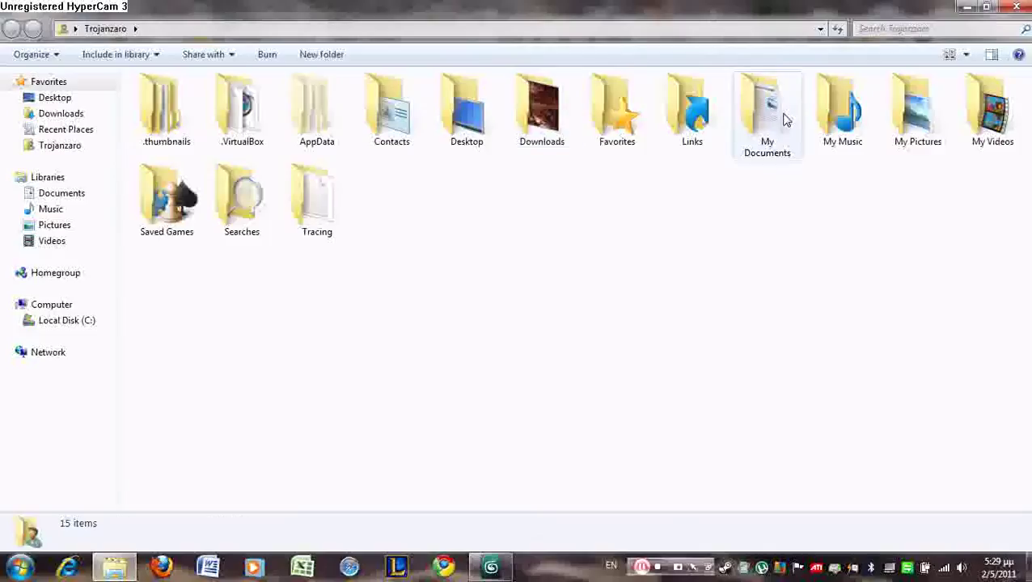
{"action": "double_click", "coordinate": [776, 113]}
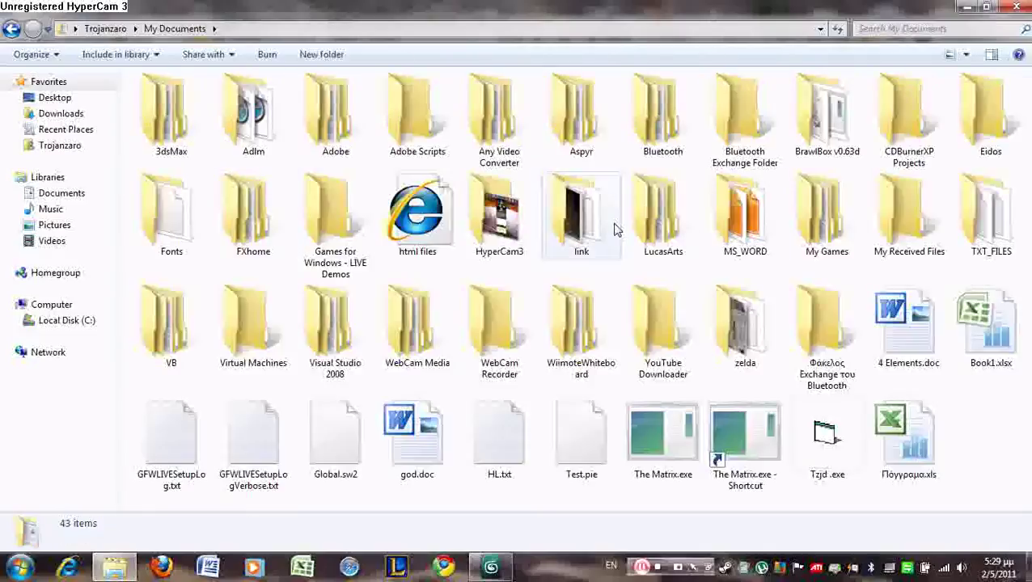
{"action": "double_click", "coordinate": [579, 212]}
{"action": "left_click", "coordinate": [407, 108]}
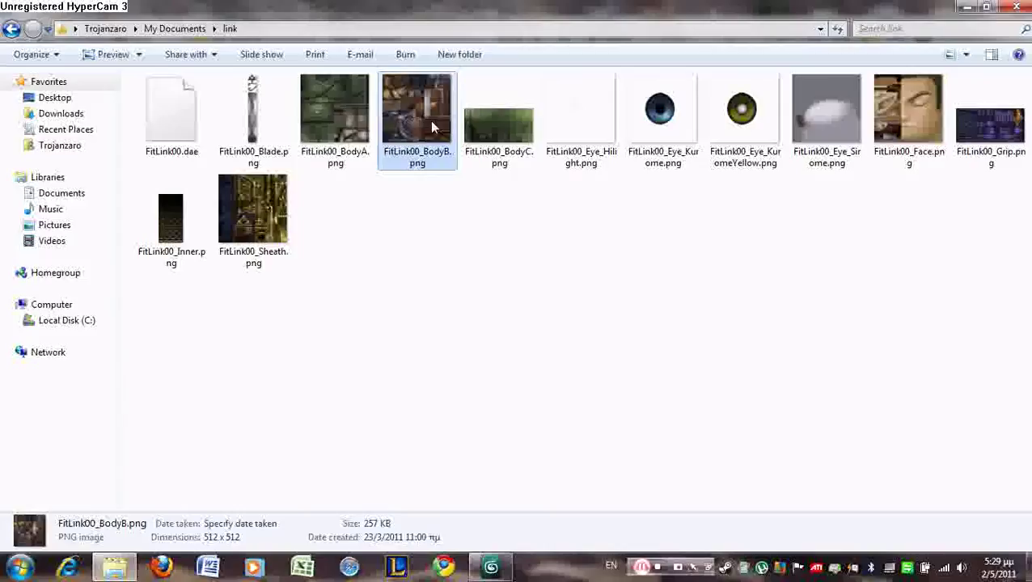
{"action": "left_click_drag", "start_coordinate": [430, 121], "coordinate": [354, 174]}
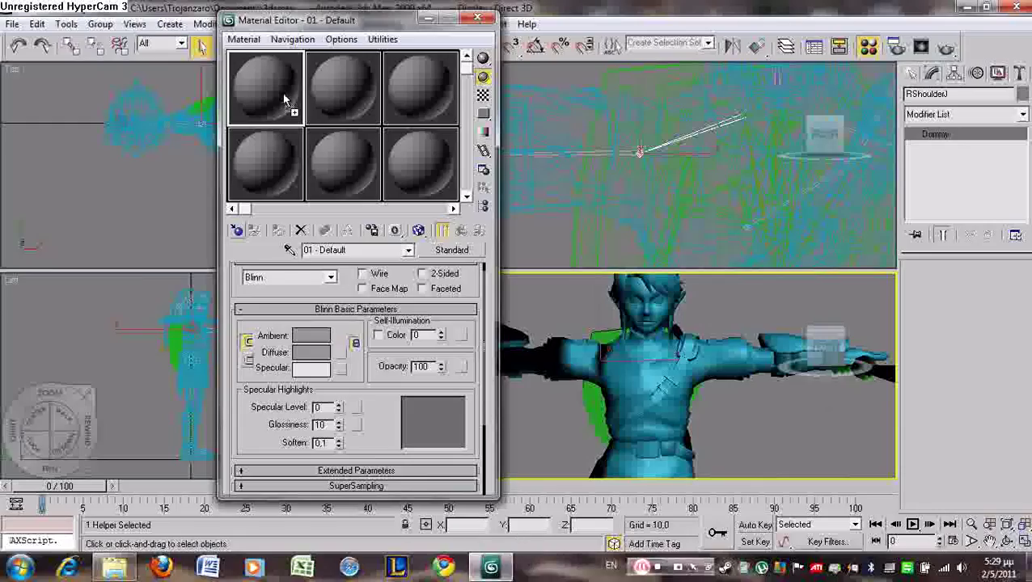
{"action": "left_click_drag", "start_coordinate": [278, 97], "coordinate": [278, 96]}
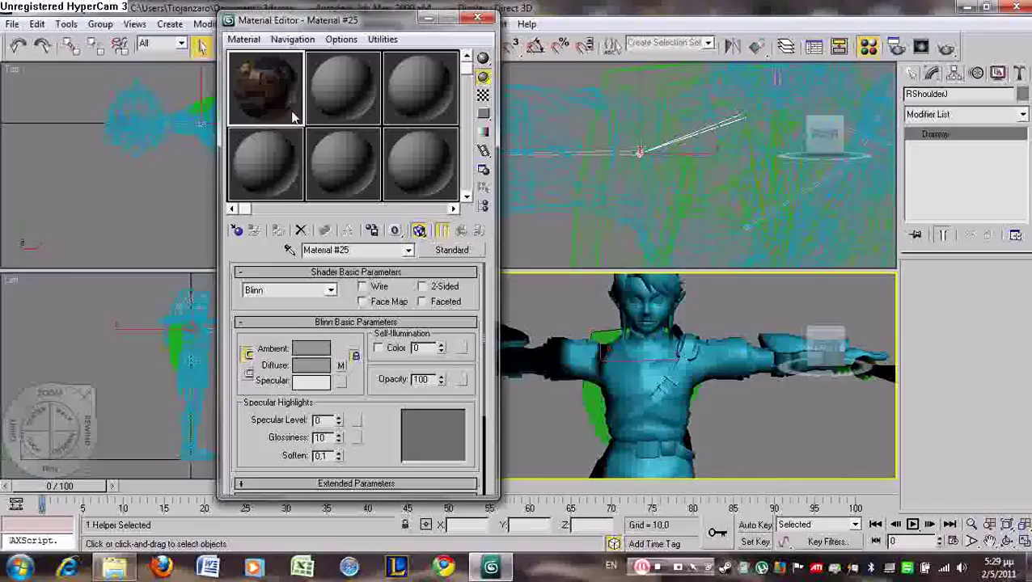
Set the U angle of the BodyB material's diffuse bitmap to 180
{"action": "scroll", "coordinate": [484, 296], "scroll_direction": "down", "scroll_amount": 2}
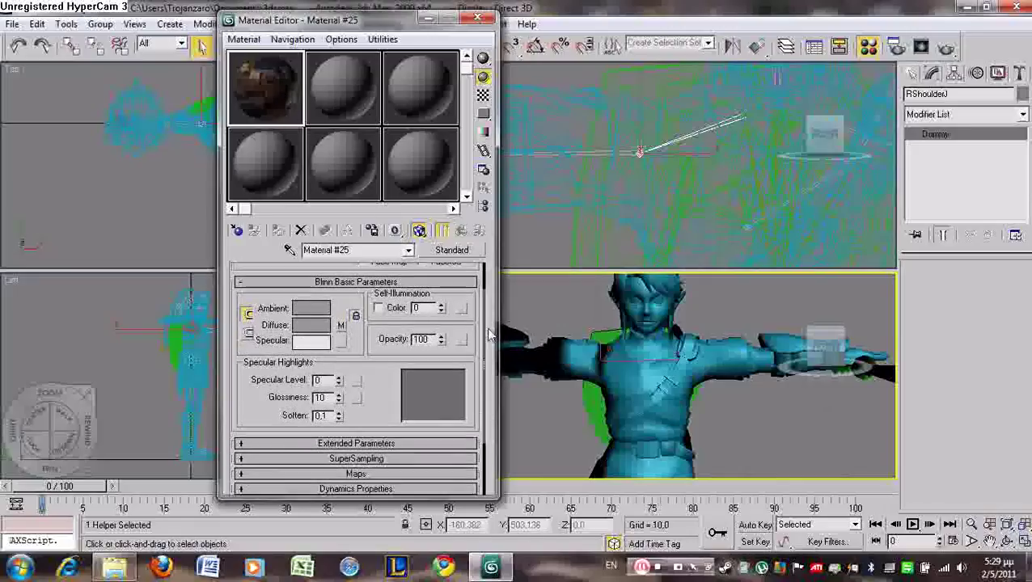
{"action": "scroll", "coordinate": [487, 293], "scroll_direction": "up", "scroll_amount": 2}
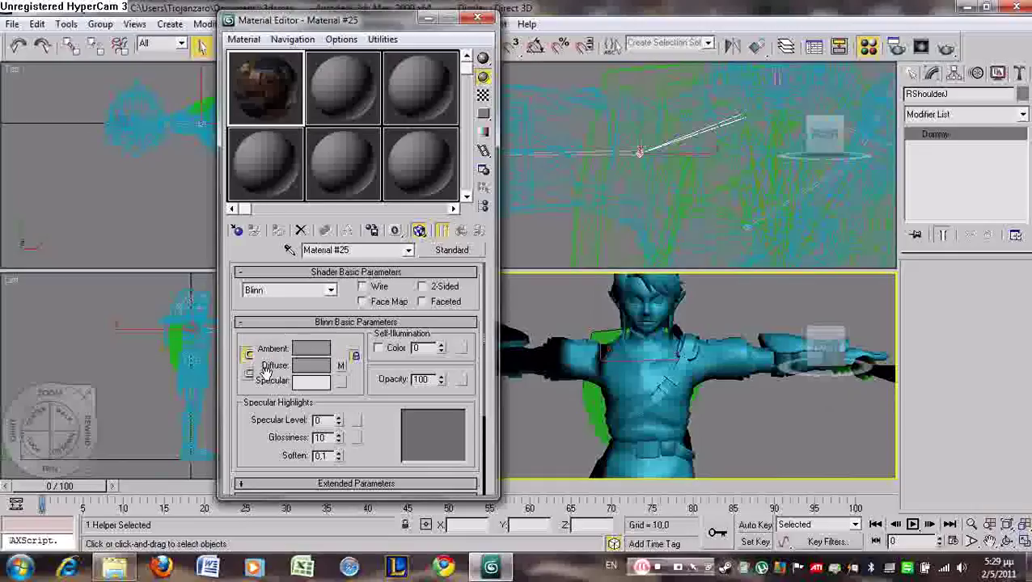
{"action": "left_click", "coordinate": [342, 366]}
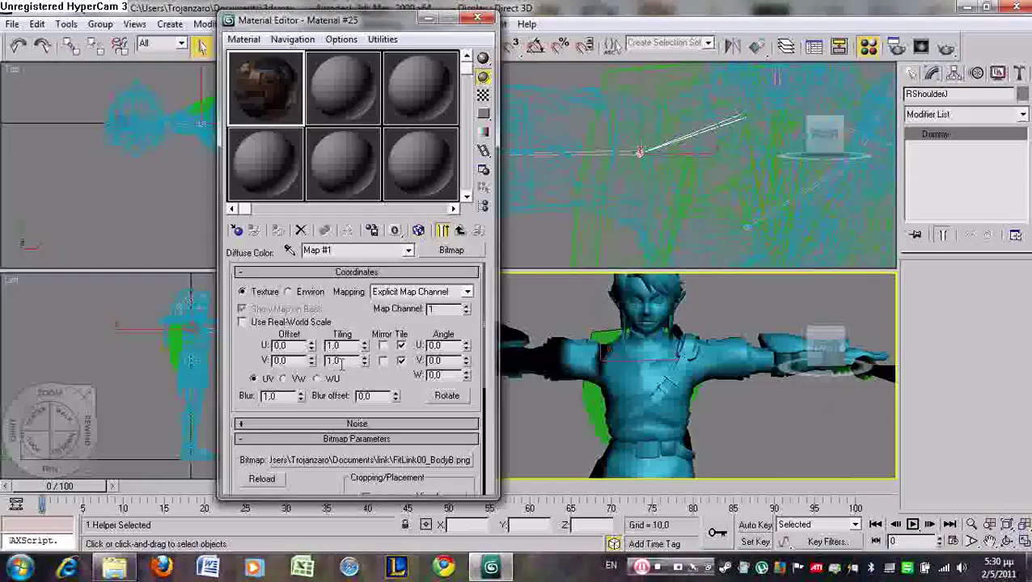
{"action": "left_click", "coordinate": [438, 346]}
{"action": "key", "text": "Return"}
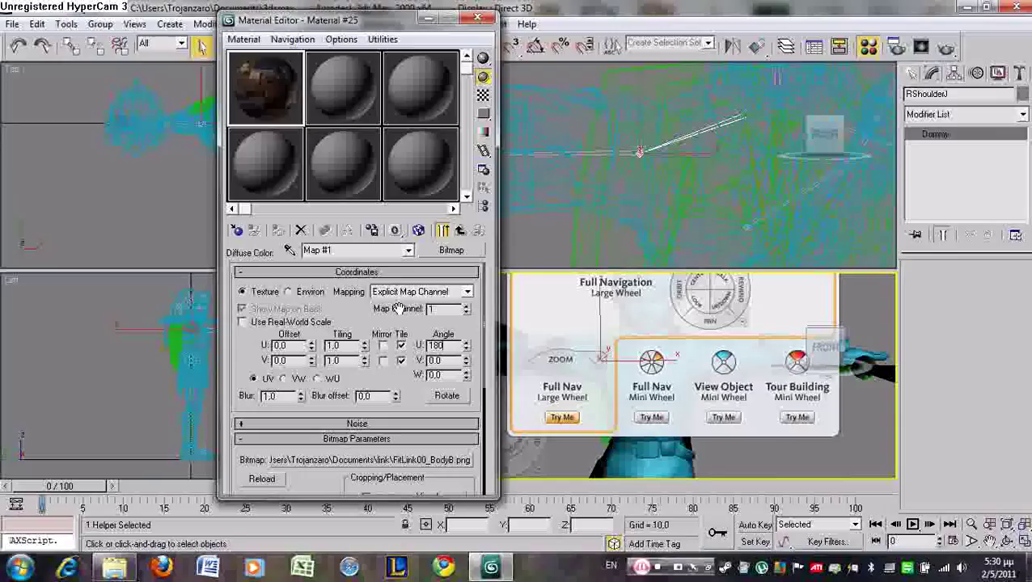
{"action": "key", "text": "Return"}
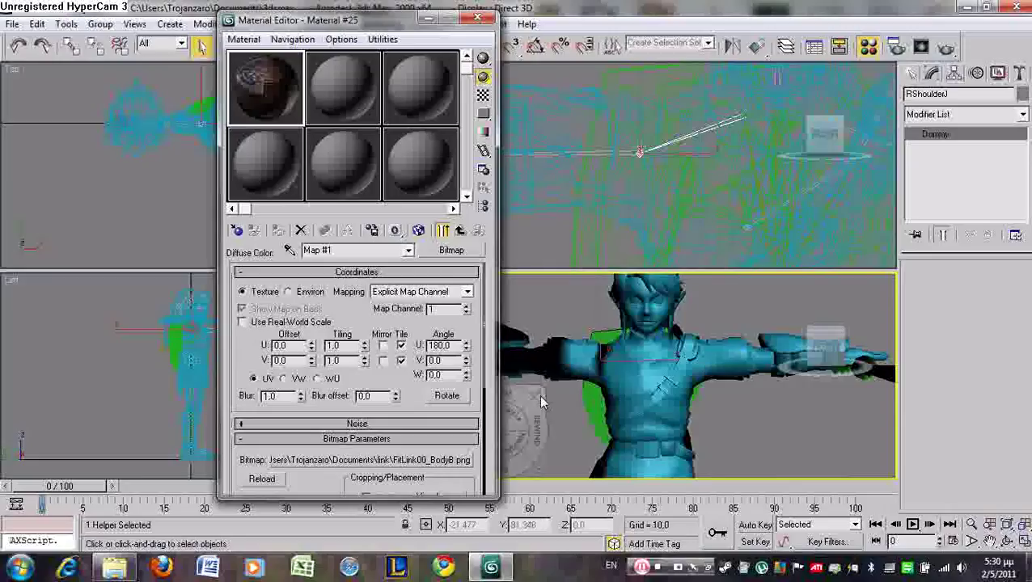
Apply the BodyB material to the shield on Link's back in the perspective view
{"action": "left_click", "coordinate": [538, 392]}
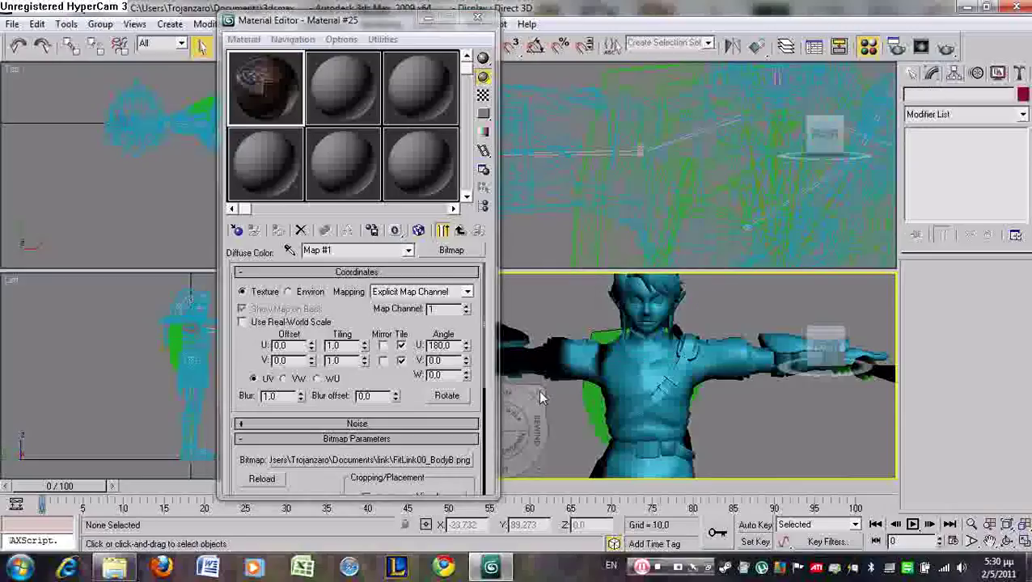
{"action": "left_click", "coordinate": [275, 75]}
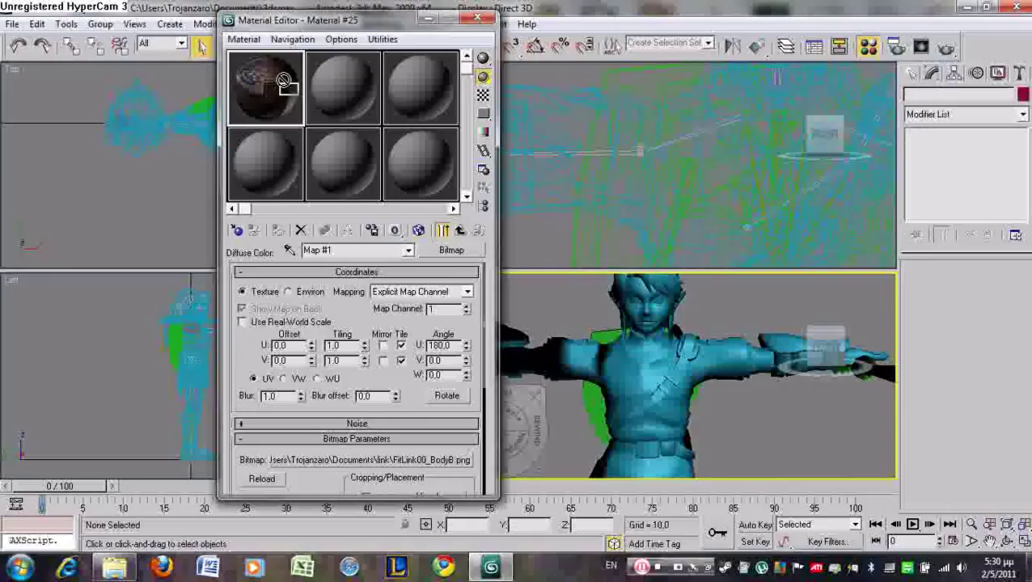
{"action": "left_click_drag", "start_coordinate": [283, 80], "coordinate": [511, 341]}
{"action": "middle_click_drag", "start_coordinate": [601, 307], "coordinate": [720, 400]}
{"action": "left_click_drag", "start_coordinate": [267, 98], "coordinate": [716, 367]}
{"action": "middle_click_drag", "start_coordinate": [716, 367], "coordinate": [709, 386], "text": "alt"}
View FitLink00_BodyB.png from the link folder at full size to examine which model parts the texture covers, and close it
{"action": "left_click", "coordinate": [116, 567]}
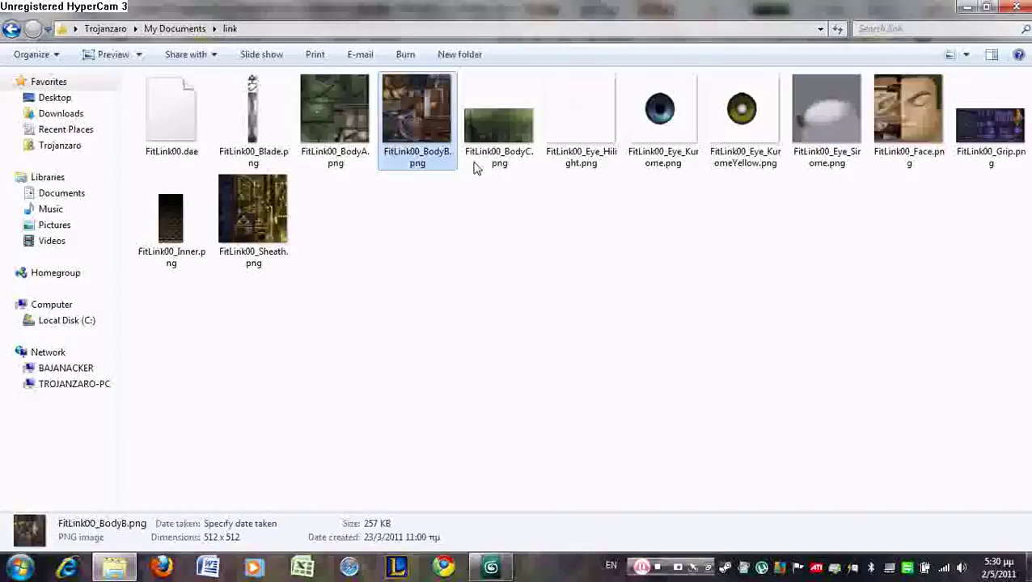
{"action": "double_click", "coordinate": [440, 112]}
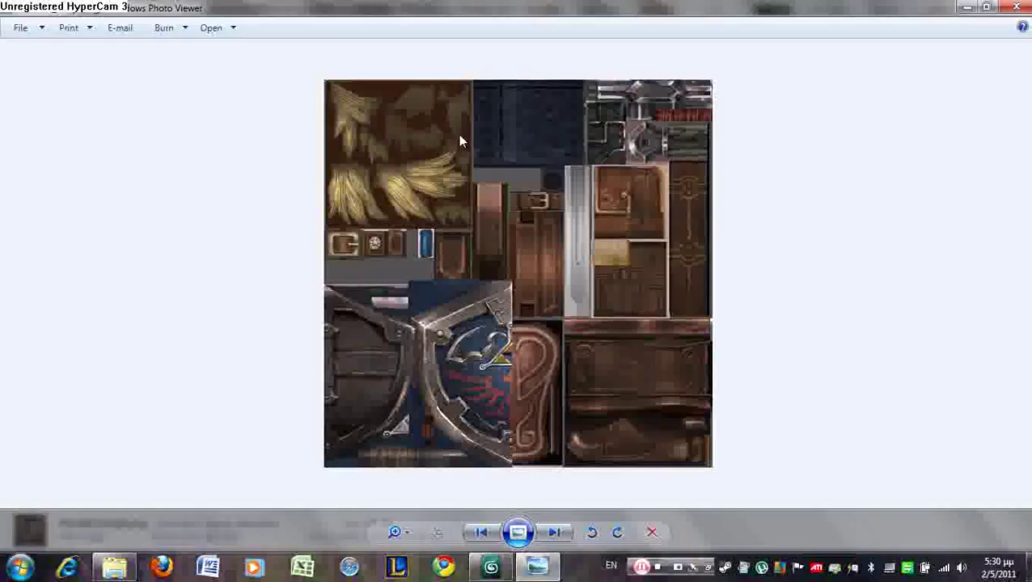
{"action": "left_click", "coordinate": [1018, 6]}
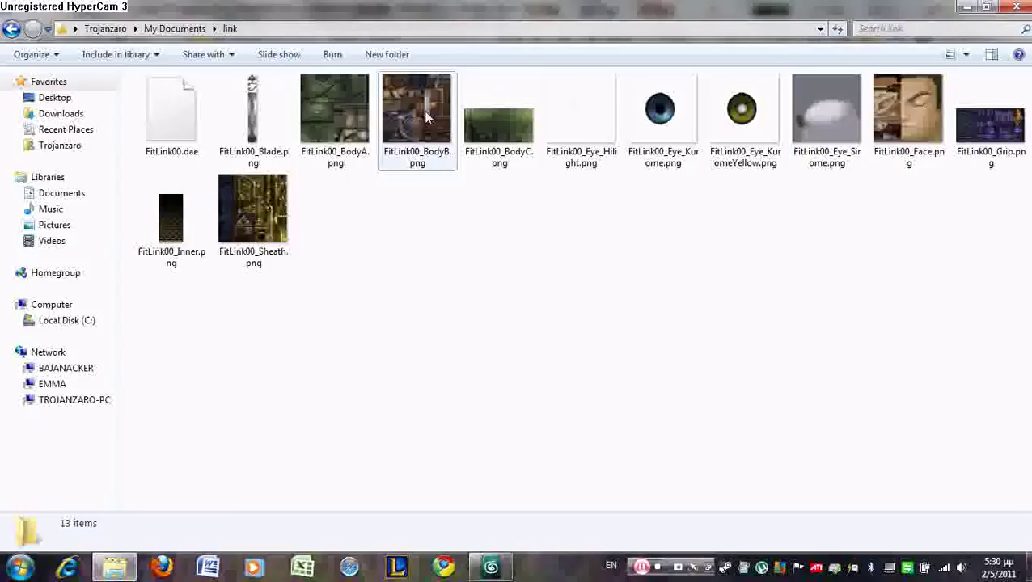
Switch back to 3ds Max and apply the BodyB material to the mesh of Link's hair, belts and straps
{"action": "left_click", "coordinate": [507, 575]}
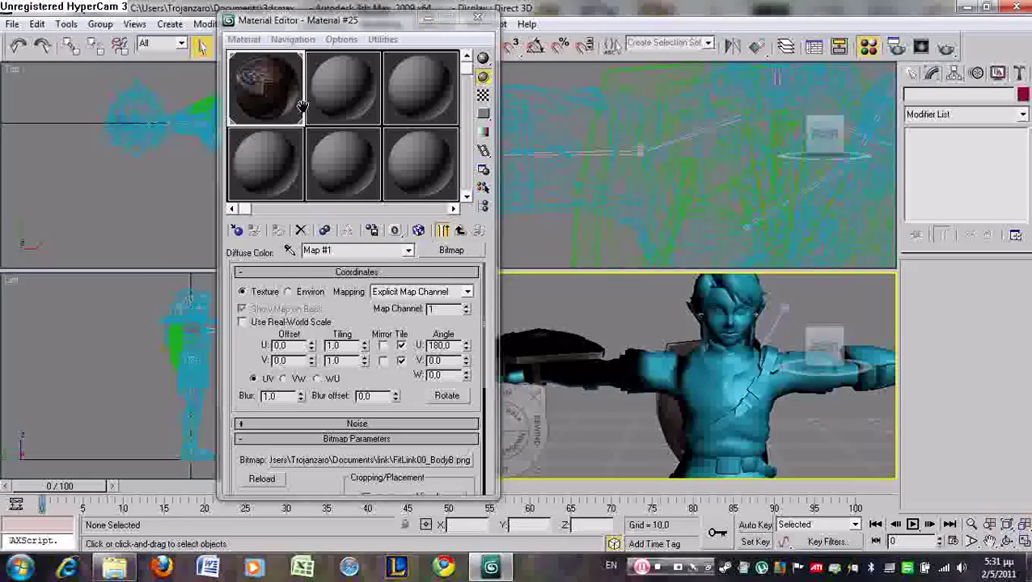
{"action": "left_click_drag", "start_coordinate": [302, 107], "coordinate": [764, 361]}
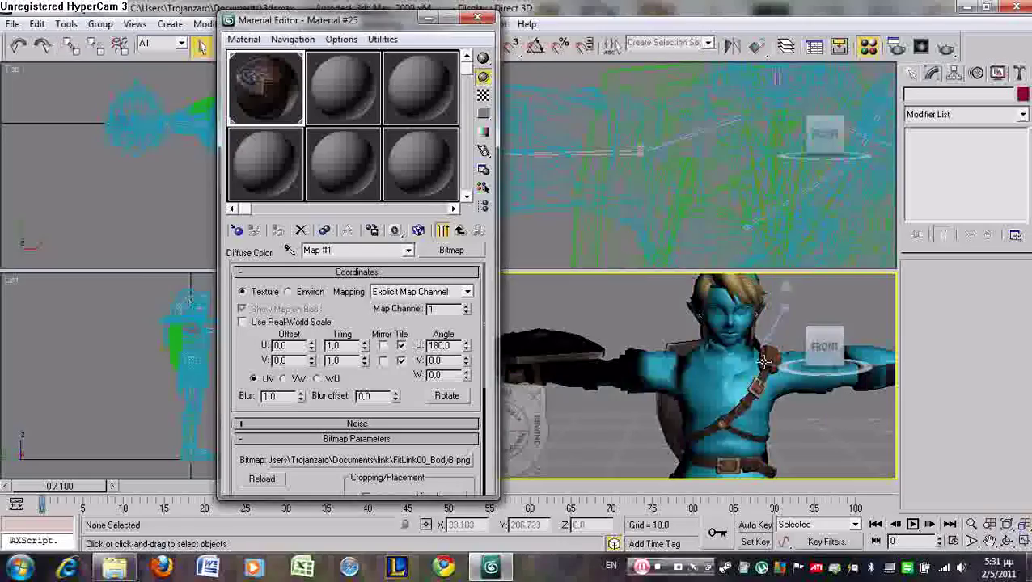
{"action": "middle_click_drag", "start_coordinate": [763, 361], "coordinate": [674, 366], "text": "alt"}
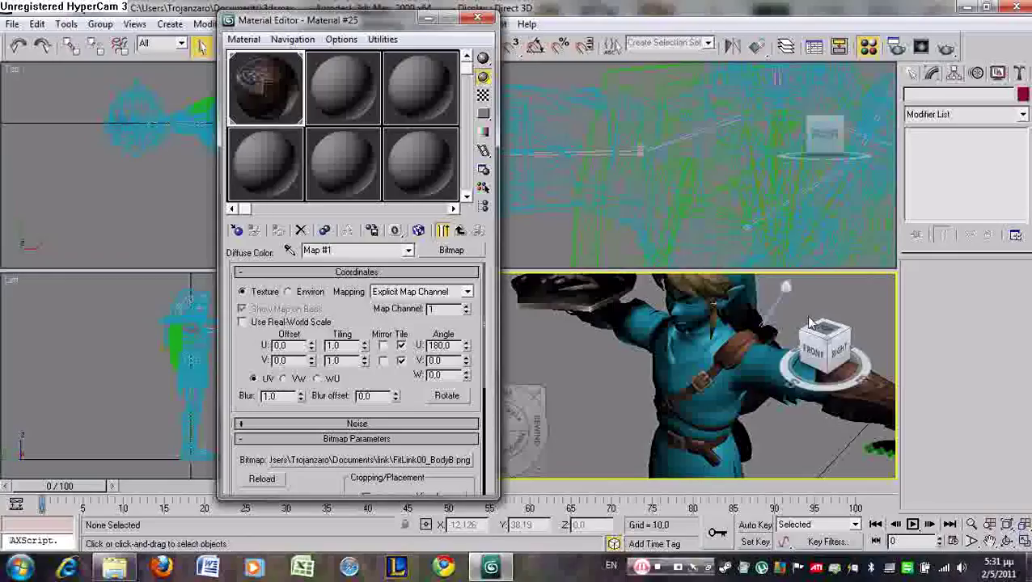
Apply the BodyB material to the untextured piece just below the shield on Link's back
{"action": "left_click_drag", "start_coordinate": [819, 346], "coordinate": [589, 278]}
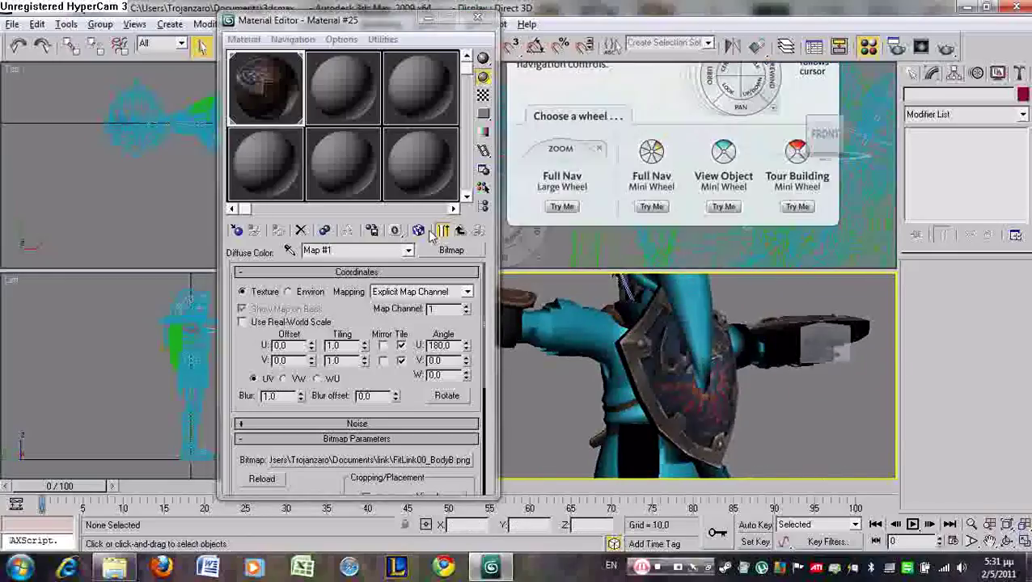
{"action": "left_click", "coordinate": [277, 101]}
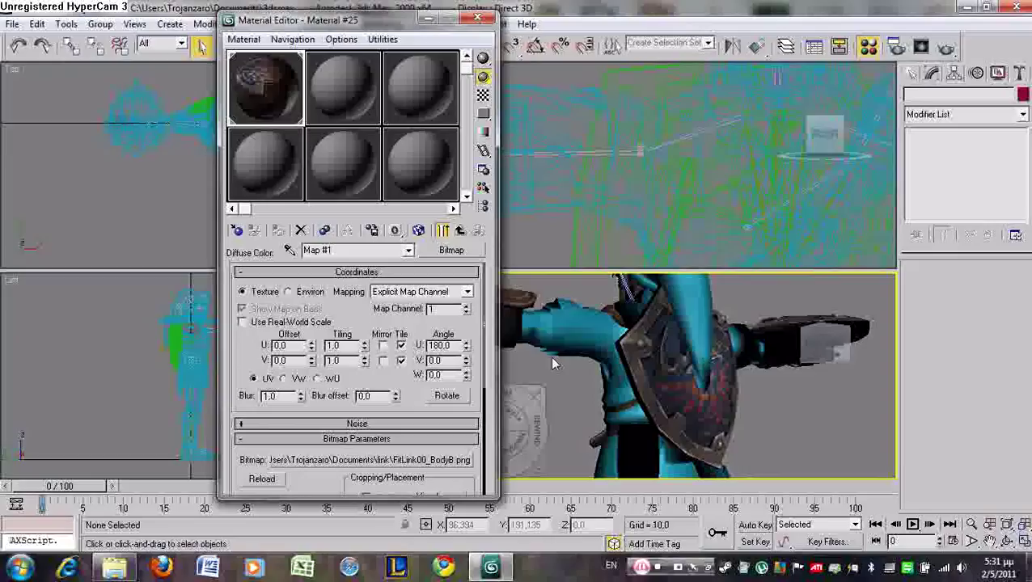
{"action": "left_click_drag", "start_coordinate": [281, 99], "coordinate": [667, 461]}
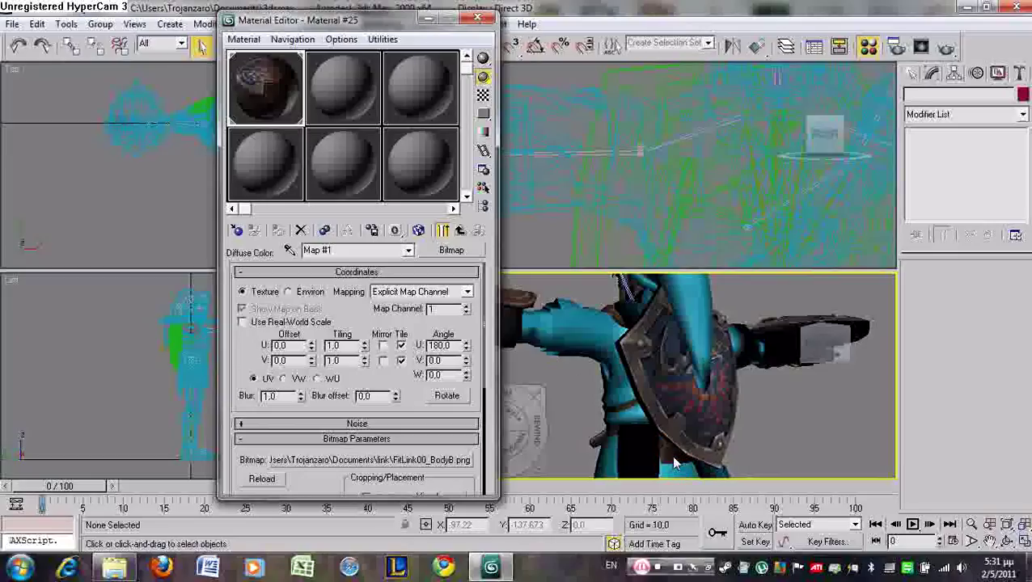
Load FitLink00_BodyA.png from the link folder into the second material slot and set its map's U angle to 180
{"action": "middle_click_drag", "start_coordinate": [736, 451], "coordinate": [769, 414], "text": "alt"}
{"action": "middle_click_drag", "start_coordinate": [748, 367], "coordinate": [732, 396], "text": "alt"}
{"action": "left_click", "coordinate": [336, 74]}
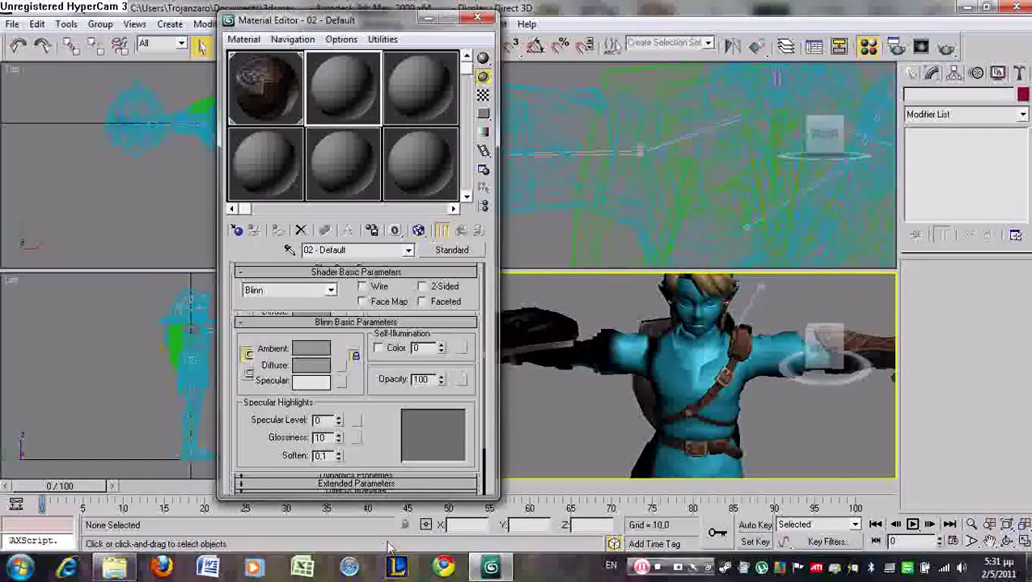
{"action": "left_click", "coordinate": [114, 568]}
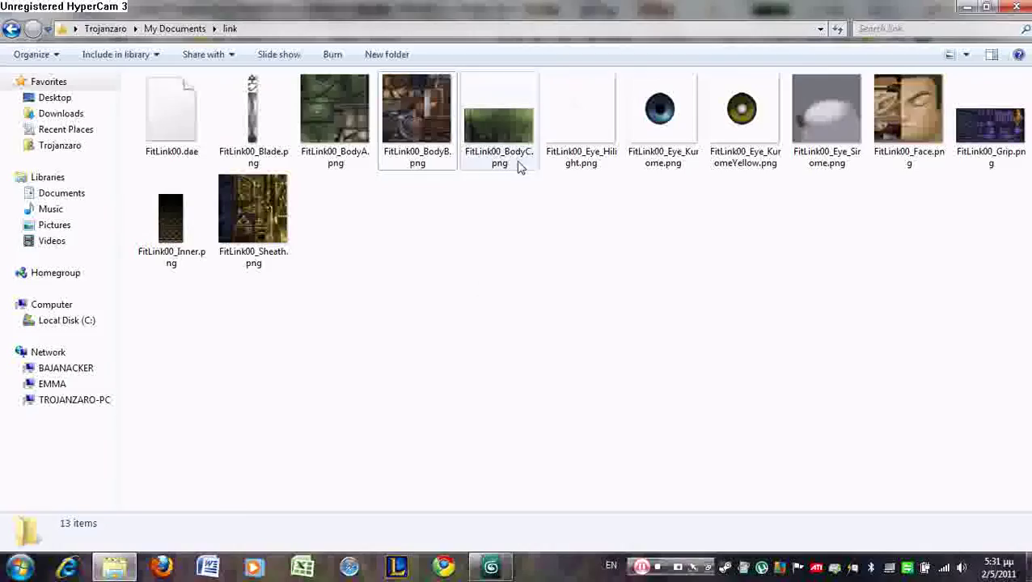
{"action": "left_click", "coordinate": [340, 168]}
{"action": "left_click_drag", "start_coordinate": [340, 172], "coordinate": [363, 116]}
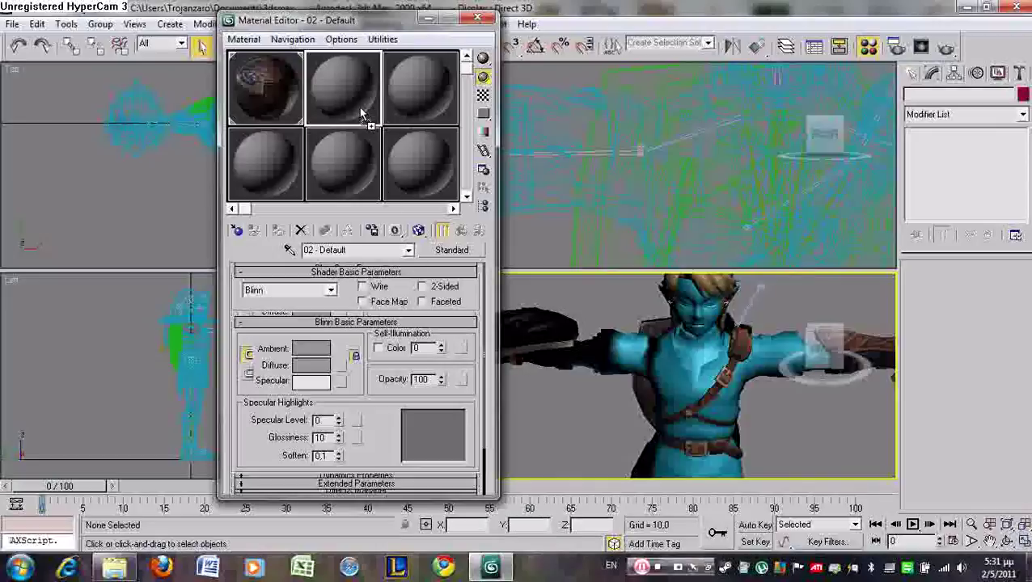
{"action": "left_click_drag", "start_coordinate": [343, 74], "coordinate": [343, 76]}
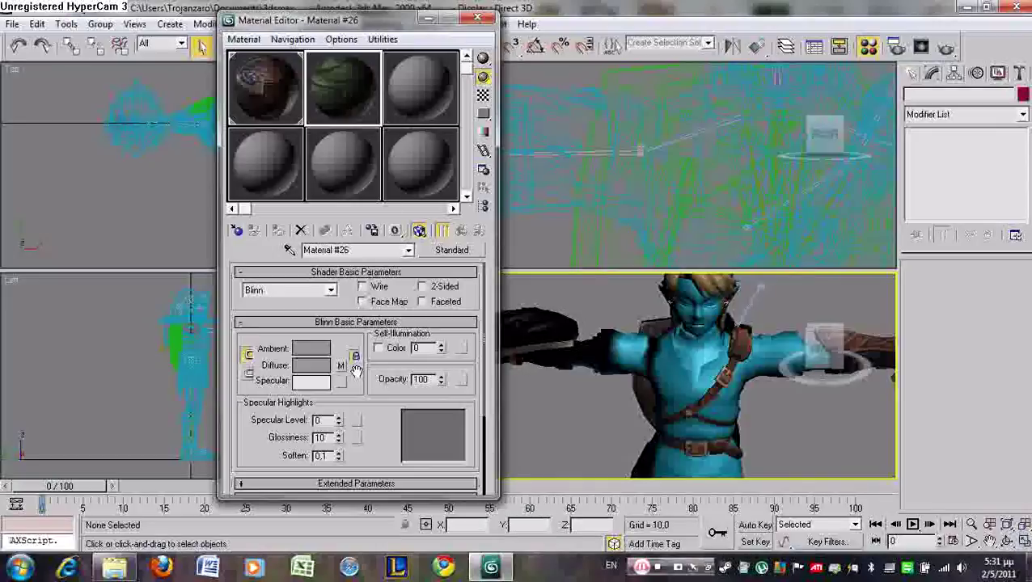
{"action": "left_click", "coordinate": [340, 367]}
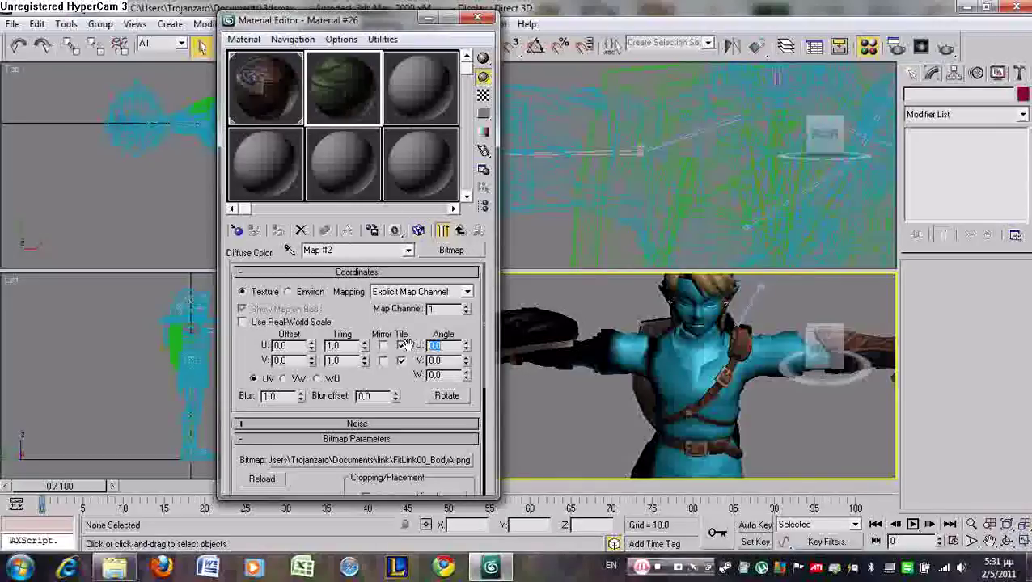
{"action": "key", "text": "Return"}
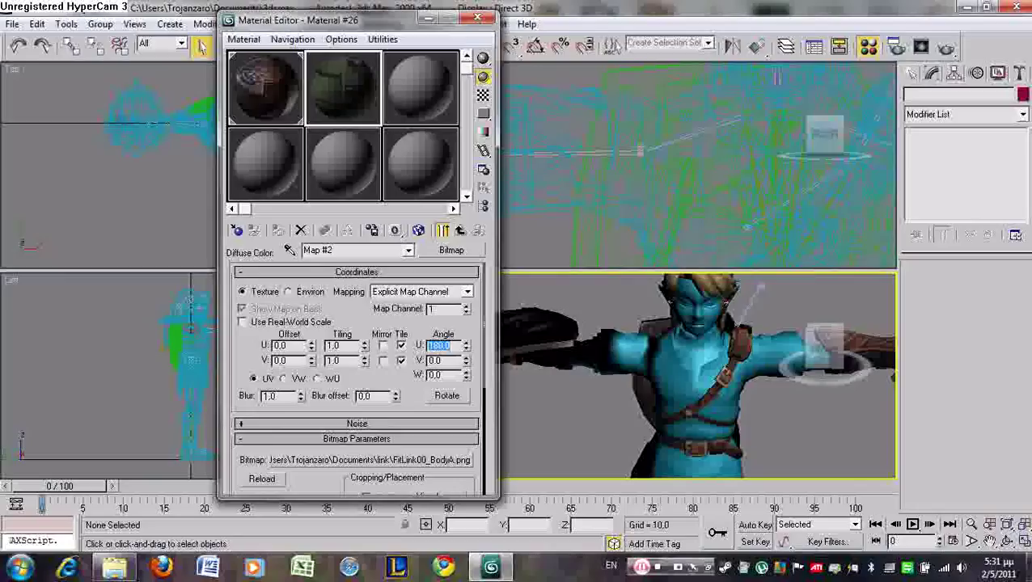
Apply the BodyA material to Link's tunic mesh in the perspective view
{"action": "left_click_drag", "start_coordinate": [338, 97], "coordinate": [675, 374]}
{"action": "middle_click_drag", "start_coordinate": [754, 398], "coordinate": [624, 344]}
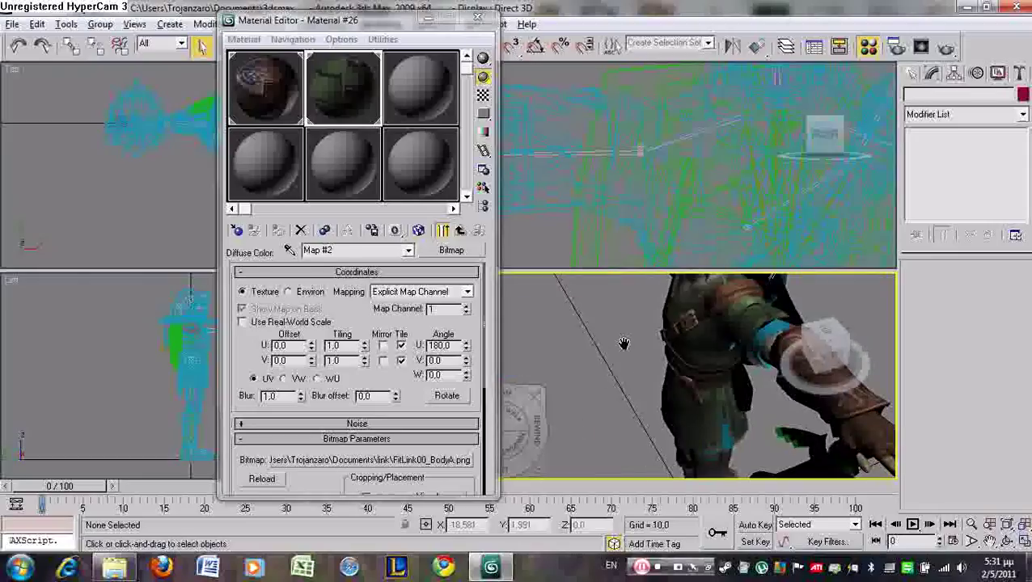
{"action": "left_click", "coordinate": [643, 570]}
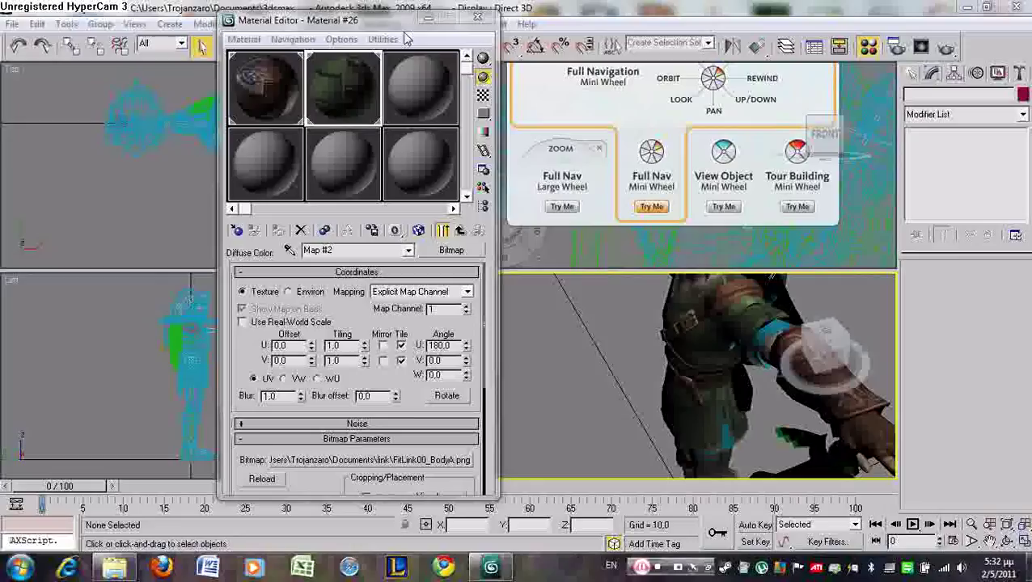
{"action": "left_click", "coordinate": [370, 26]}
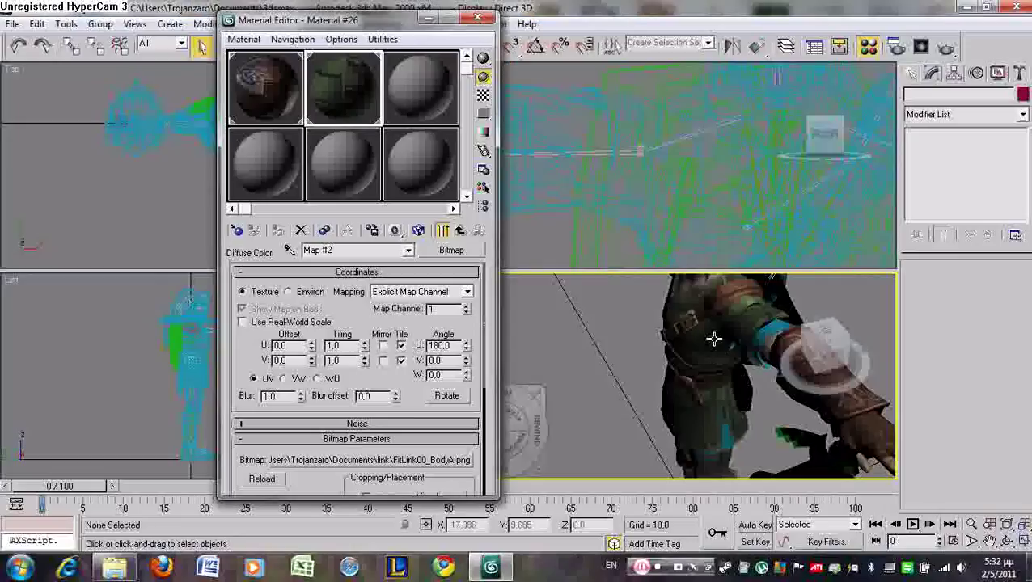
{"action": "left_click", "coordinate": [710, 354]}
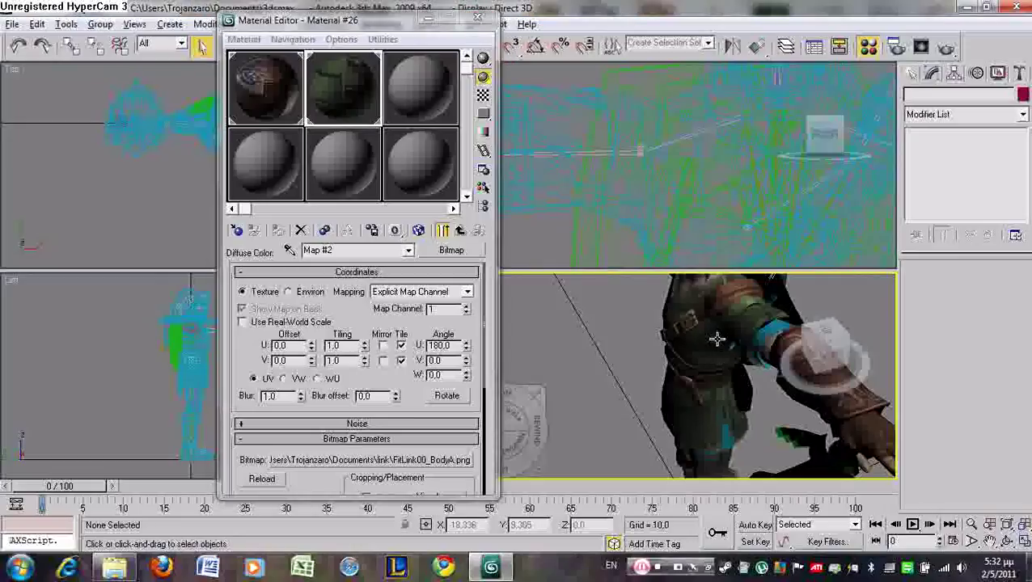
Try the BodyA material on Link's untextured cap and undo the assignment
{"action": "middle_click_drag", "start_coordinate": [742, 387], "coordinate": [591, 371], "text": "alt"}
{"action": "left_click_drag", "start_coordinate": [356, 88], "coordinate": [773, 319]}
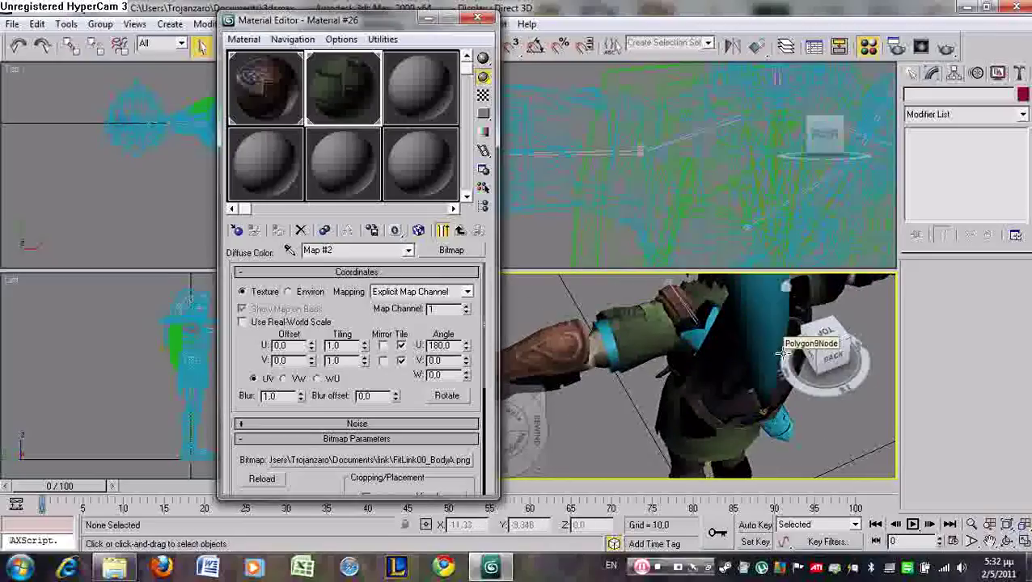
{"action": "middle_click_drag", "start_coordinate": [754, 338], "coordinate": [720, 435], "text": "alt"}
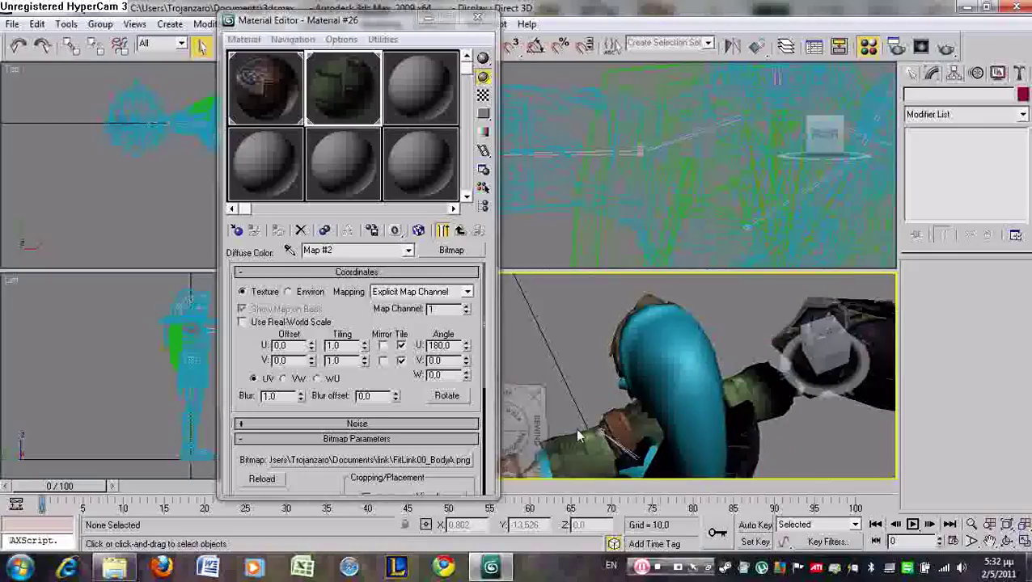
{"action": "left_click", "coordinate": [346, 80]}
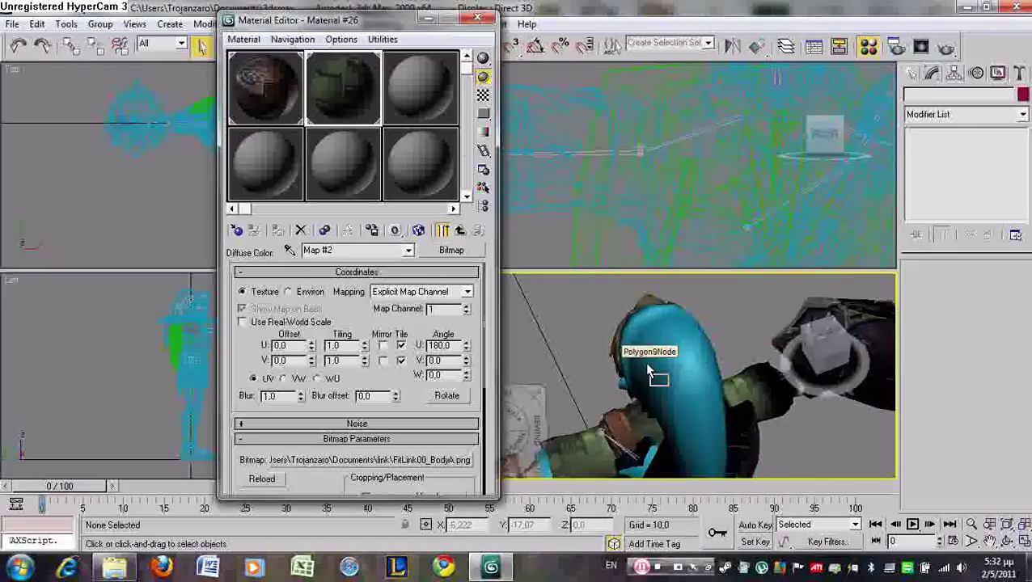
{"action": "left_click_drag", "start_coordinate": [648, 372], "coordinate": [659, 368]}
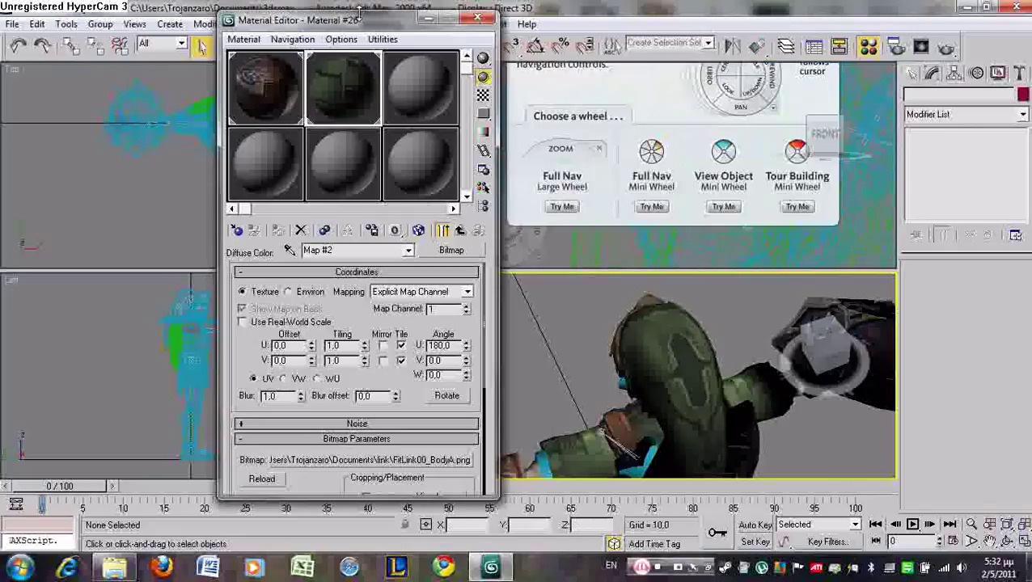
{"action": "key", "text": "ctrl+z"}
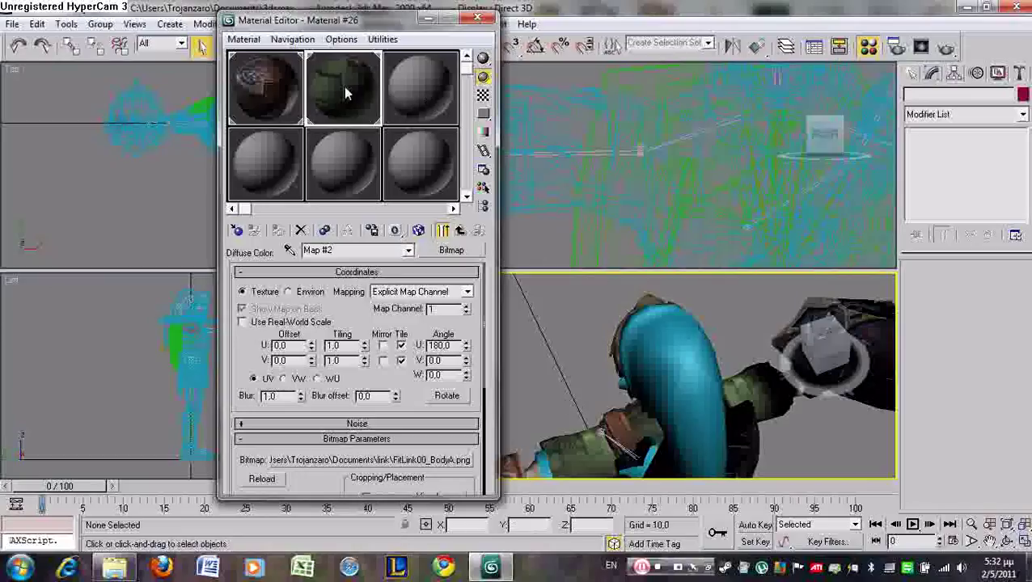
{"action": "middle_click_drag", "start_coordinate": [716, 394], "coordinate": [752, 295], "text": "alt"}
{"action": "left_click_drag", "start_coordinate": [331, 94], "coordinate": [597, 357]}
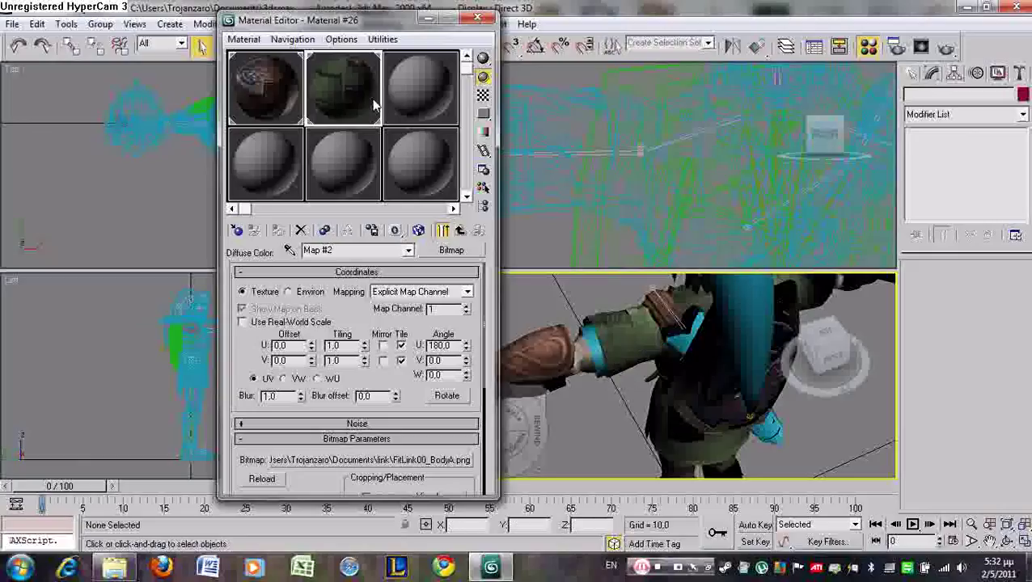
Load FitLink00_BodyC.png from the link folder into the third material slot and set its map's U angle to 180
{"action": "left_click", "coordinate": [403, 78]}
{"action": "left_click", "coordinate": [114, 566]}
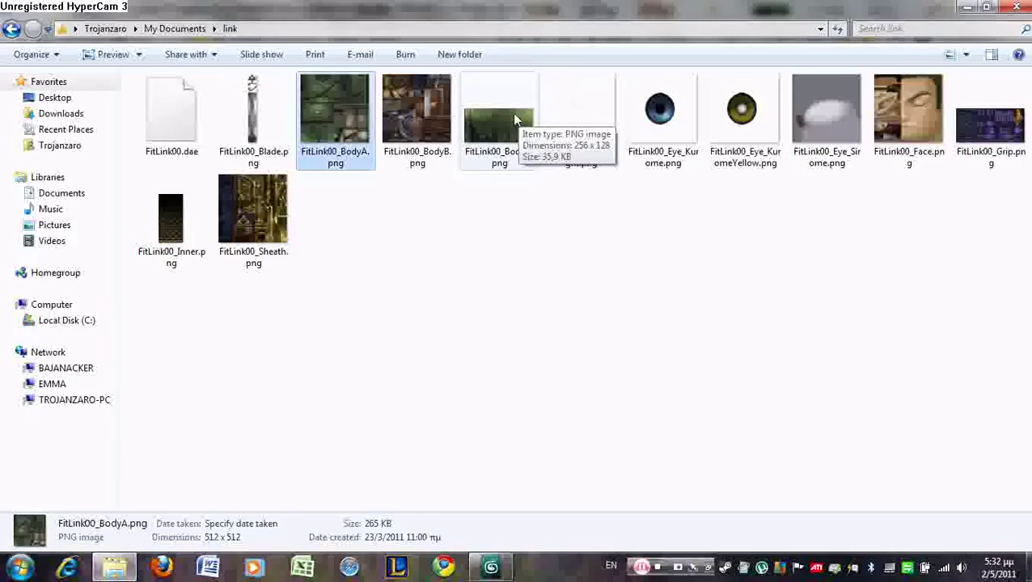
{"action": "left_click_drag", "start_coordinate": [518, 123], "coordinate": [405, 97]}
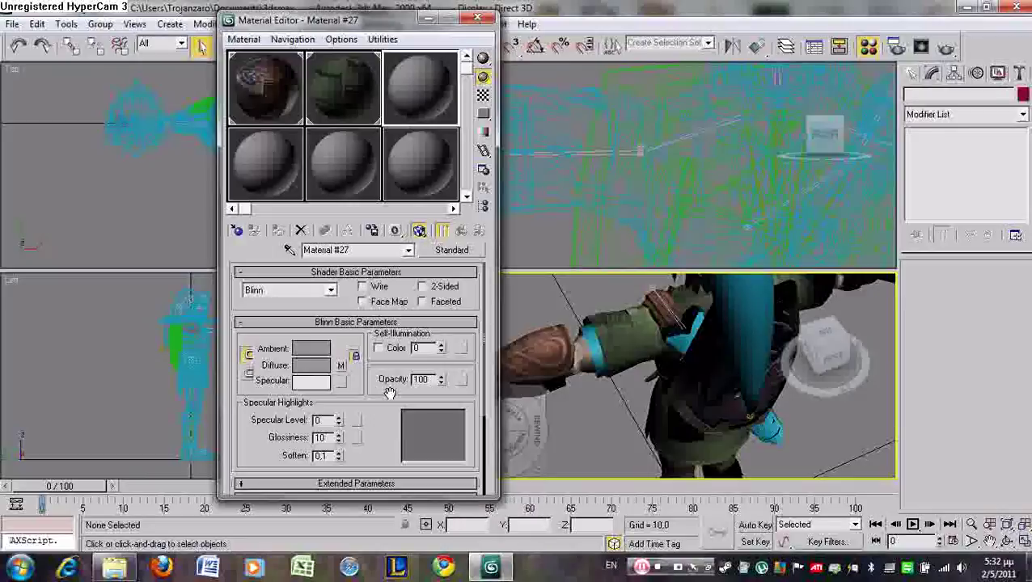
{"action": "left_click", "coordinate": [346, 370]}
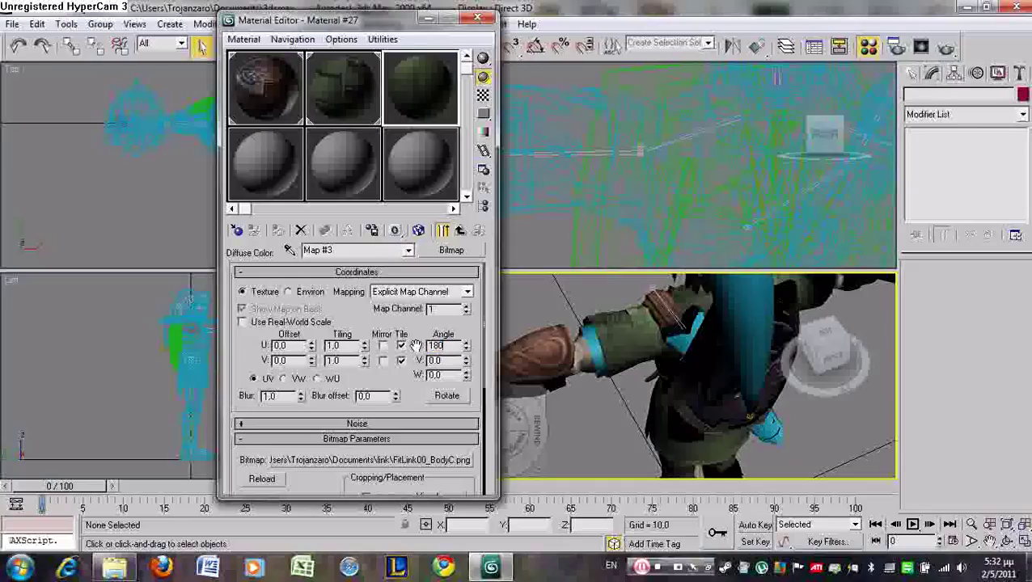
{"action": "type", "text": "180"}
{"action": "key", "text": "Return"}
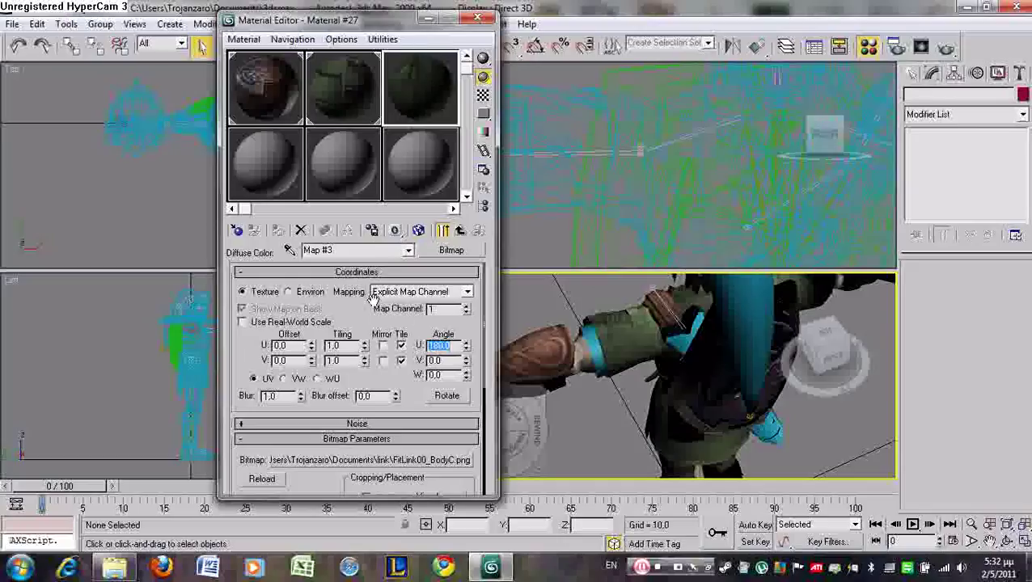
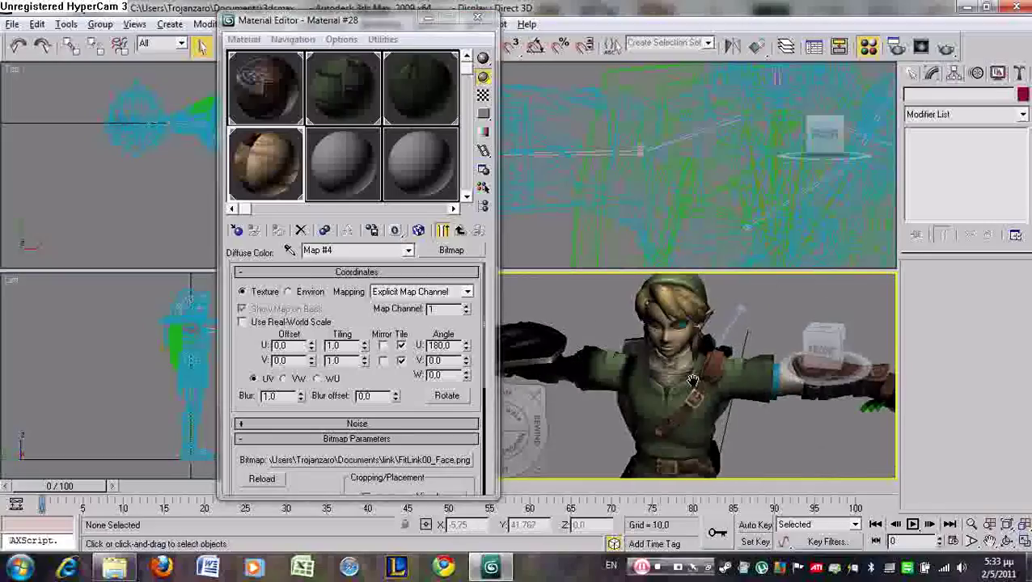
Load FitLink00_Inner.png from the link folder into the fifth material slot and set its map's U angle to 180
{"action": "left_click", "coordinate": [335, 186]}
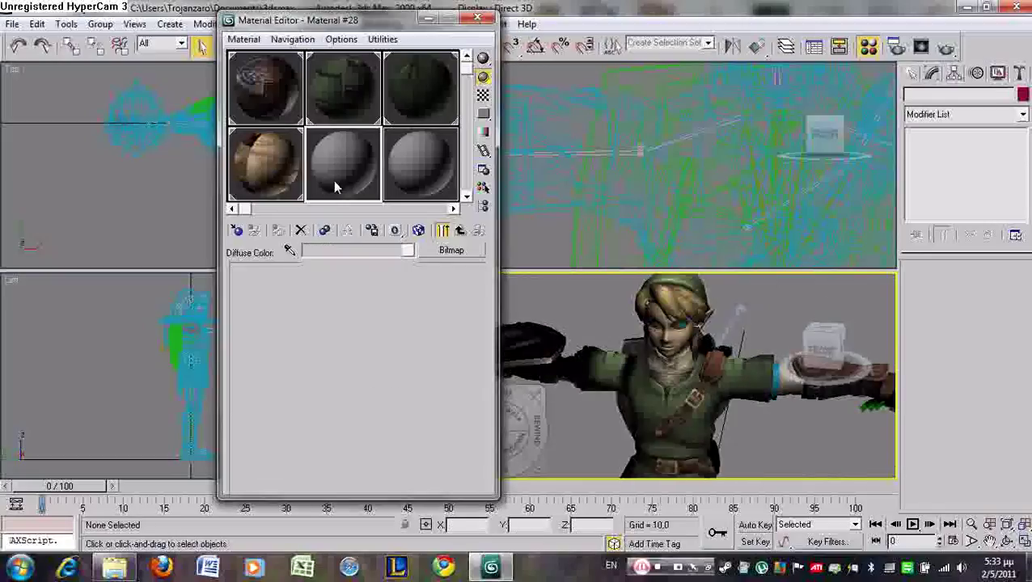
{"action": "left_click", "coordinate": [115, 568]}
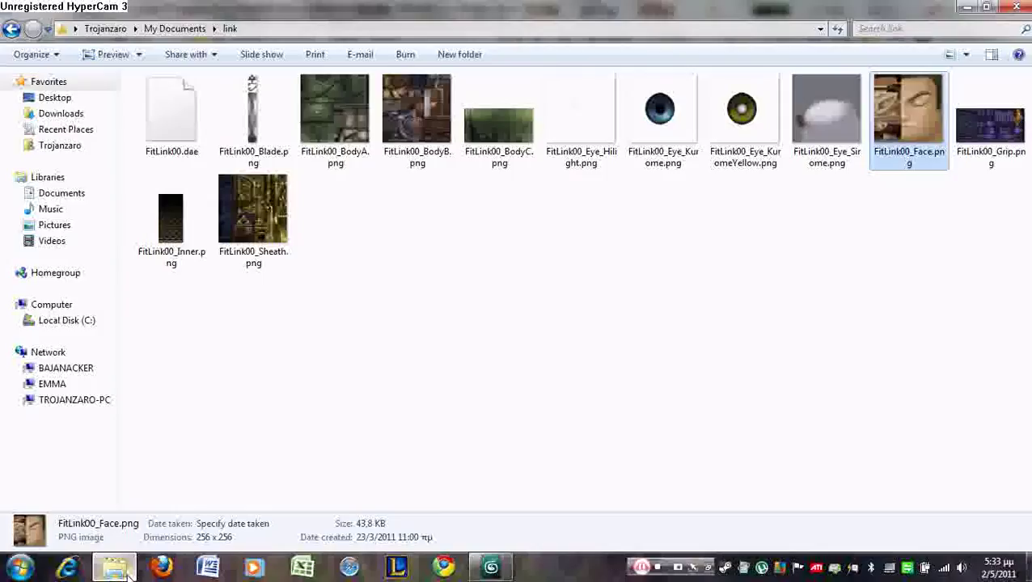
{"action": "left_click", "coordinate": [627, 236]}
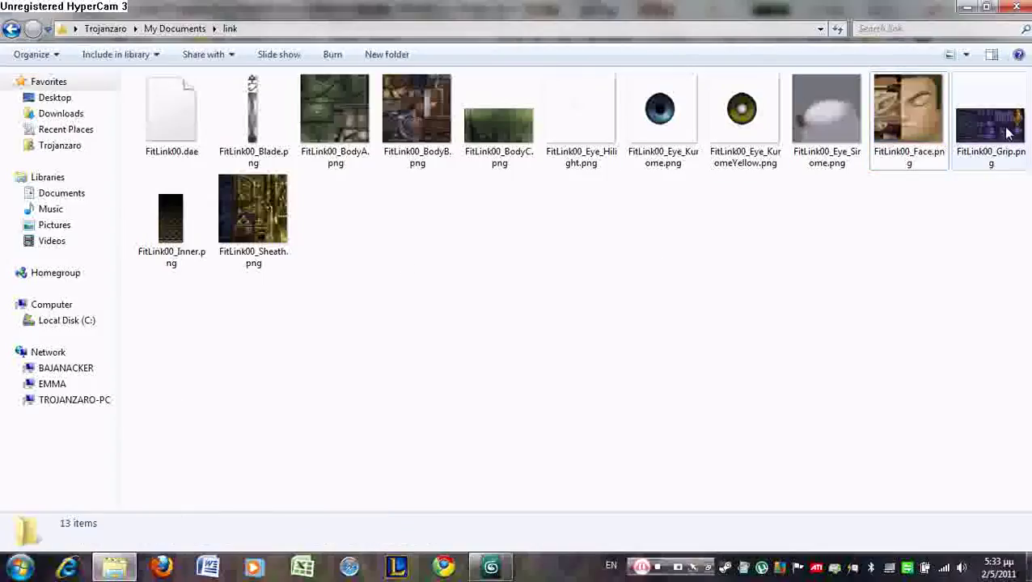
{"action": "left_click", "coordinate": [249, 235]}
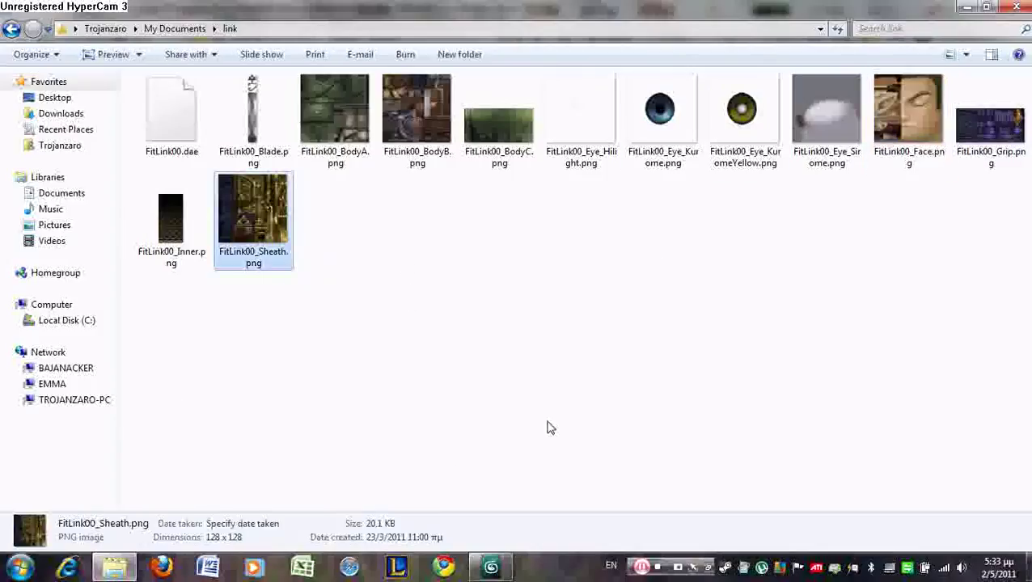
{"action": "left_click_drag", "start_coordinate": [168, 226], "coordinate": [439, 392]}
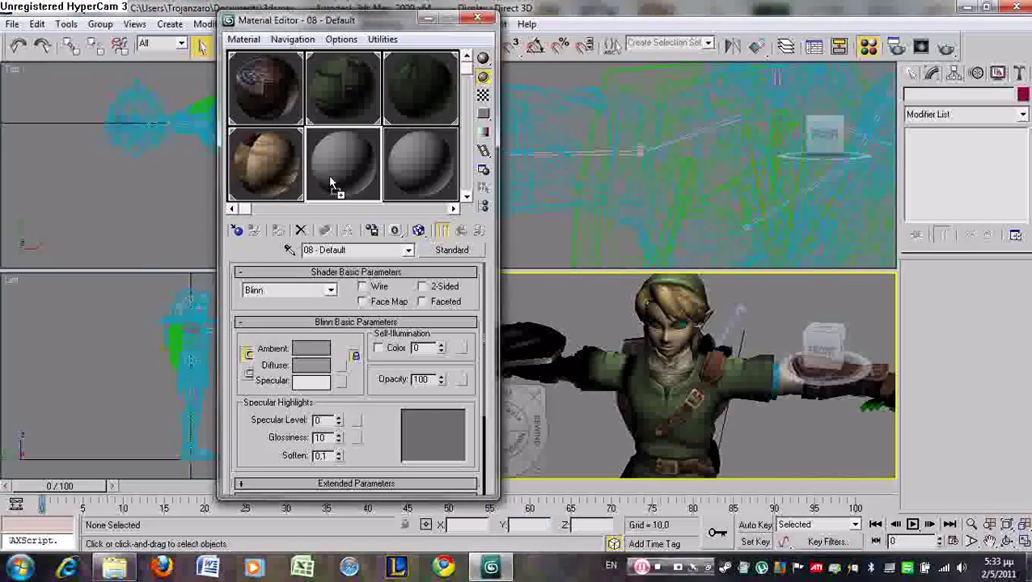
{"action": "left_click_drag", "start_coordinate": [330, 183], "coordinate": [330, 183]}
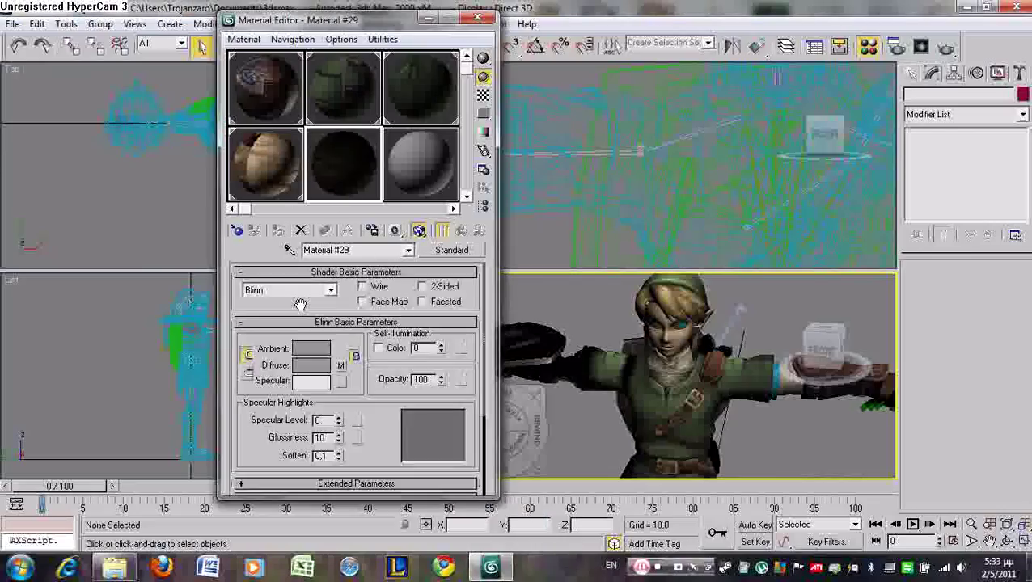
{"action": "left_click", "coordinate": [342, 367]}
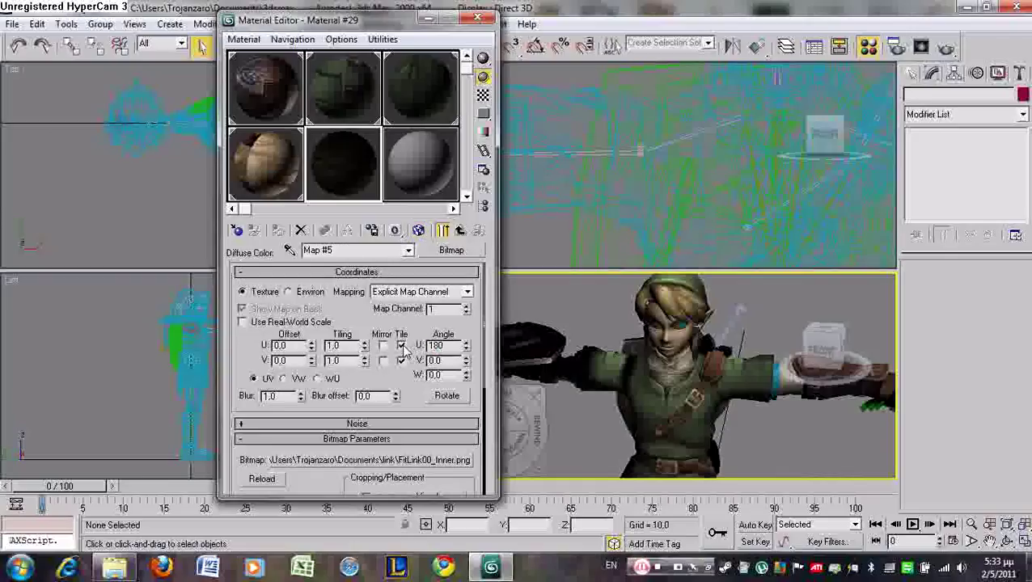
{"action": "key", "text": "Return"}
Apply the Inner material to the untextured band at the end of Link's tunic sleeve
{"action": "middle_click_drag", "start_coordinate": [623, 344], "coordinate": [381, 248], "text": "alt"}
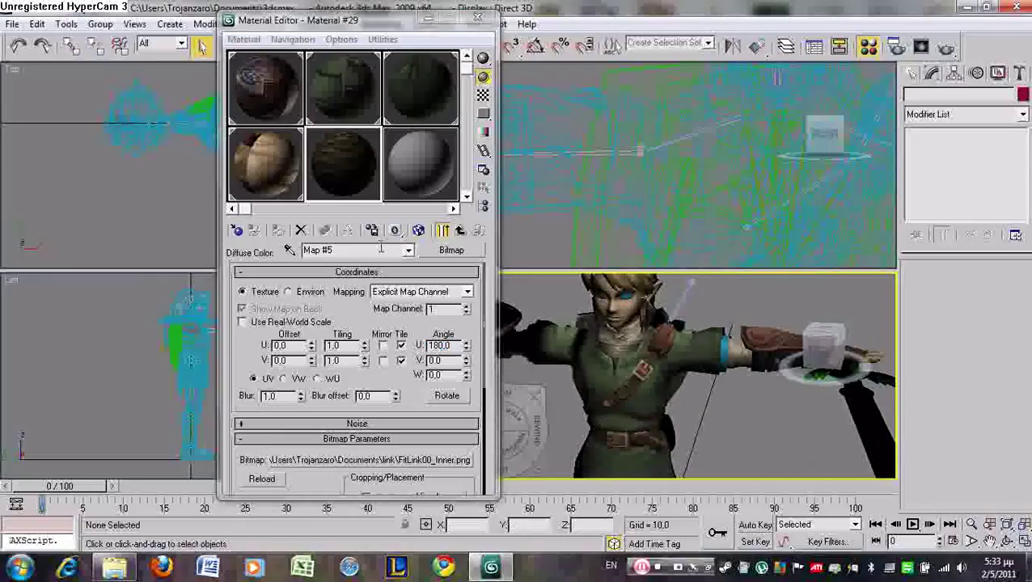
{"action": "left_click_drag", "start_coordinate": [360, 183], "coordinate": [726, 350]}
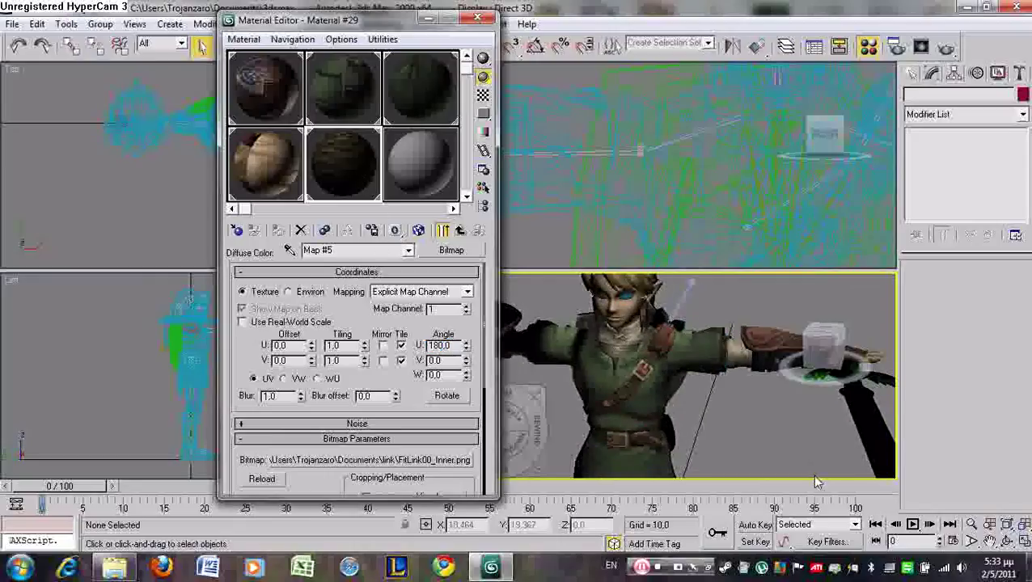
{"action": "middle_click_drag", "start_coordinate": [703, 429], "coordinate": [880, 355]}
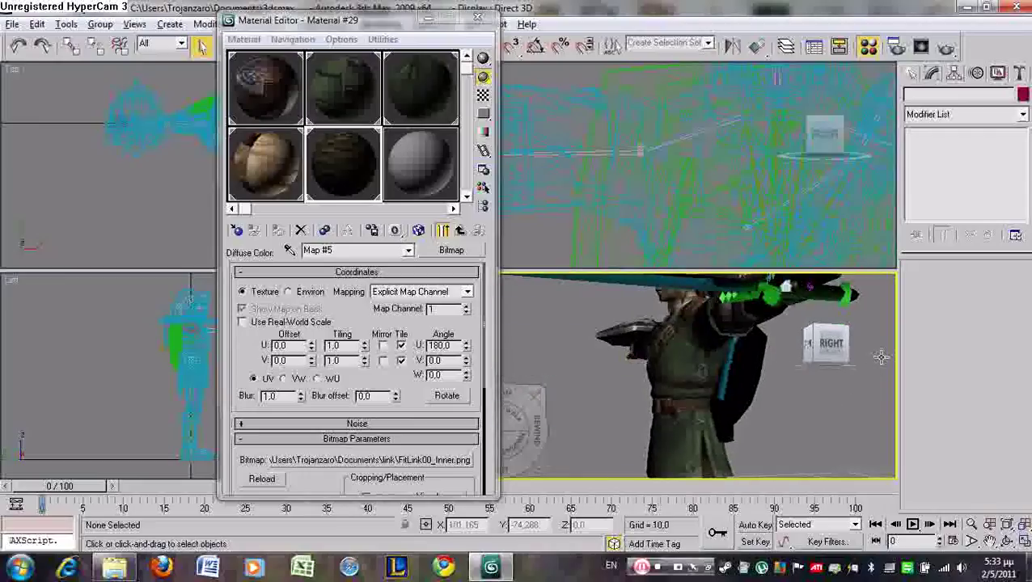
Load FitLink00_Sheath.png into the sixth material slot, set its U angle to 180, and apply the material to the sheath on Link's back
{"action": "left_click", "coordinate": [422, 160]}
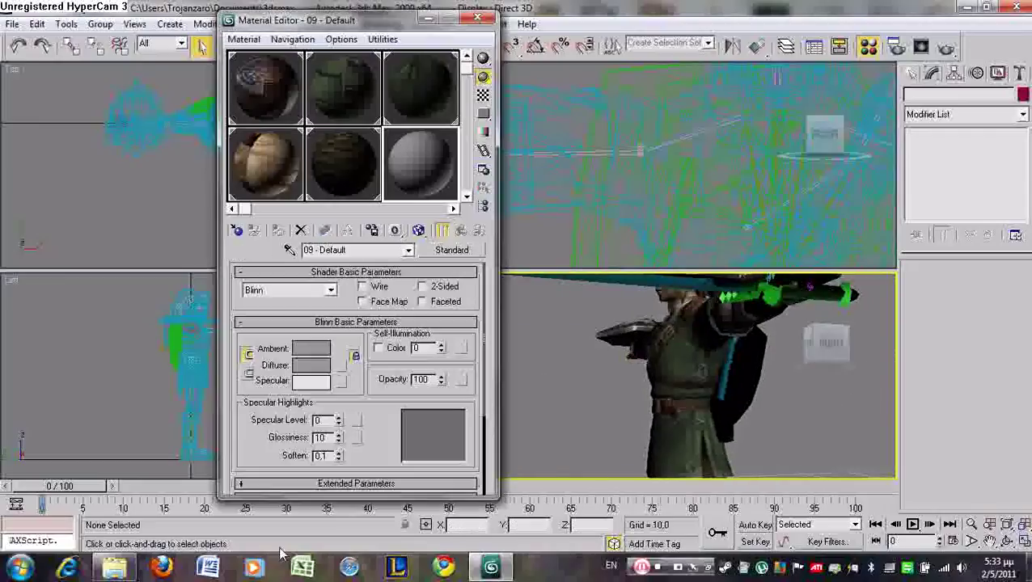
{"action": "left_click", "coordinate": [129, 573]}
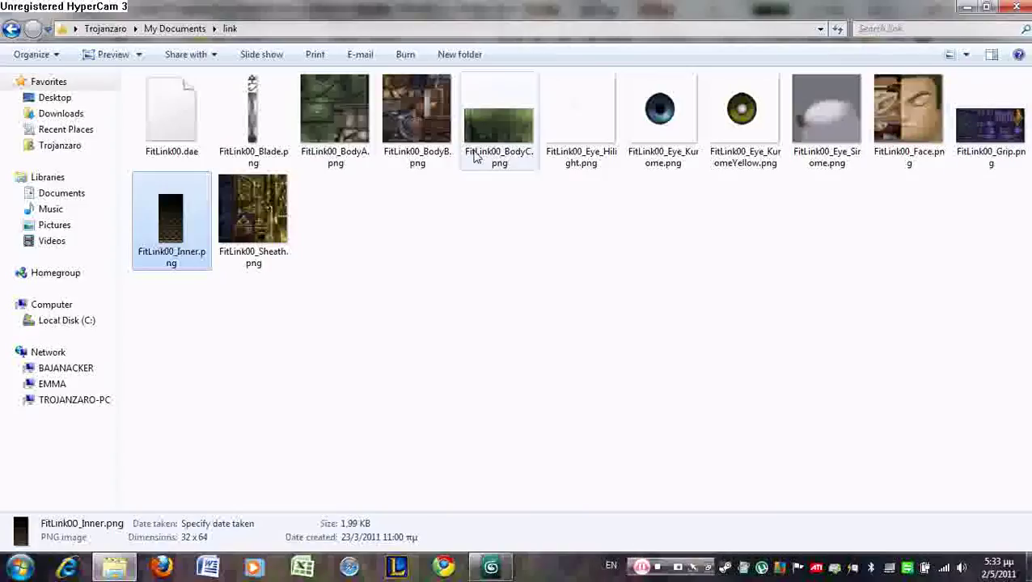
{"action": "left_click_drag", "start_coordinate": [253, 211], "coordinate": [422, 293]}
{"action": "left_click_drag", "start_coordinate": [422, 170], "coordinate": [422, 172]}
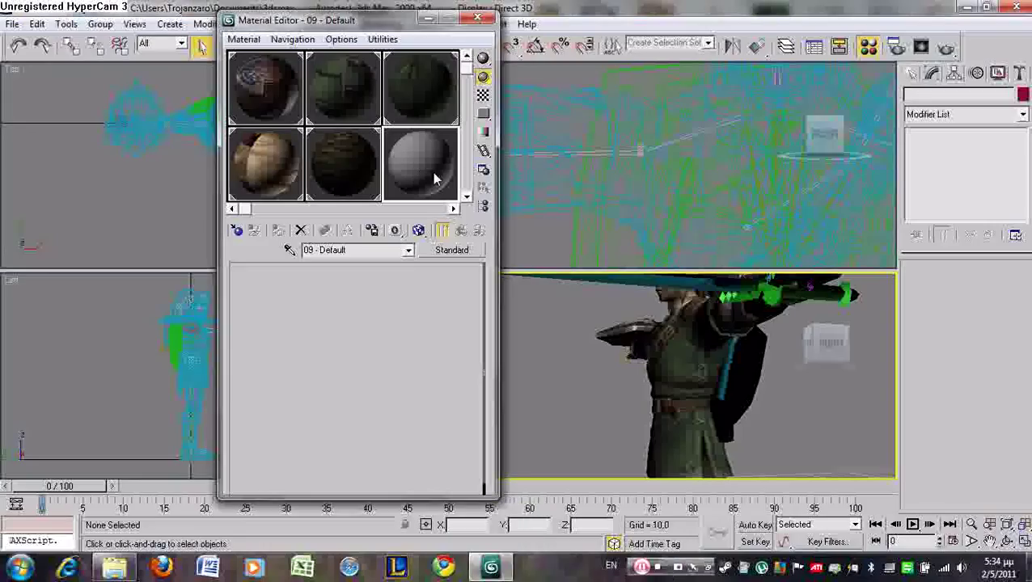
{"action": "left_click", "coordinate": [341, 367]}
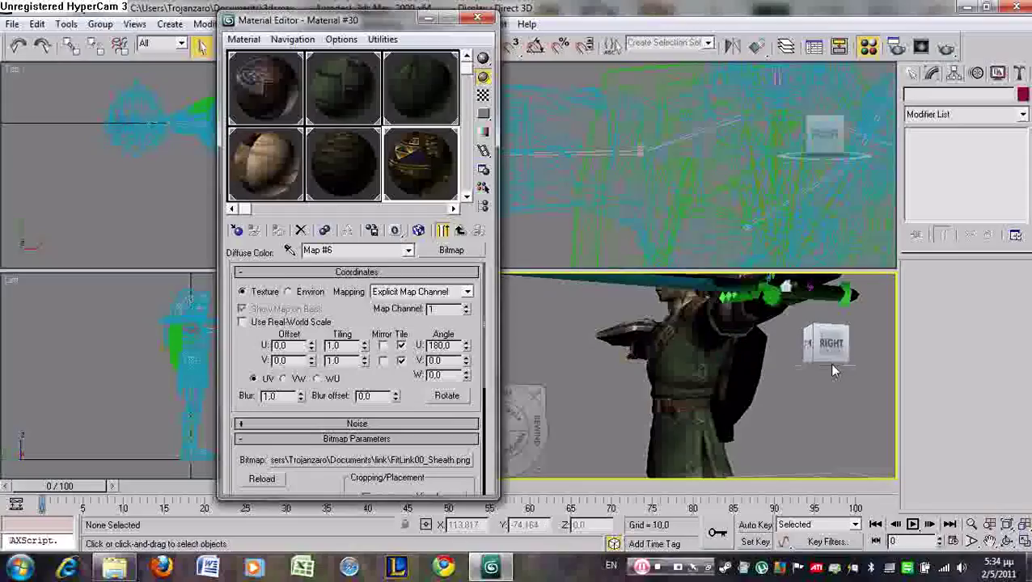
Load FitLink00_Blade.png from the link folder into an unused material slot further down and set its map's U angle to 180
{"action": "left_click_drag", "start_coordinate": [806, 345], "coordinate": [665, 416]}
{"action": "left_click_drag", "start_coordinate": [468, 70], "coordinate": [472, 130]}
{"action": "scroll", "coordinate": [473, 133], "scroll_direction": "down", "scroll_amount": 3}
{"action": "left_click", "coordinate": [279, 92]}
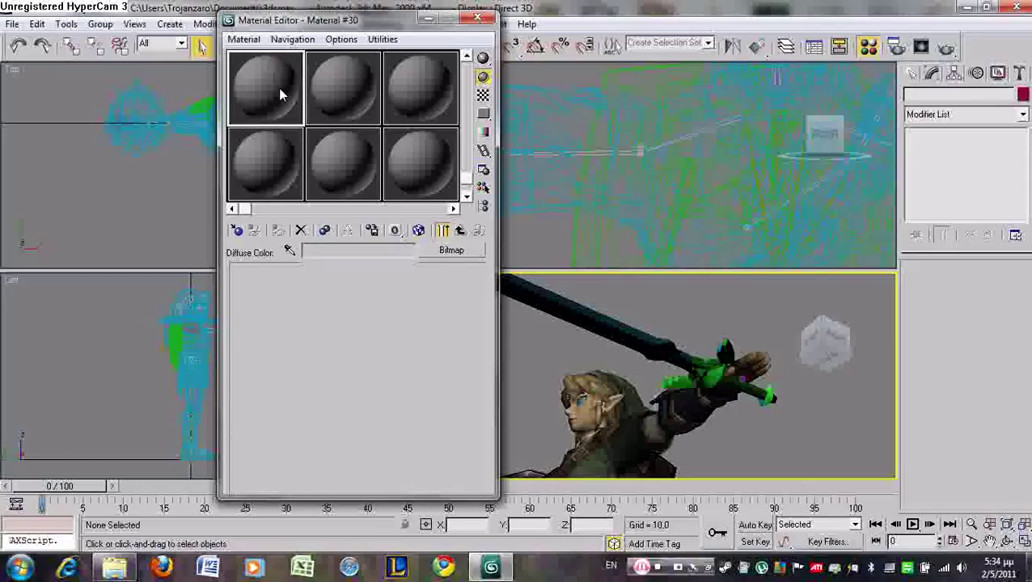
{"action": "left_click", "coordinate": [118, 569]}
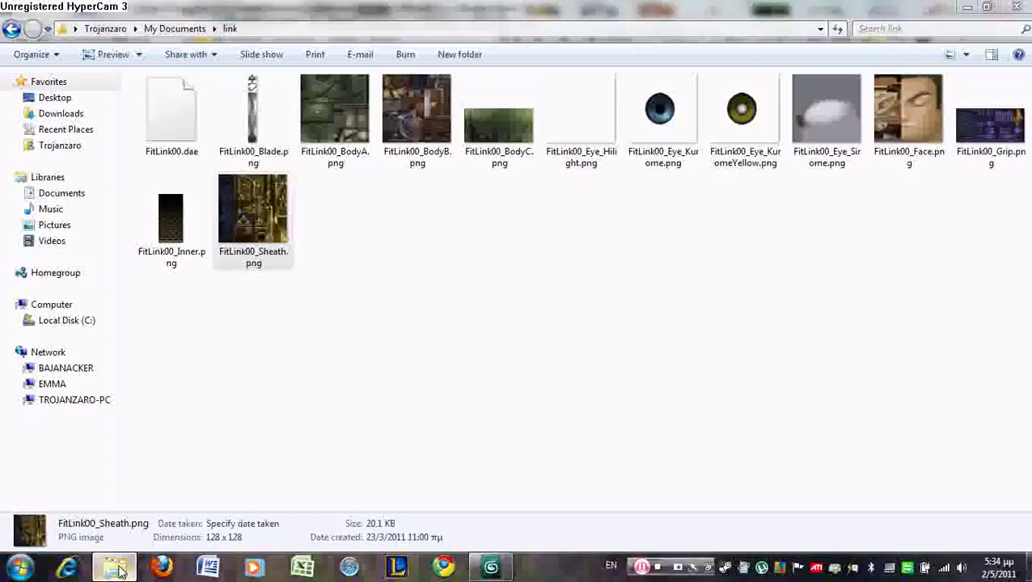
{"action": "left_click", "coordinate": [533, 343]}
{"action": "left_click_drag", "start_coordinate": [276, 118], "coordinate": [372, 209]}
{"action": "left_click_drag", "start_coordinate": [275, 98], "coordinate": [275, 94]}
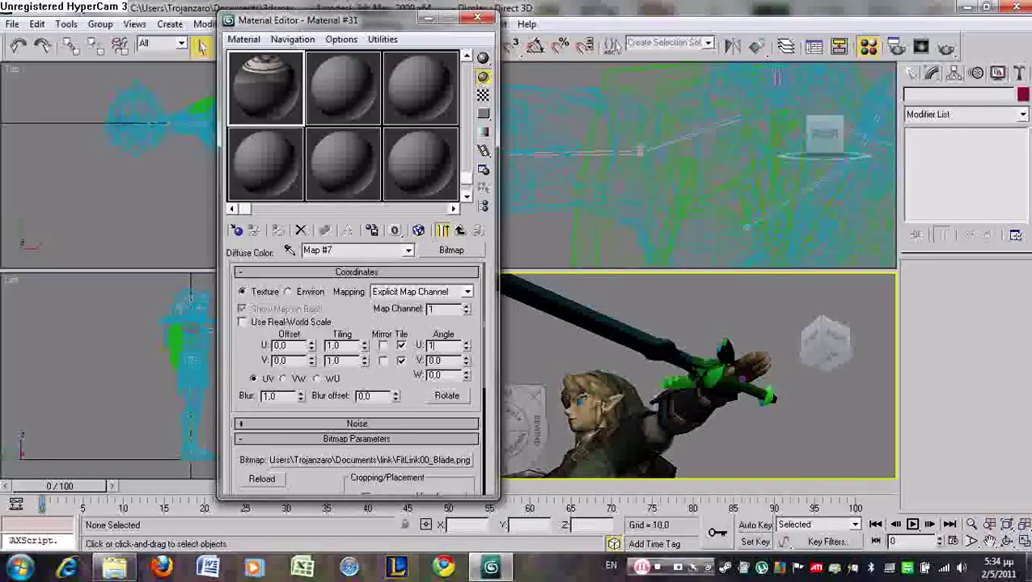
{"action": "key", "text": "Return"}
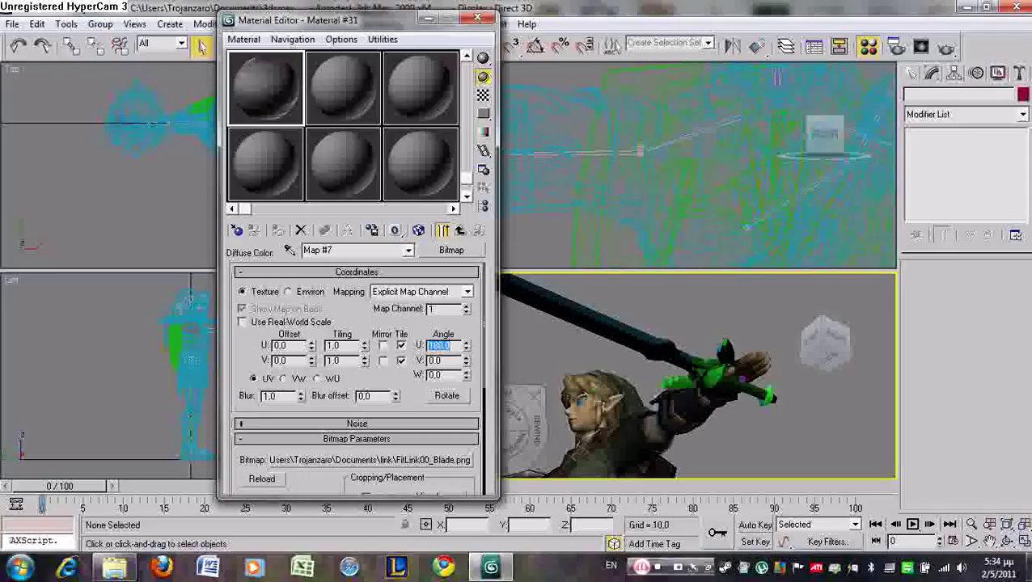
Apply the Blade material to the sword's blade and close the Material Editor
{"action": "left_click_drag", "start_coordinate": [480, 310], "coordinate": [629, 330]}
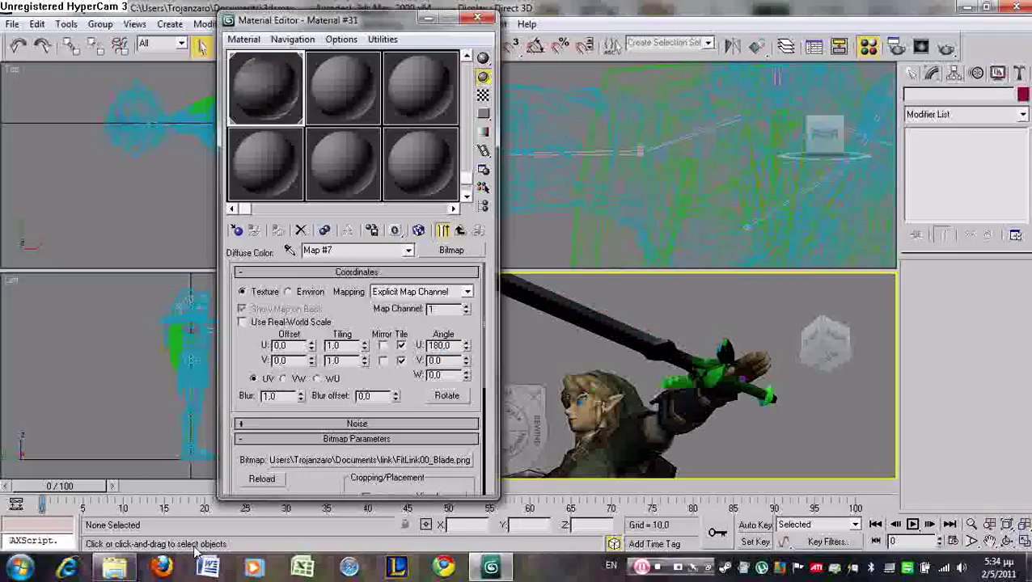
{"action": "key", "text": "shift+w"}
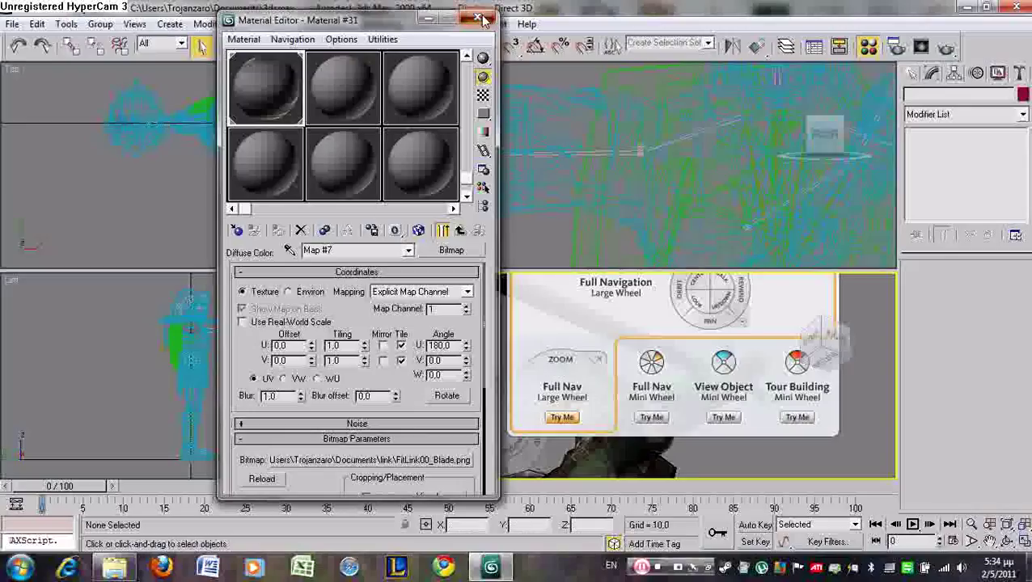
{"action": "left_click", "coordinate": [478, 17]}
Select the RShoulderJ bone in the Front view and rotate it so Link's shield arm hangs down at his side
{"action": "middle_click_drag", "start_coordinate": [633, 369], "coordinate": [697, 372], "text": "alt"}
{"action": "left_click", "coordinate": [680, 210]}
{"action": "left_click", "coordinate": [686, 204]}
{"action": "scroll", "coordinate": [686, 204], "scroll_direction": "down", "scroll_amount": 3}
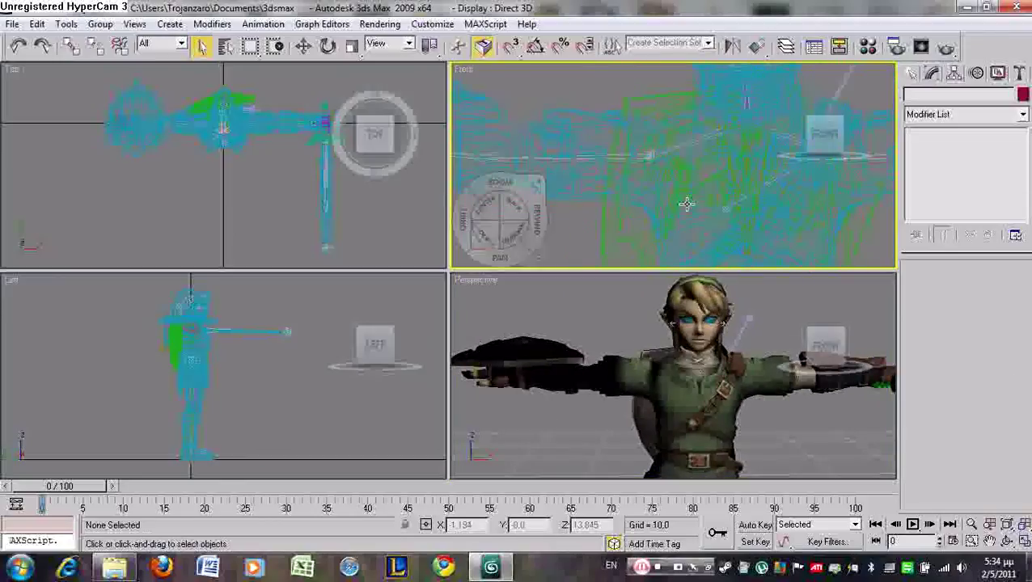
{"action": "scroll", "coordinate": [686, 205], "scroll_direction": "down", "scroll_amount": 5}
{"action": "scroll", "coordinate": [686, 204], "scroll_direction": "up", "scroll_amount": 5}
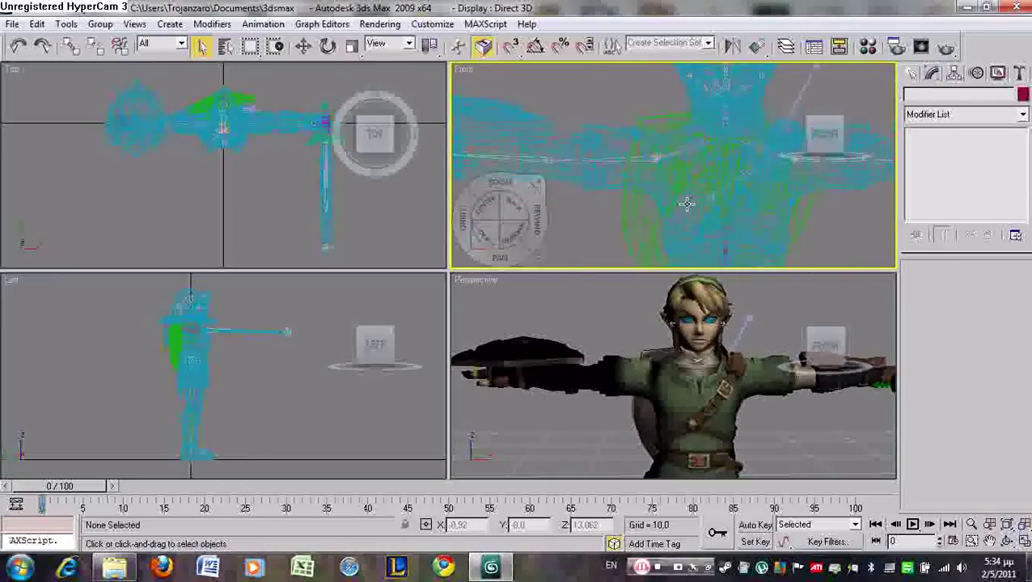
{"action": "scroll", "coordinate": [686, 205], "scroll_direction": "up", "scroll_amount": 3}
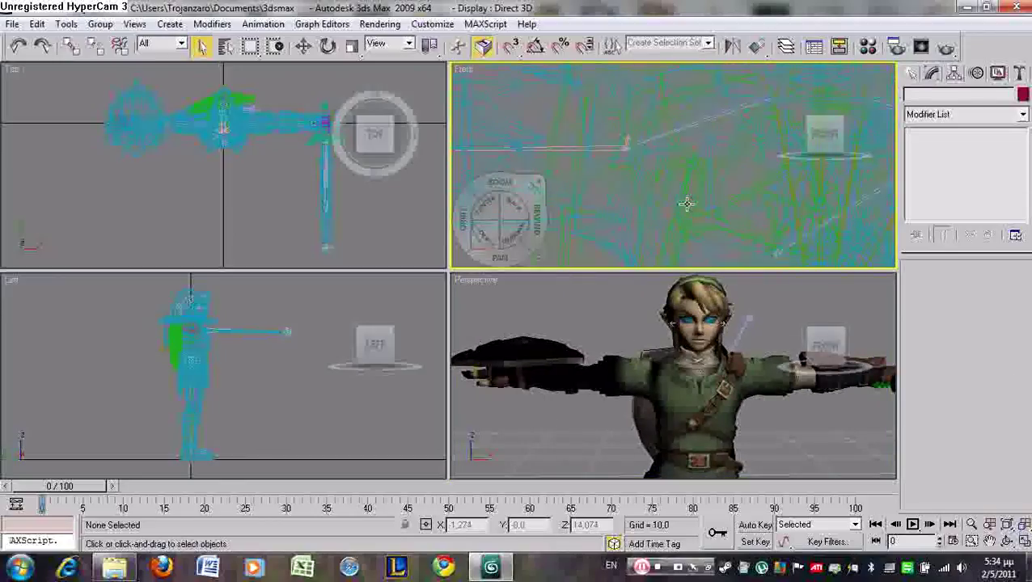
{"action": "left_click", "coordinate": [581, 115]}
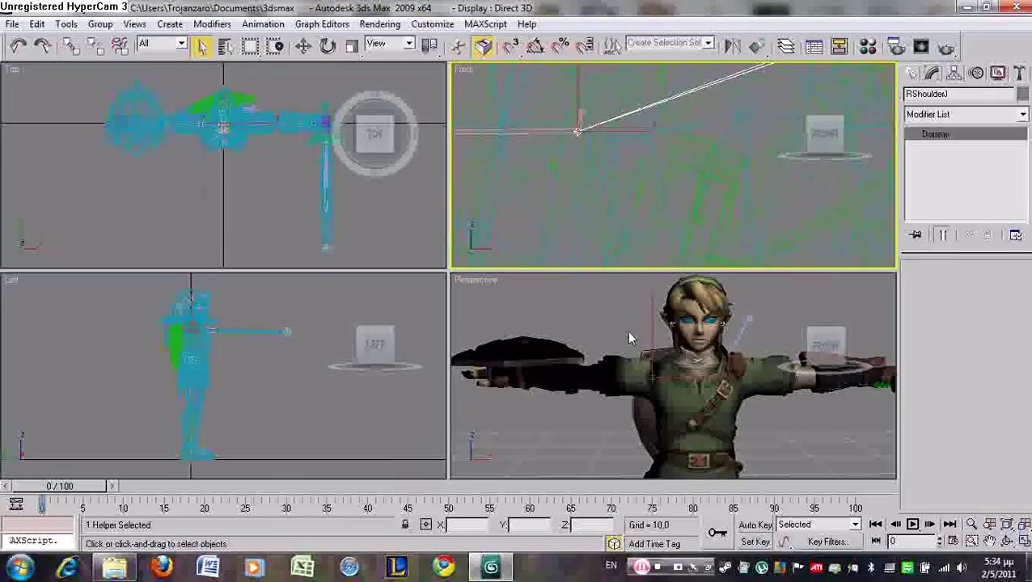
{"action": "left_click", "coordinate": [327, 47]}
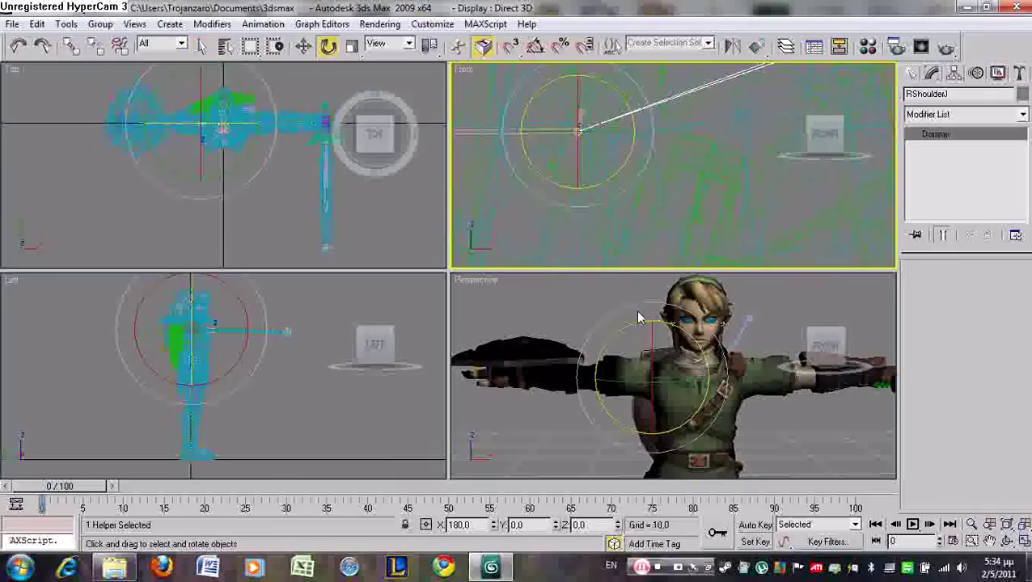
{"action": "left_click", "coordinate": [634, 332]}
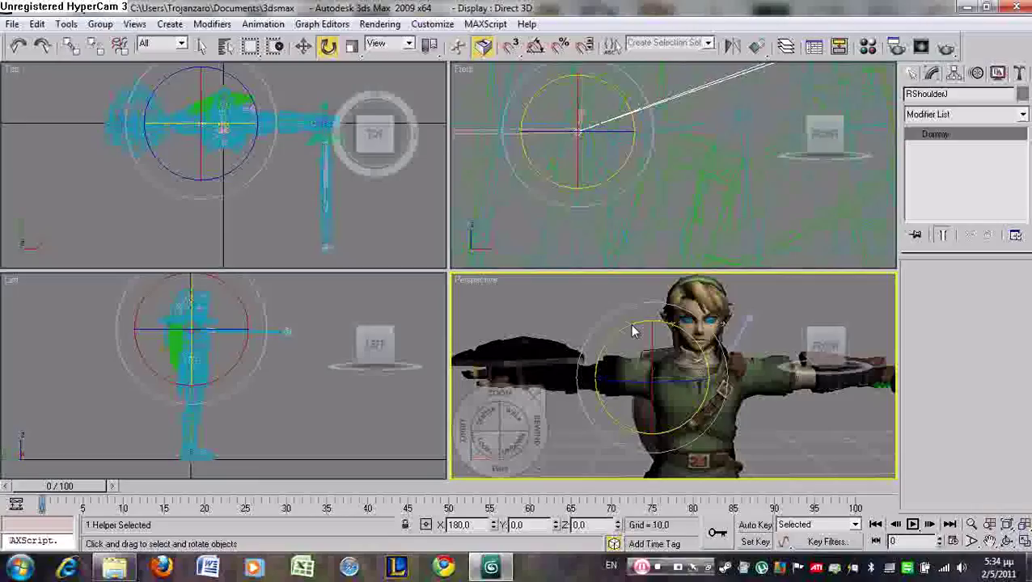
{"action": "left_click_drag", "start_coordinate": [629, 333], "coordinate": [605, 387]}
{"action": "left_click_drag", "start_coordinate": [607, 344], "coordinate": [606, 373]}
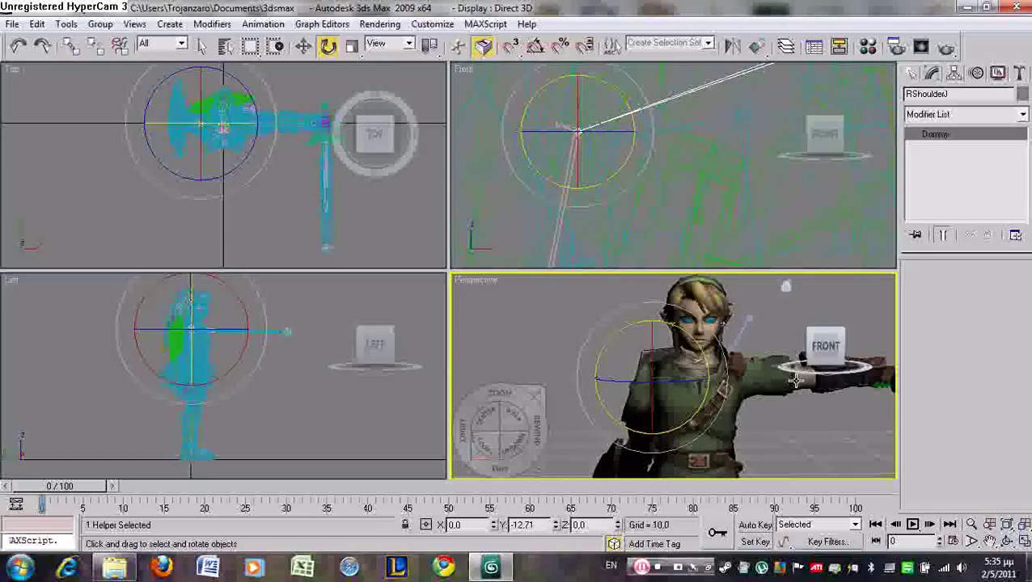
Examine the posed model's legs, side and back in the Perspective view
{"action": "middle_click_drag", "start_coordinate": [597, 366], "coordinate": [684, 205]}
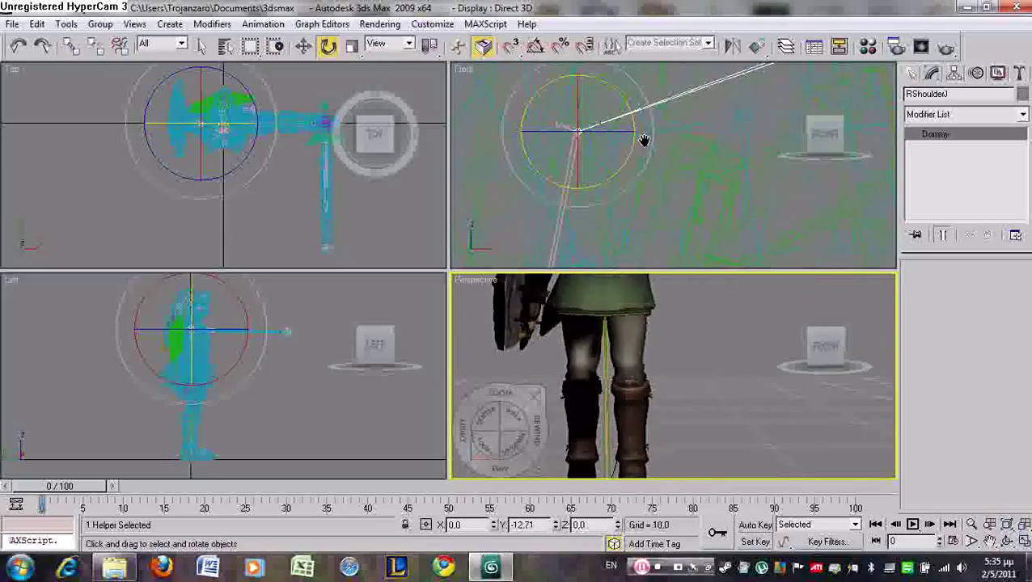
{"action": "middle_click_drag", "start_coordinate": [668, 283], "coordinate": [530, 394]}
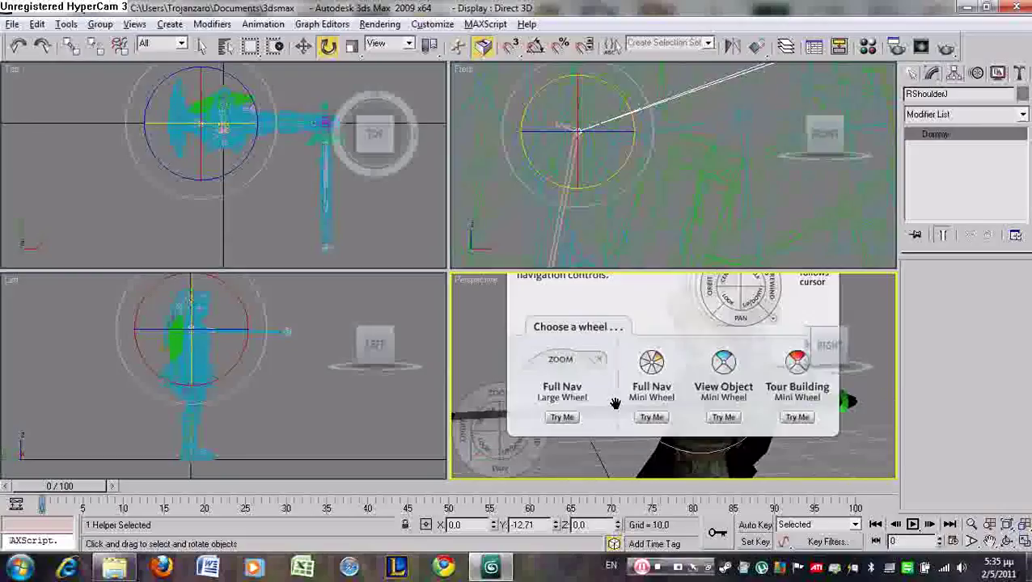
{"action": "middle_click_drag", "start_coordinate": [868, 418], "coordinate": [700, 426], "text": "alt"}
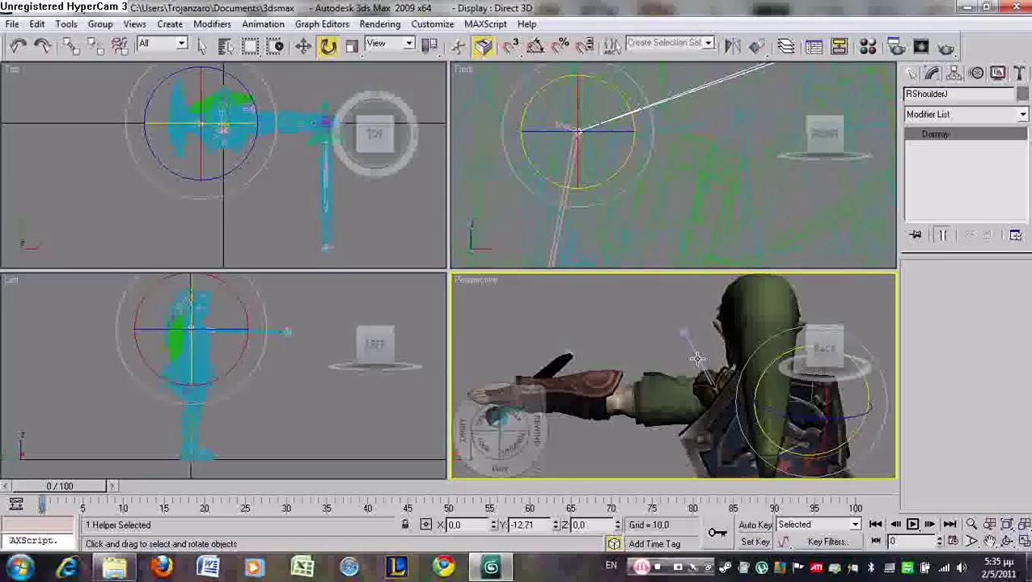
{"action": "middle_click_drag", "start_coordinate": [698, 362], "coordinate": [879, 324]}
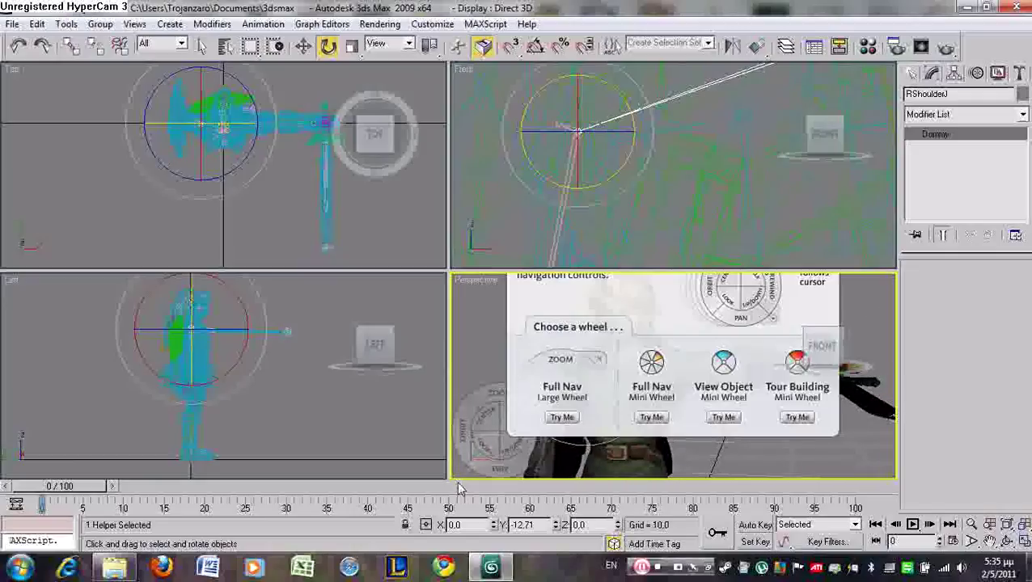
{"action": "left_click", "coordinate": [125, 570]}
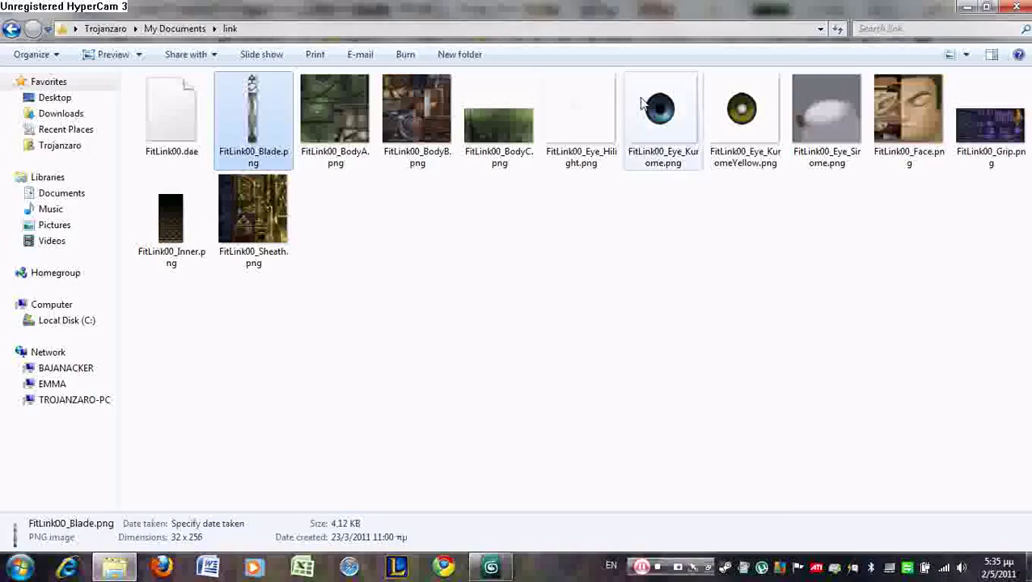
{"action": "left_click", "coordinate": [593, 117]}
{"action": "left_click", "coordinate": [715, 225]}
{"action": "left_click_drag", "start_coordinate": [824, 105], "coordinate": [791, 140]}
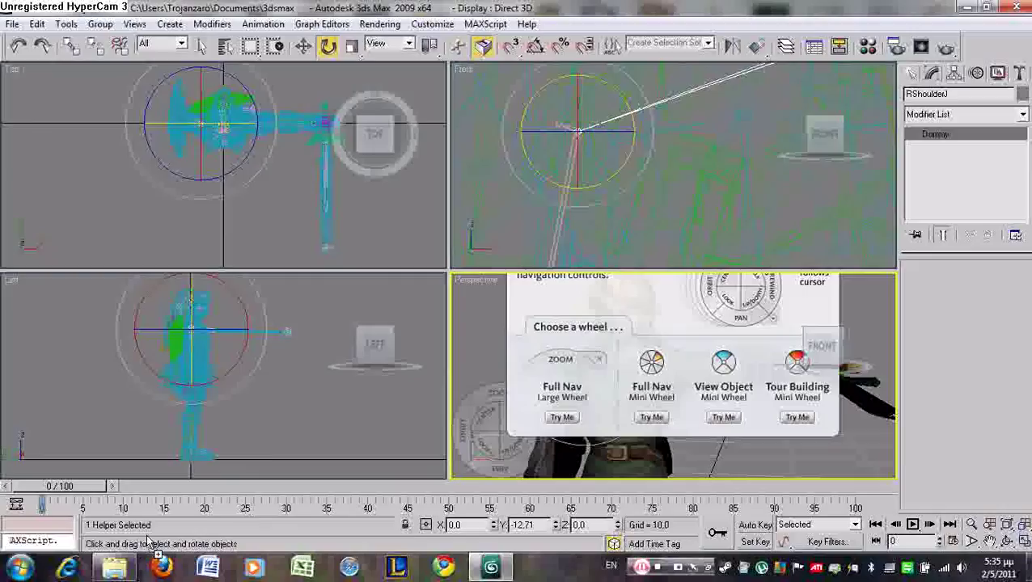
{"action": "left_click_drag", "start_coordinate": [148, 544], "coordinate": [95, 529]}
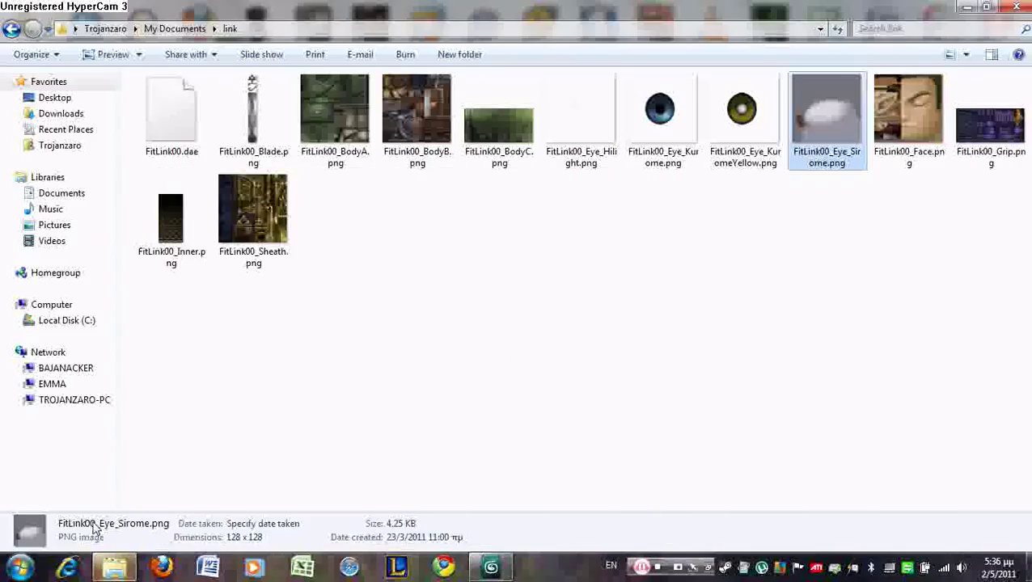
Load FitLink00_Eye_Sirome.png into the 14 - Default material slot, set its map's U angle to 180, and apply the material to Link's eye
{"action": "left_click", "coordinate": [495, 568]}
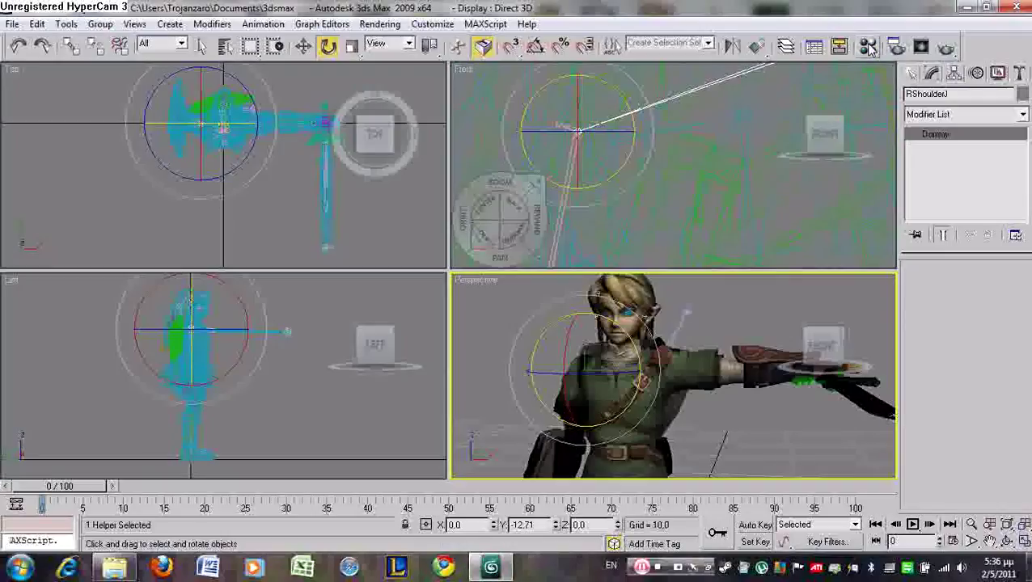
{"action": "left_click", "coordinate": [867, 47]}
{"action": "left_click", "coordinate": [341, 109]}
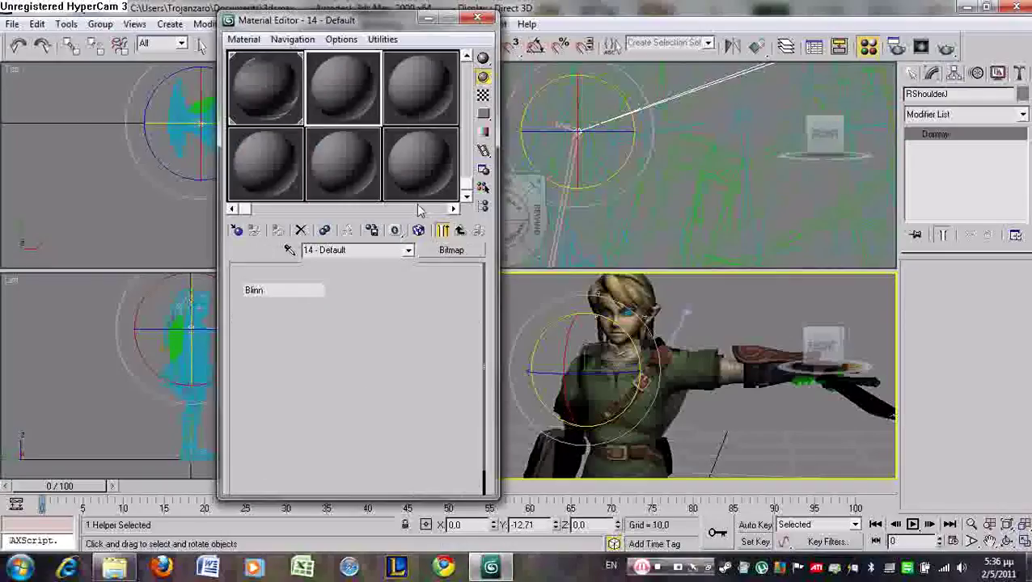
{"action": "left_click", "coordinate": [419, 231]}
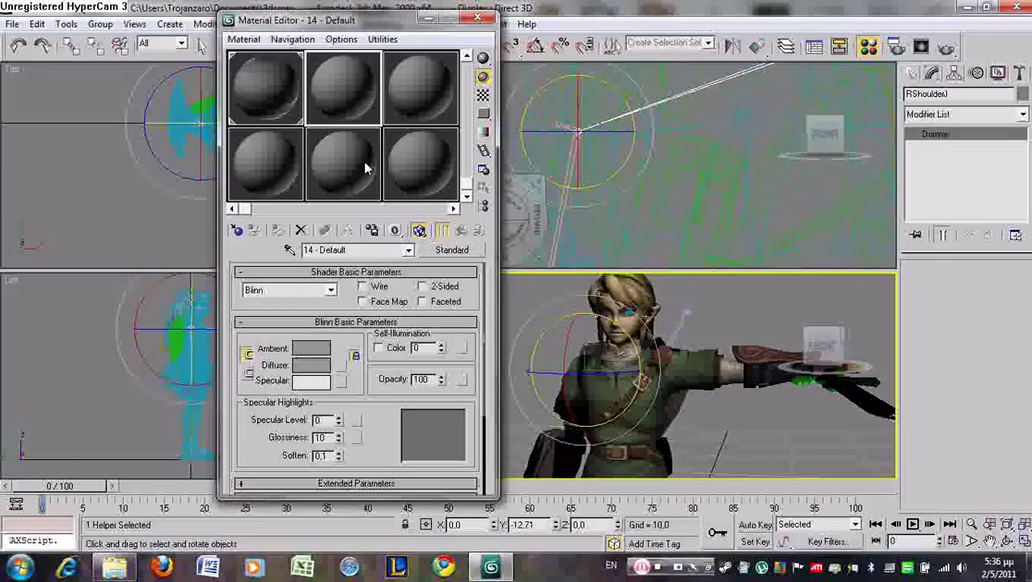
{"action": "left_click", "coordinate": [130, 569]}
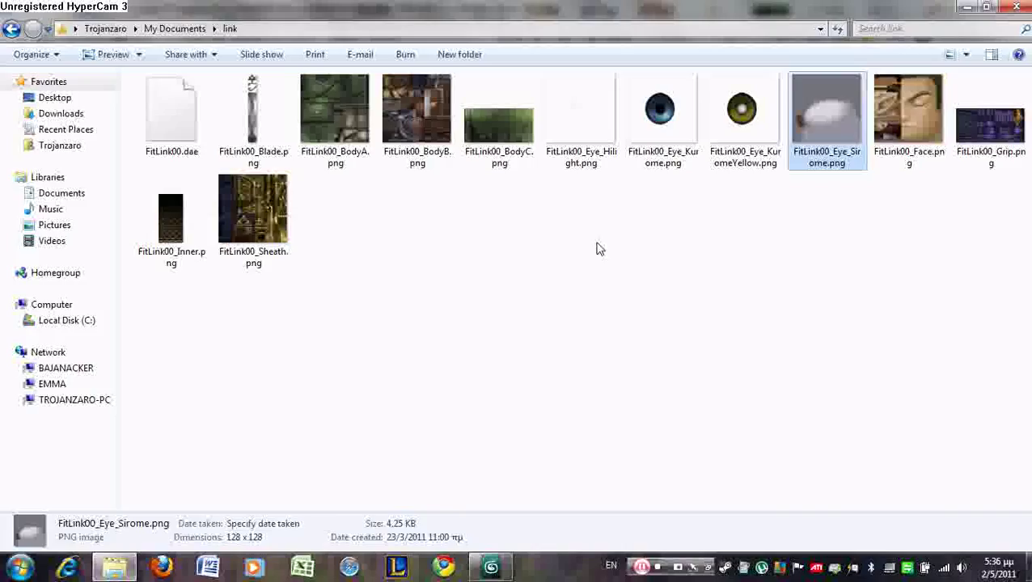
{"action": "left_click_drag", "start_coordinate": [825, 121], "coordinate": [354, 96]}
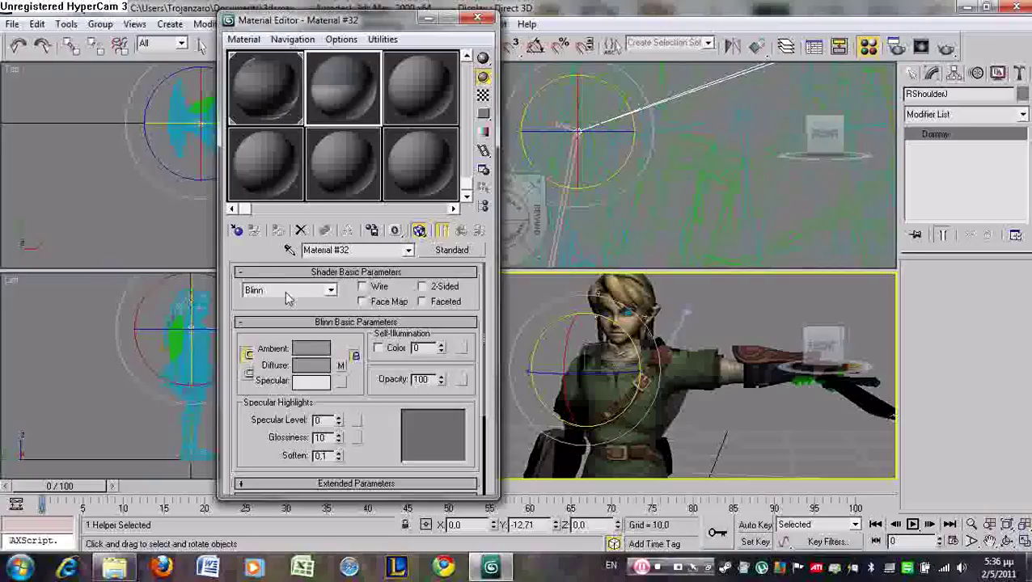
{"action": "left_click", "coordinate": [340, 363]}
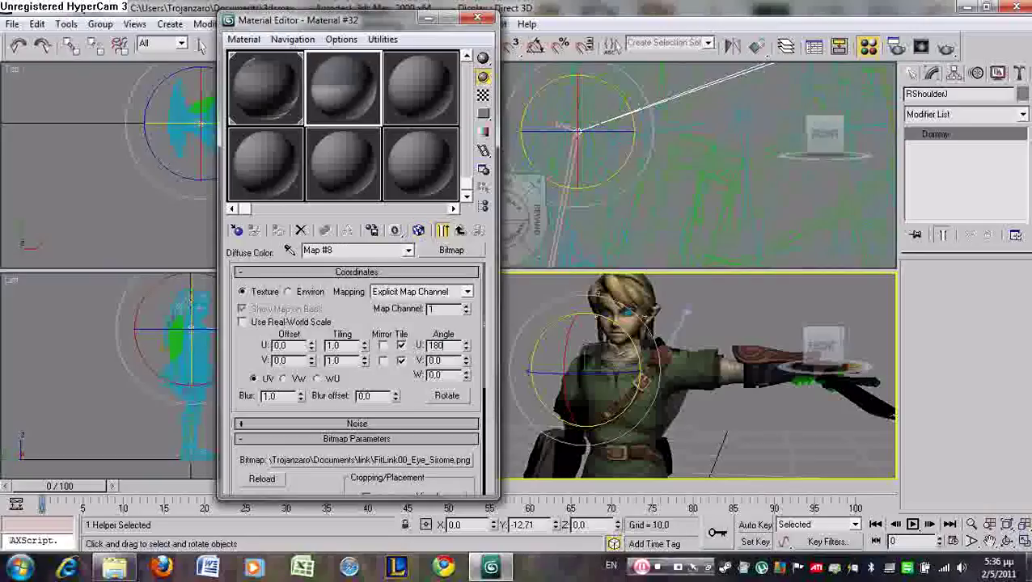
{"action": "type", "text": "180"}
{"action": "key", "text": "Return"}
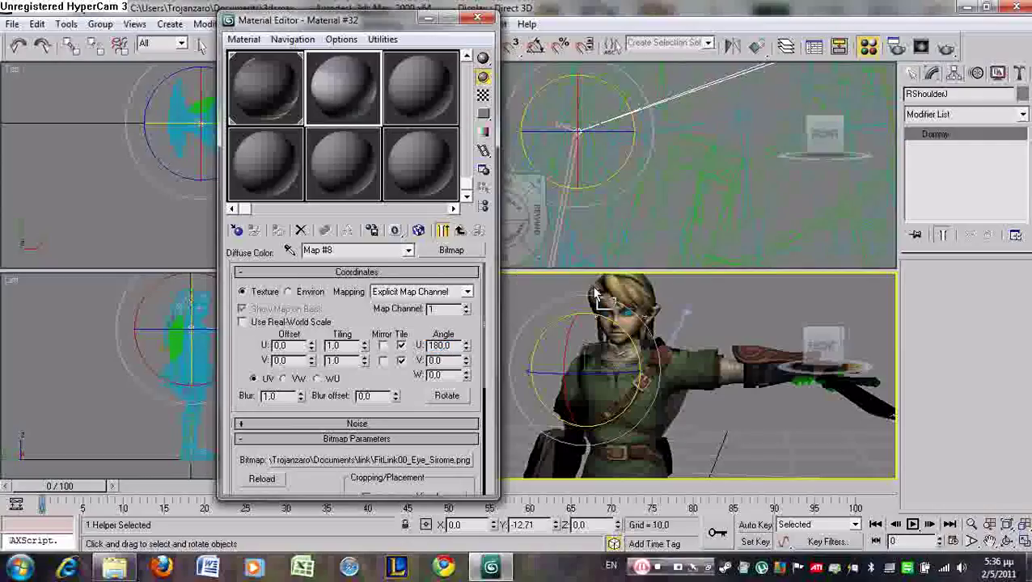
{"action": "left_click_drag", "start_coordinate": [631, 317], "coordinate": [630, 316]}
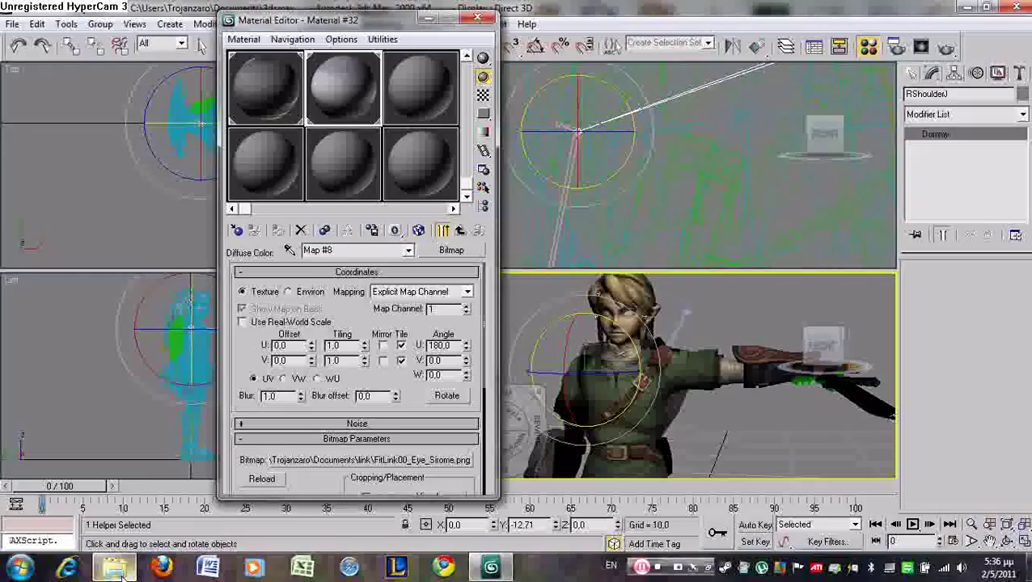
Load FitLink00_Eye_Kurome.png from the link folder into the 15 - Default material slot and cancel the µTorrent automatic shutdown
{"action": "left_click", "coordinate": [115, 569]}
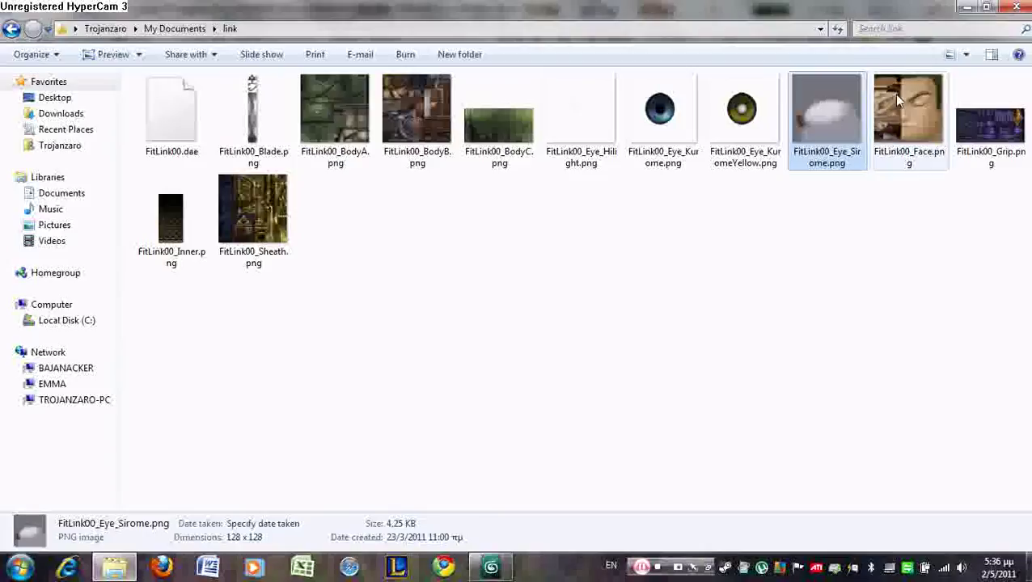
{"action": "left_click", "coordinate": [659, 113]}
{"action": "left_click", "coordinate": [491, 567]}
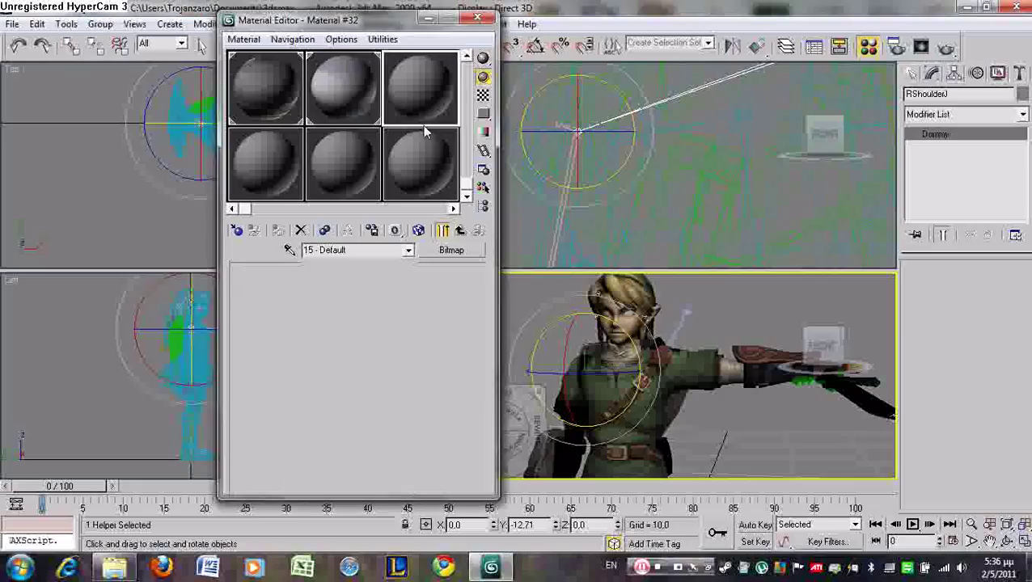
{"action": "left_click", "coordinate": [131, 575]}
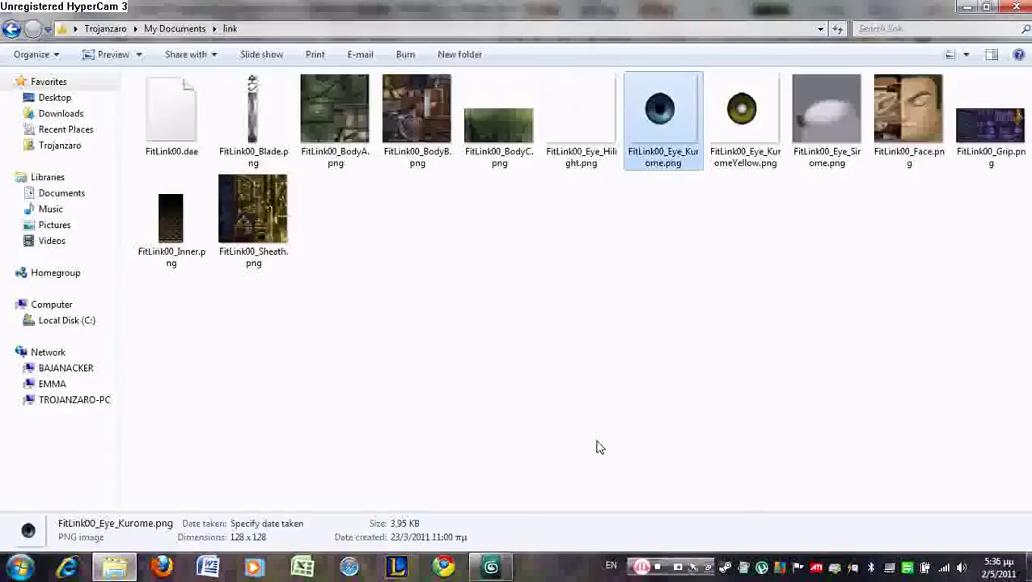
{"action": "left_click", "coordinate": [746, 145]}
{"action": "left_click", "coordinate": [690, 129]}
{"action": "left_click", "coordinate": [669, 139]}
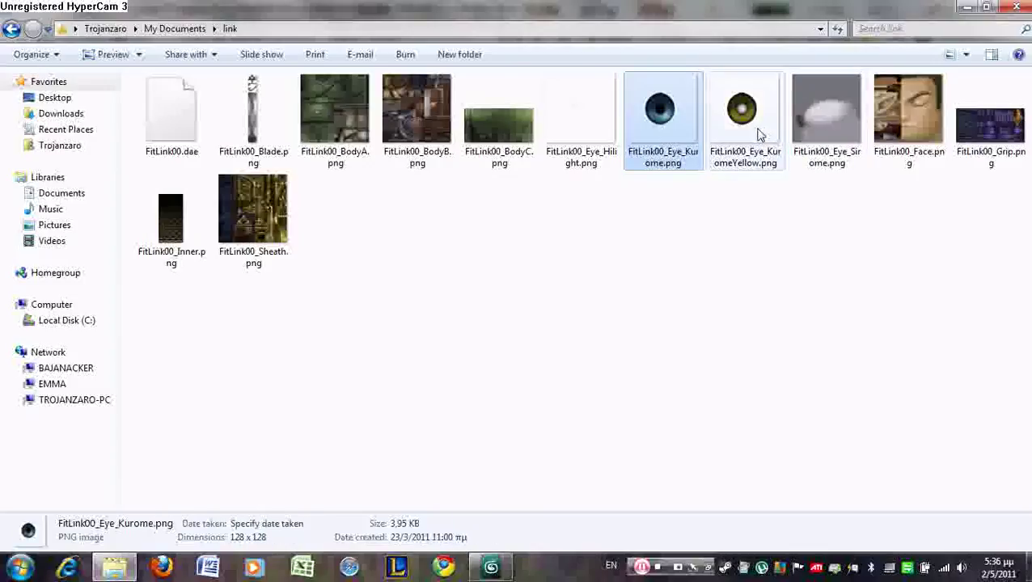
{"action": "left_click", "coordinate": [759, 134]}
{"action": "left_click", "coordinate": [684, 135]}
{"action": "left_click", "coordinate": [736, 140]}
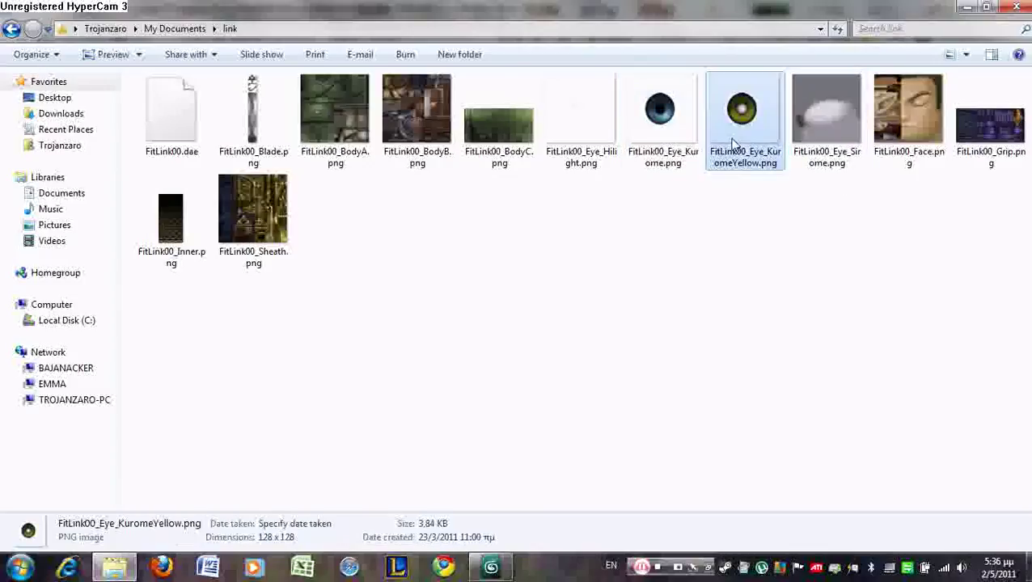
{"action": "left_click", "coordinate": [665, 132]}
{"action": "left_click_drag", "start_coordinate": [661, 133], "coordinate": [490, 293]}
{"action": "left_click_drag", "start_coordinate": [418, 100], "coordinate": [417, 100]}
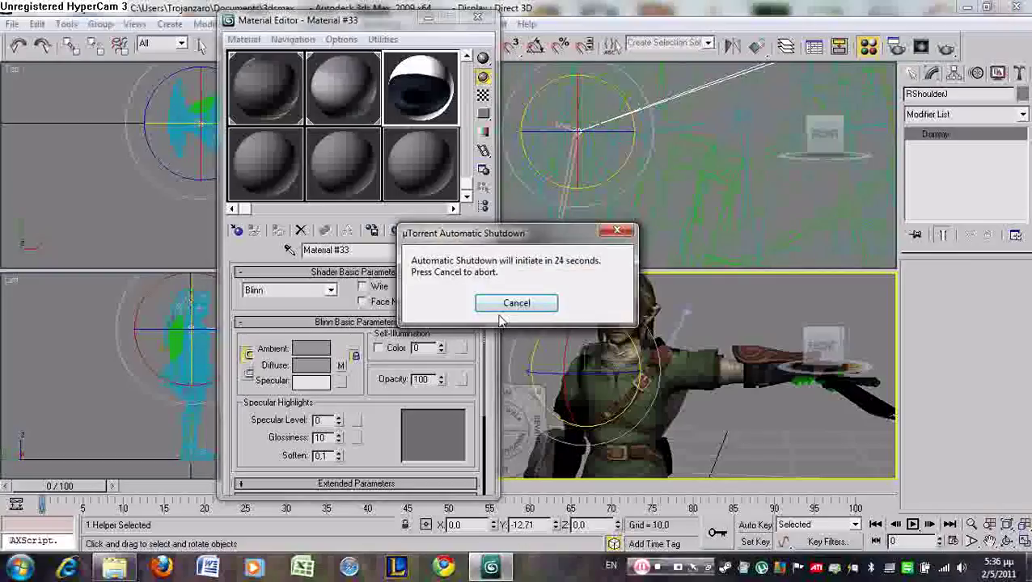
{"action": "left_click", "coordinate": [517, 303]}
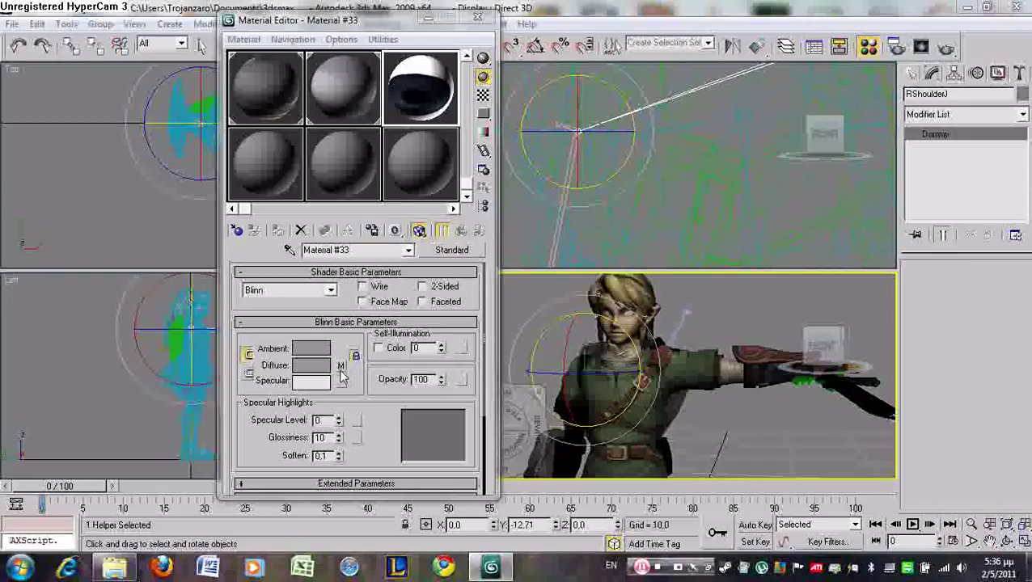
Set the FitLink00_Eye_Kurome.png map's U angle to 180, apply its material to Link's eyes and clear the bone selection
{"action": "left_click", "coordinate": [340, 367]}
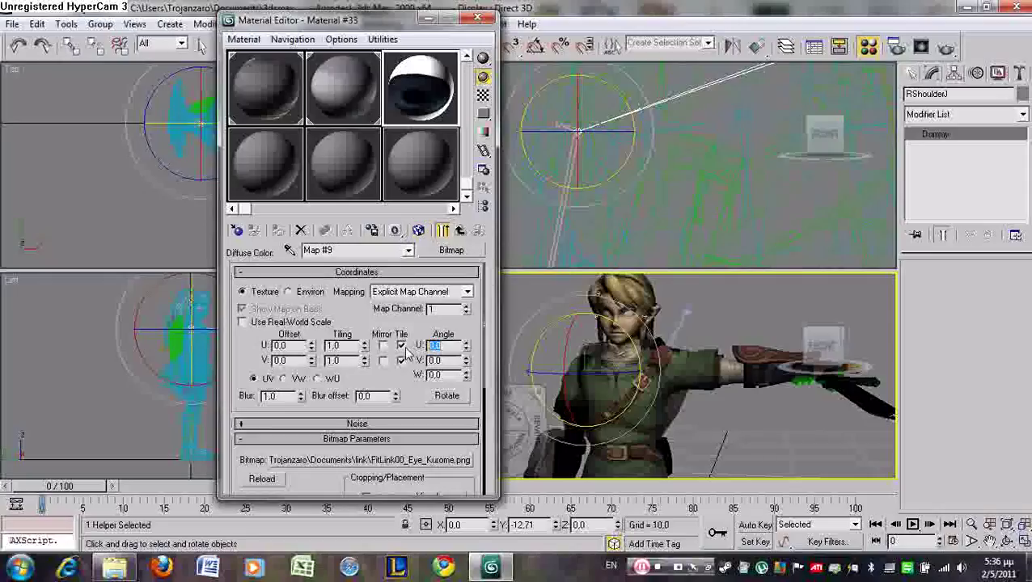
{"action": "type", "text": "180"}
{"action": "key", "text": "Return"}
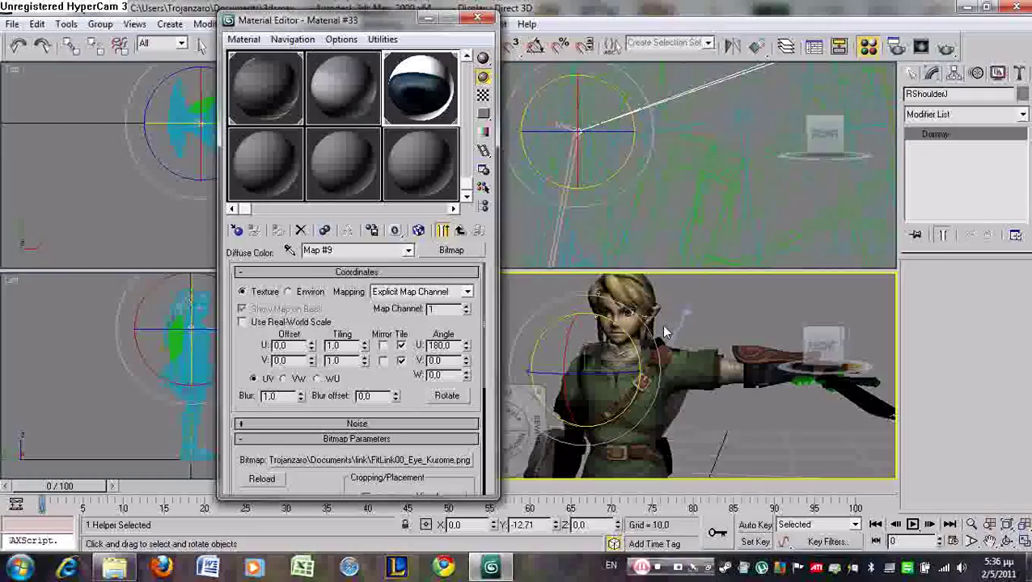
{"action": "left_click", "coordinate": [664, 332]}
Apply FitLink00_Grip.png from the link folder to Link's sword hilt using the 19 - Default material slot, with the map's U angle at 180
{"action": "scroll", "coordinate": [665, 332], "scroll_direction": "up", "scroll_amount": 5}
{"action": "middle_click_drag", "start_coordinate": [664, 332], "coordinate": [734, 423]}
{"action": "middle_click_drag", "start_coordinate": [615, 306], "coordinate": [650, 311]}
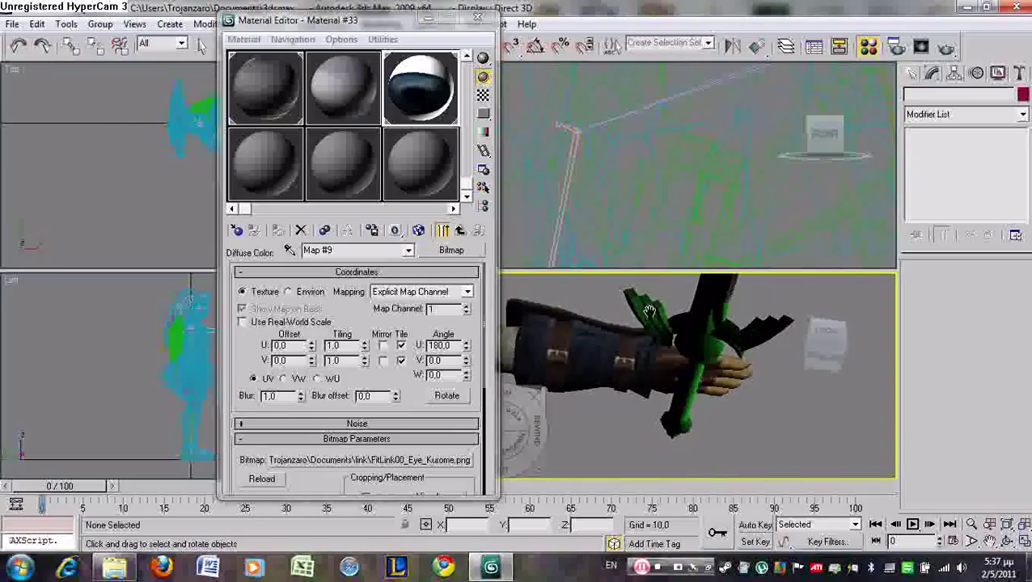
{"action": "left_click", "coordinate": [302, 165]}
{"action": "left_click", "coordinate": [289, 166]}
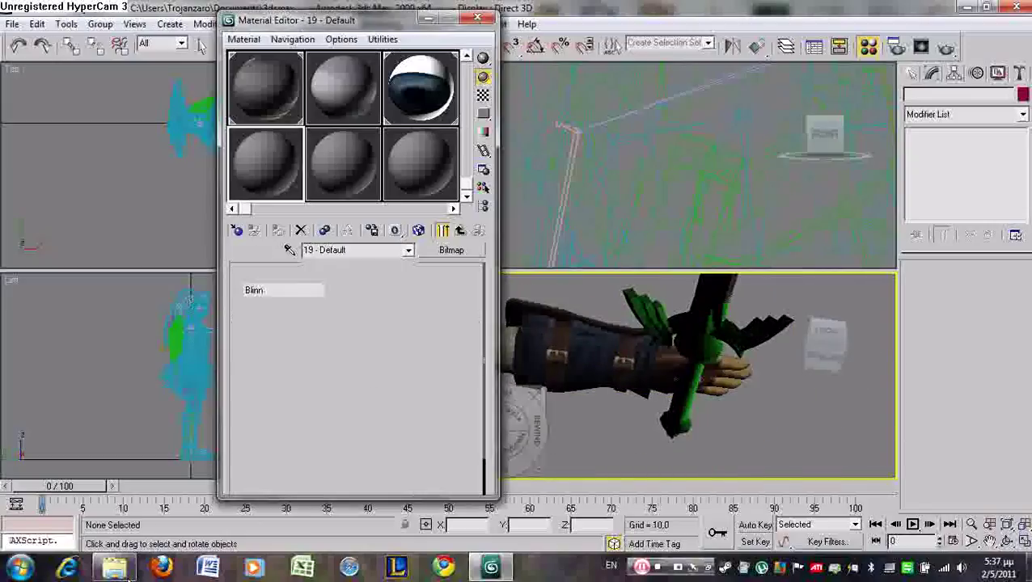
{"action": "left_click", "coordinate": [114, 566]}
{"action": "left_click", "coordinate": [990, 117]}
{"action": "left_click_drag", "start_coordinate": [804, 212], "coordinate": [281, 178]}
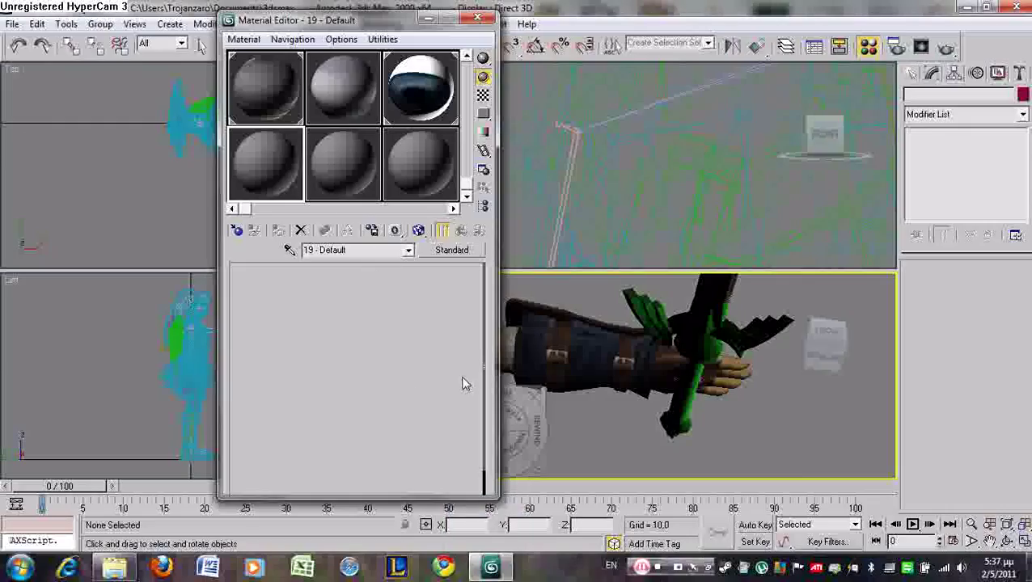
{"action": "left_click", "coordinate": [340, 366]}
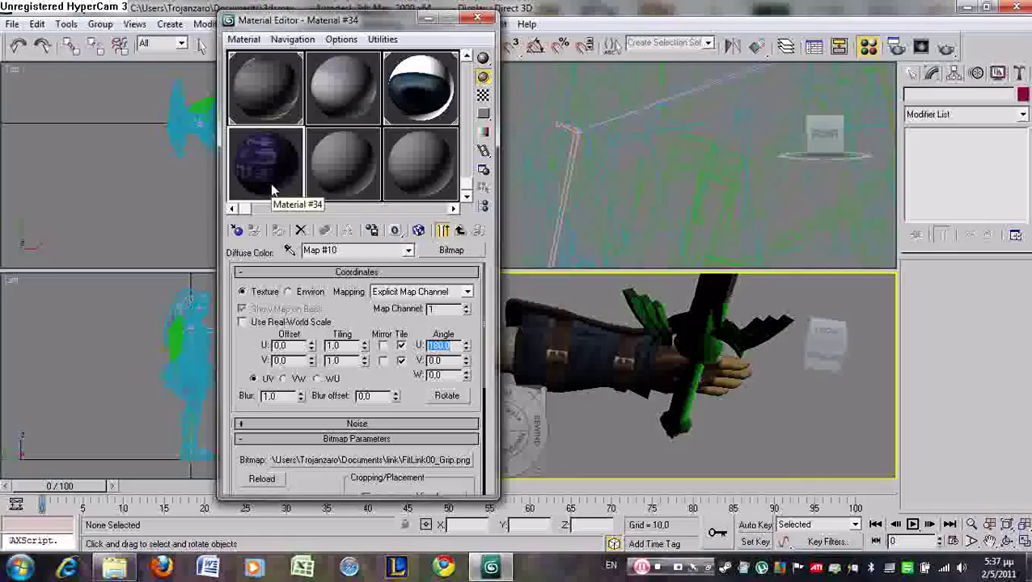
{"action": "left_click_drag", "start_coordinate": [701, 348], "coordinate": [732, 354]}
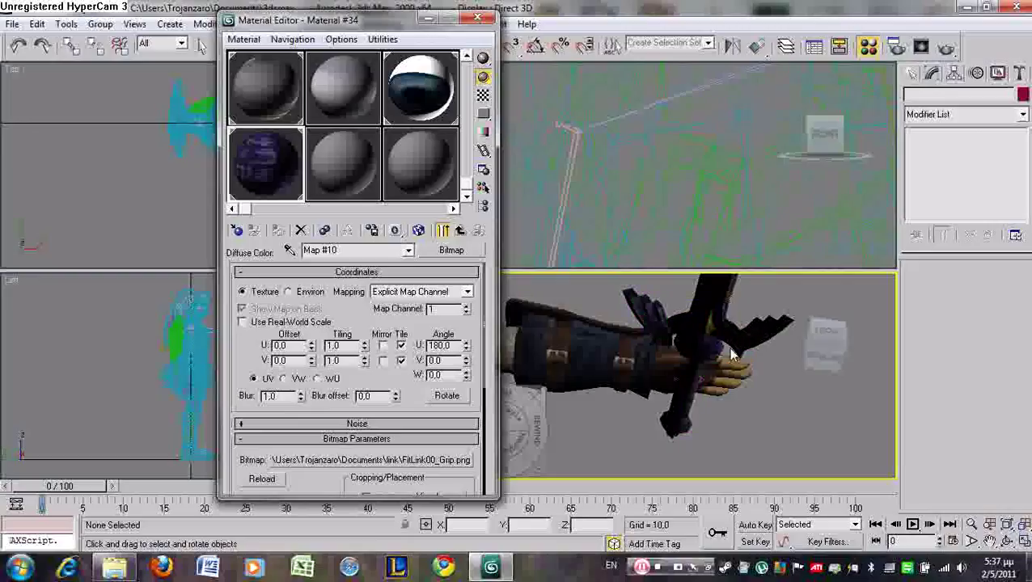
Examine Link's textured face, eyes and upper body in the Perspective view and the torso mesh in the Front view
{"action": "middle_click_drag", "start_coordinate": [725, 356], "coordinate": [690, 394]}
{"action": "scroll", "coordinate": [696, 393], "scroll_direction": "down", "scroll_amount": 5}
{"action": "scroll", "coordinate": [685, 360], "scroll_direction": "up", "scroll_amount": 4}
{"action": "scroll", "coordinate": [690, 395], "scroll_direction": "down", "scroll_amount": 5}
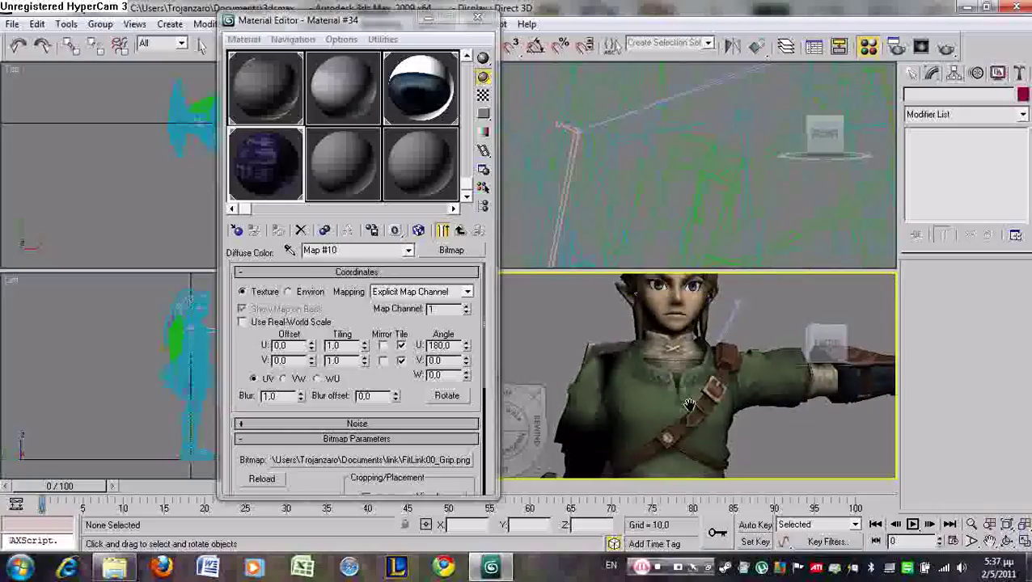
{"action": "scroll", "coordinate": [696, 409], "scroll_direction": "up", "scroll_amount": 4}
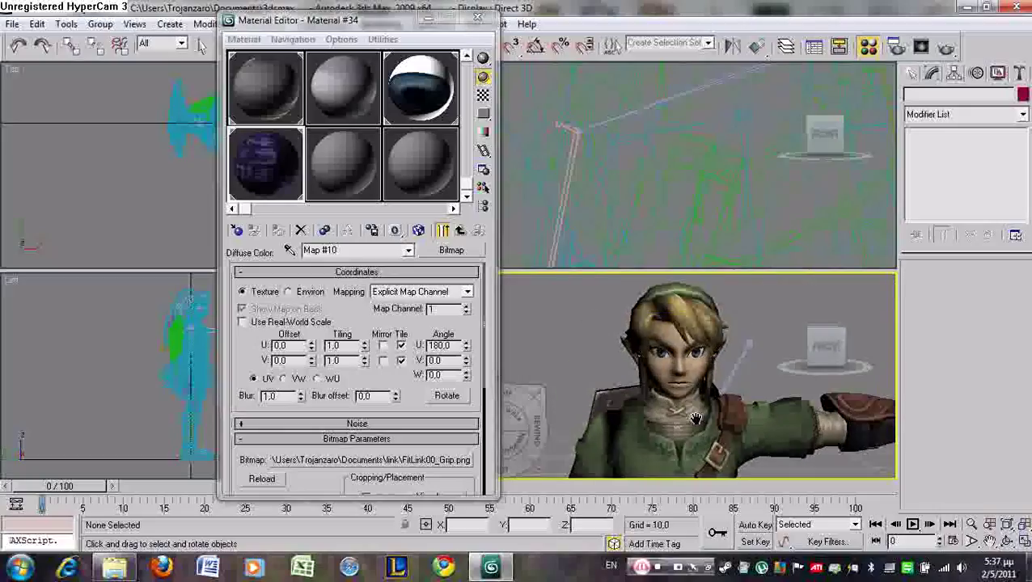
{"action": "scroll", "coordinate": [694, 417], "scroll_direction": "up", "scroll_amount": 1}
{"action": "middle_click_drag", "start_coordinate": [691, 379], "coordinate": [698, 296]}
{"action": "scroll", "coordinate": [702, 402], "scroll_direction": "up", "scroll_amount": 1}
{"action": "middle_click_drag", "start_coordinate": [684, 335], "coordinate": [647, 307], "text": "alt"}
{"action": "left_click", "coordinate": [682, 236]}
{"action": "scroll", "coordinate": [684, 234], "scroll_direction": "down", "scroll_amount": 6}
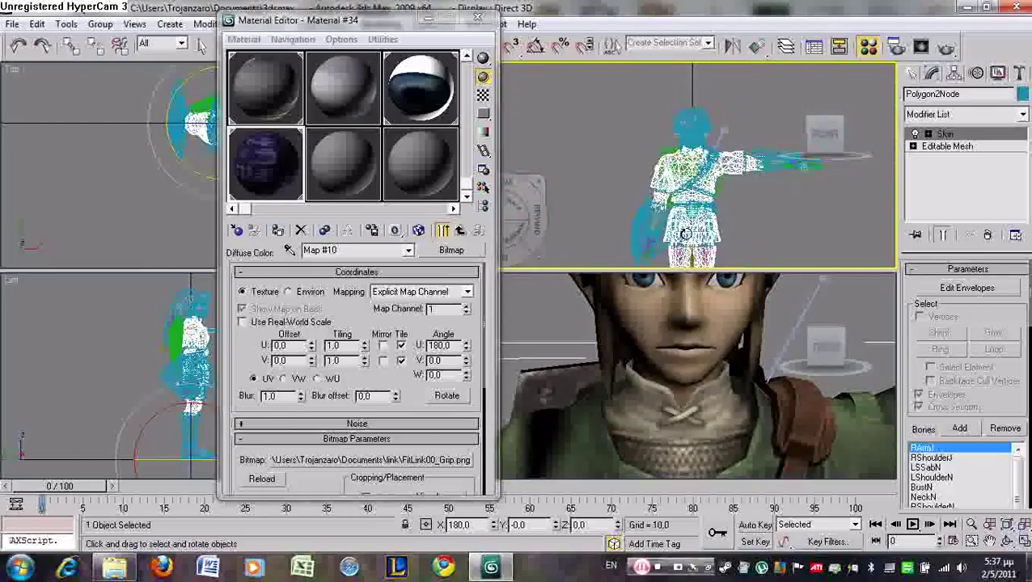
{"action": "scroll", "coordinate": [684, 233], "scroll_direction": "up", "scroll_amount": 7}
{"action": "middle_click_drag", "start_coordinate": [684, 349], "coordinate": [774, 359], "text": "alt"}
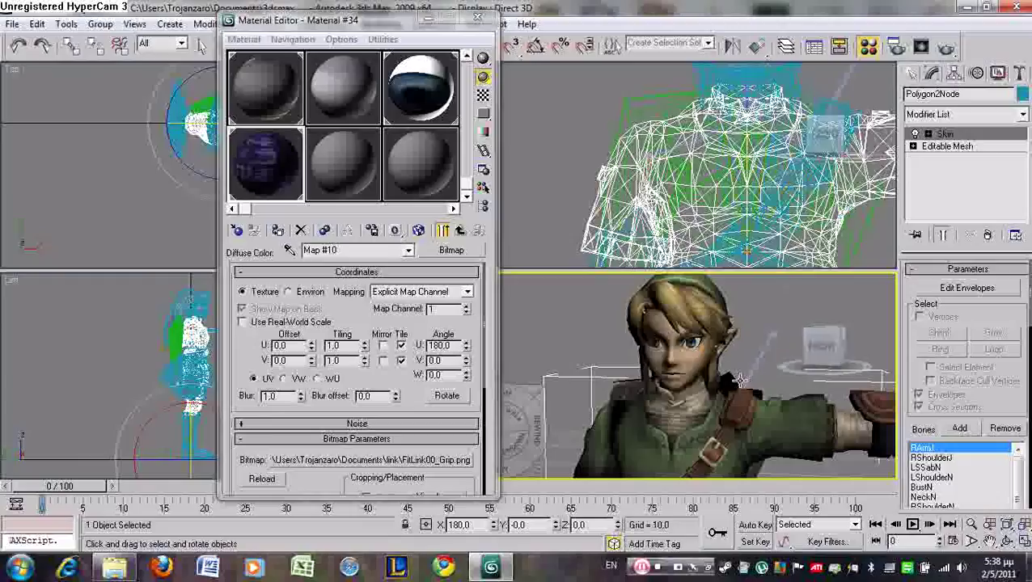
Close the Material Editor and clear the selection of Link's body mesh
{"action": "left_click", "coordinate": [477, 17]}
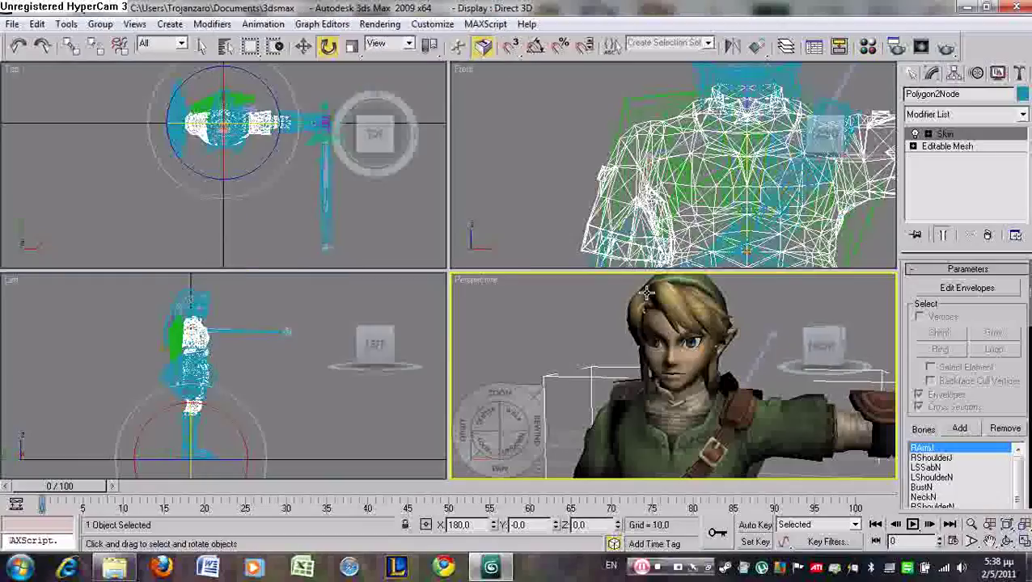
{"action": "left_click", "coordinate": [542, 395]}
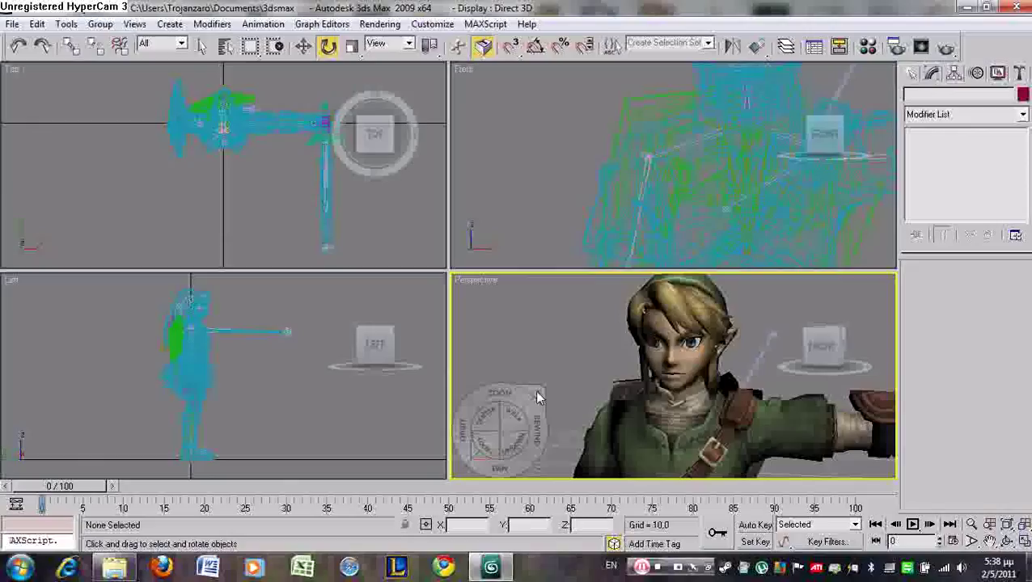